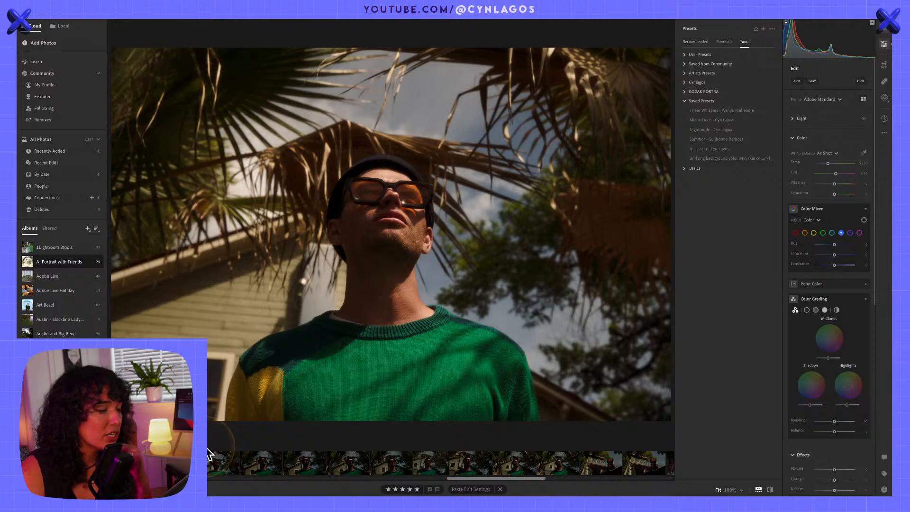
Compare the edited portrait with the dark unedited shots around it in the filmstrip
scroll(235, 465, left, 4)
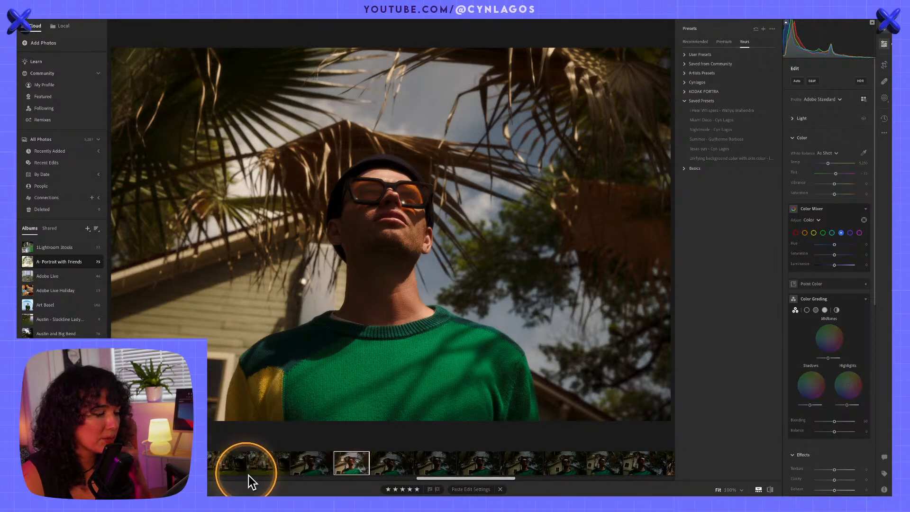
click(393, 463)
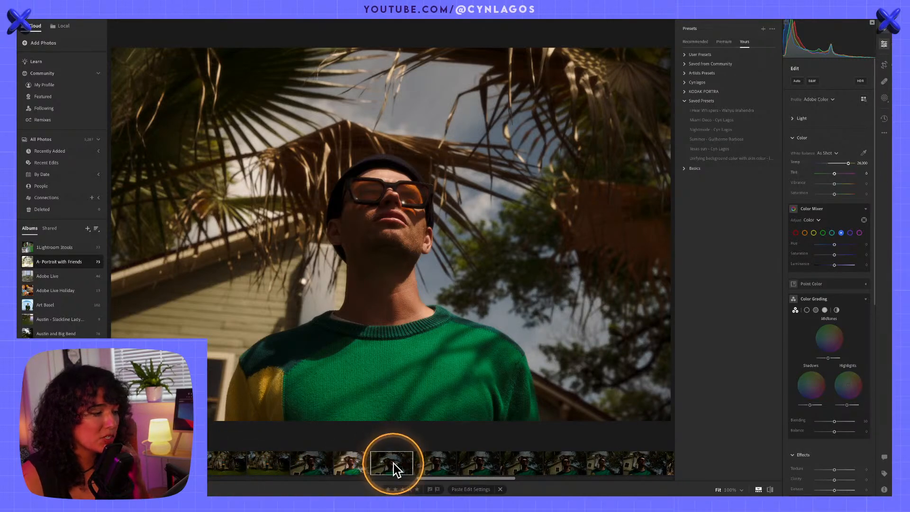
click(308, 466)
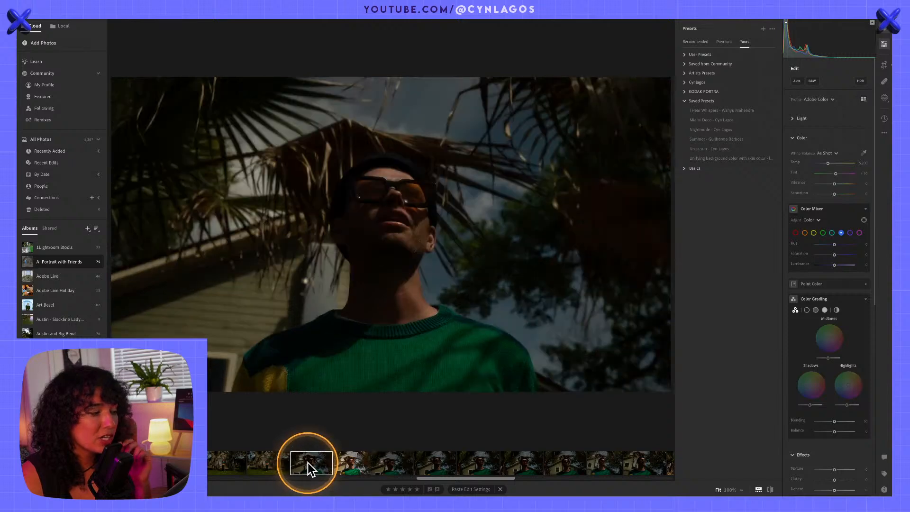
click(478, 463)
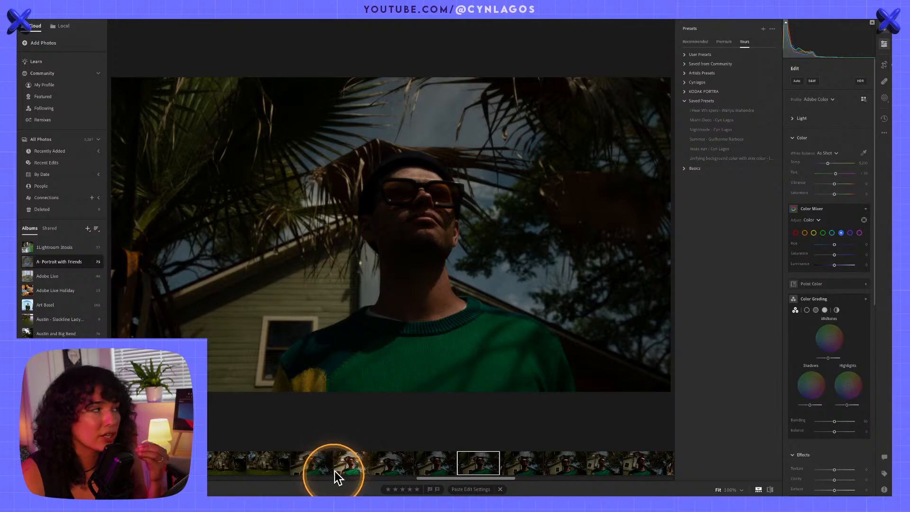
Hide the album sidebar and the presets, keeping only the edit controls beside the photo
click(20, 25)
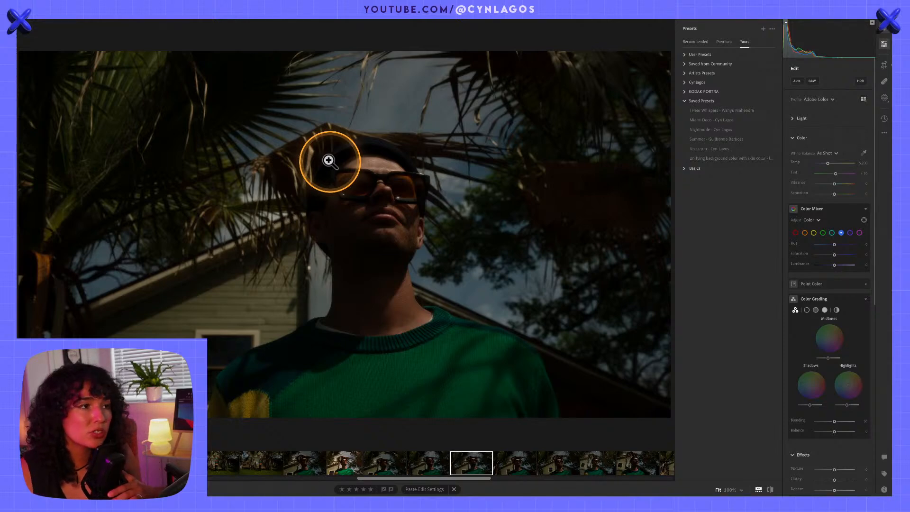
click(886, 44)
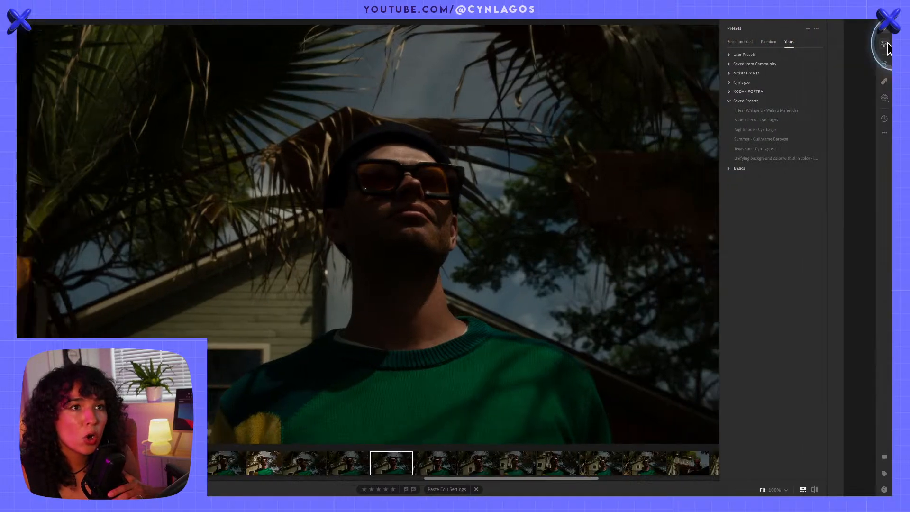
click(885, 45)
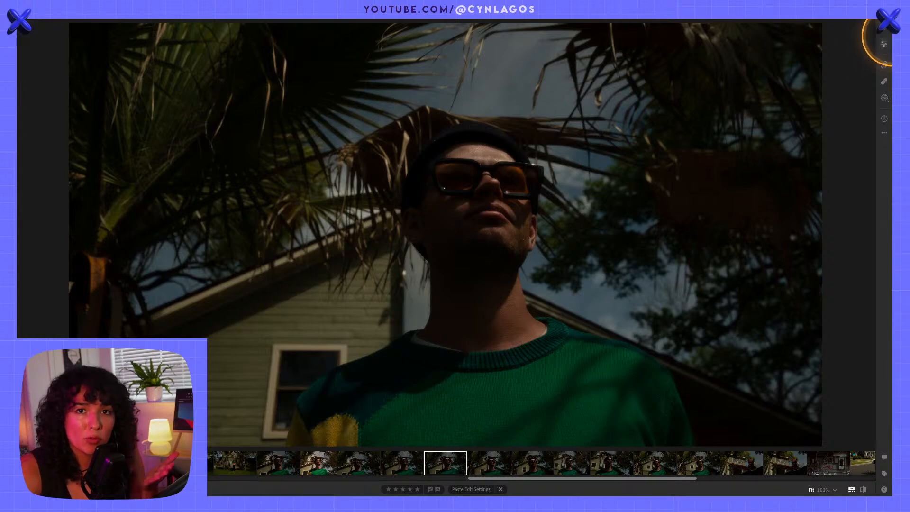
click(884, 45)
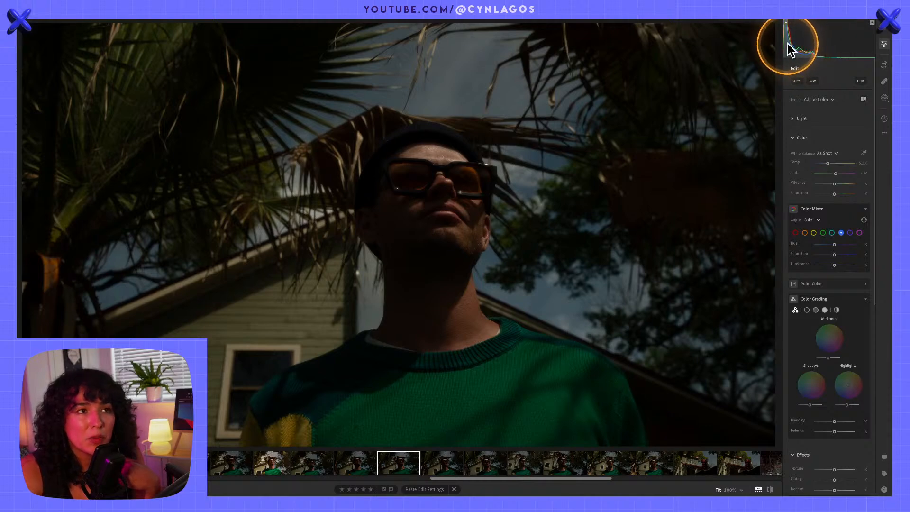
Check the dark portrait for shadow clipping with the blue overlay, and turn the overlay off again
click(786, 22)
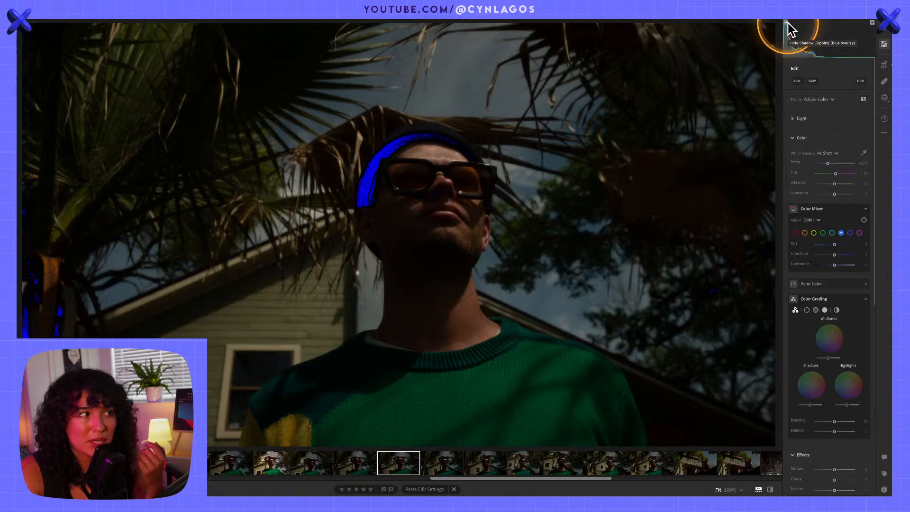
click(787, 22)
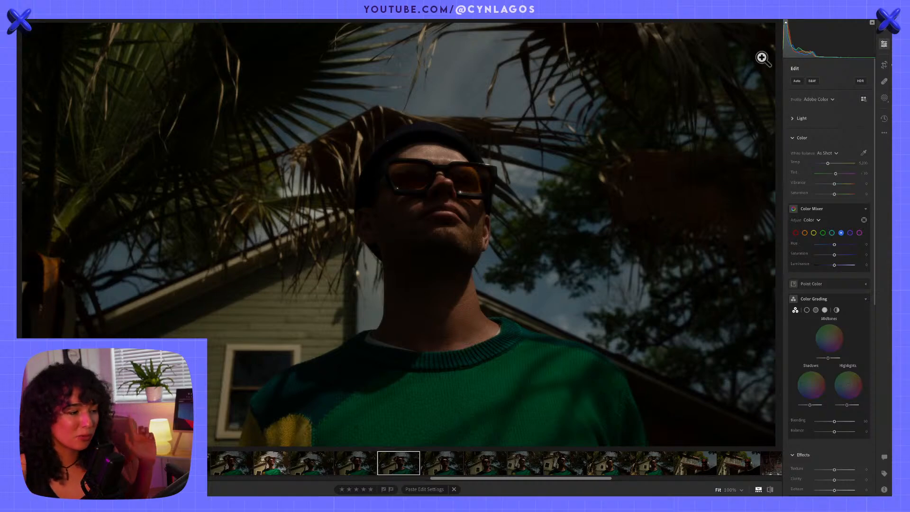
click(762, 58)
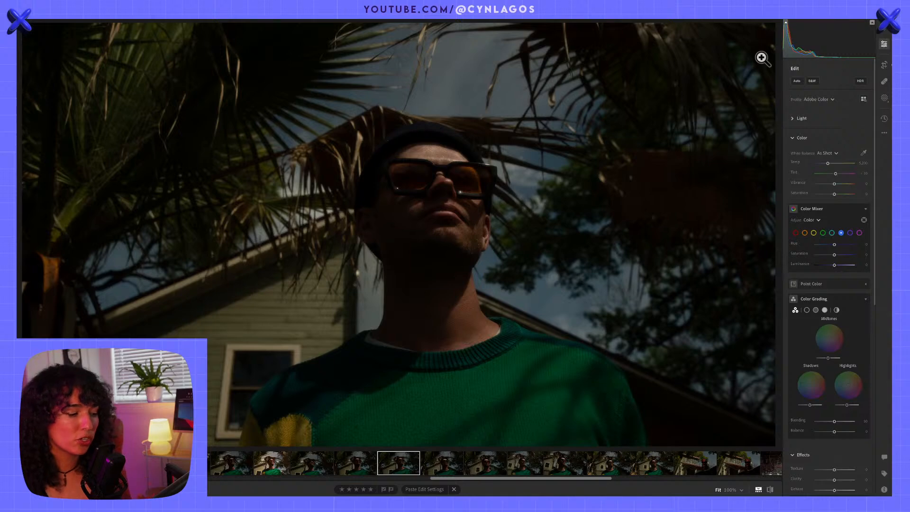
click(760, 58)
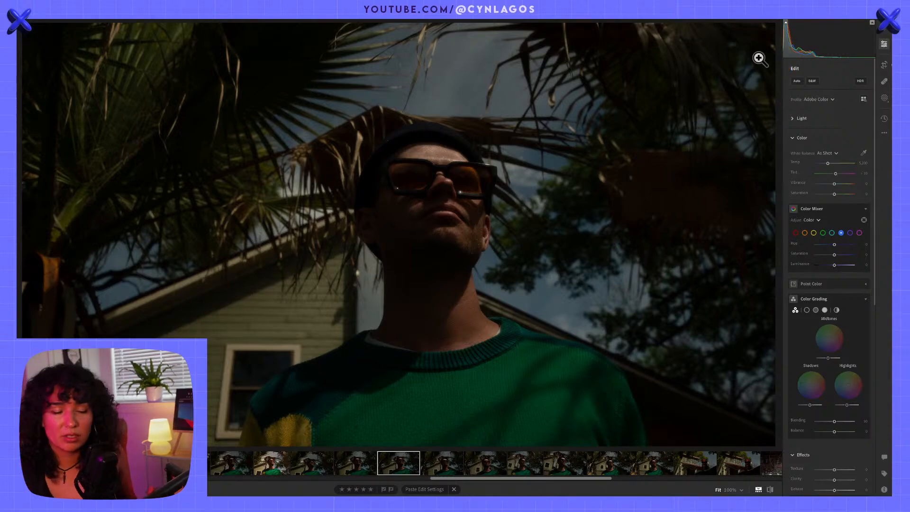
Display the edited five-star portrait with the edit controls hidden
click(277, 467)
click(320, 462)
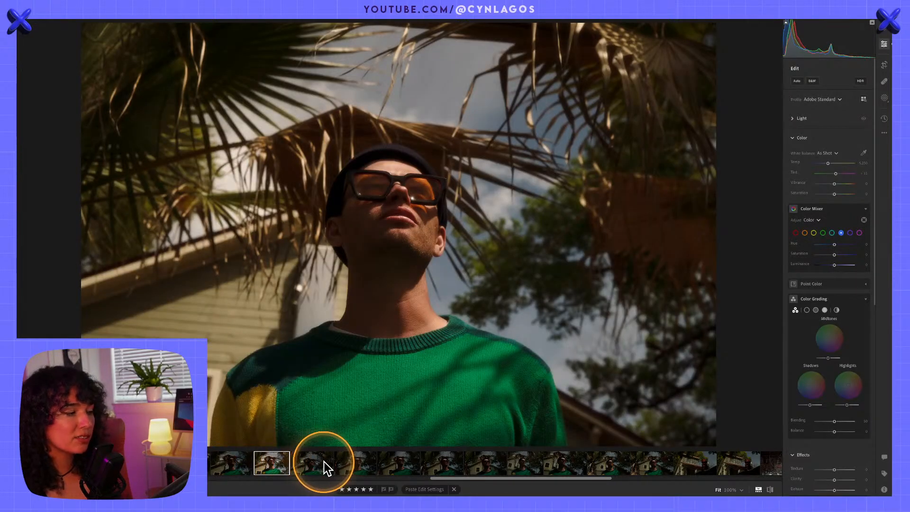
key(alt)
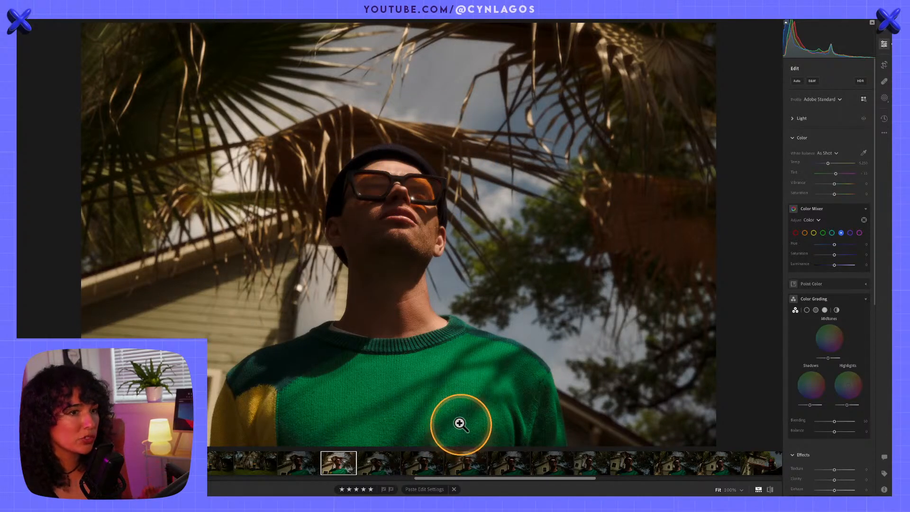
click(884, 45)
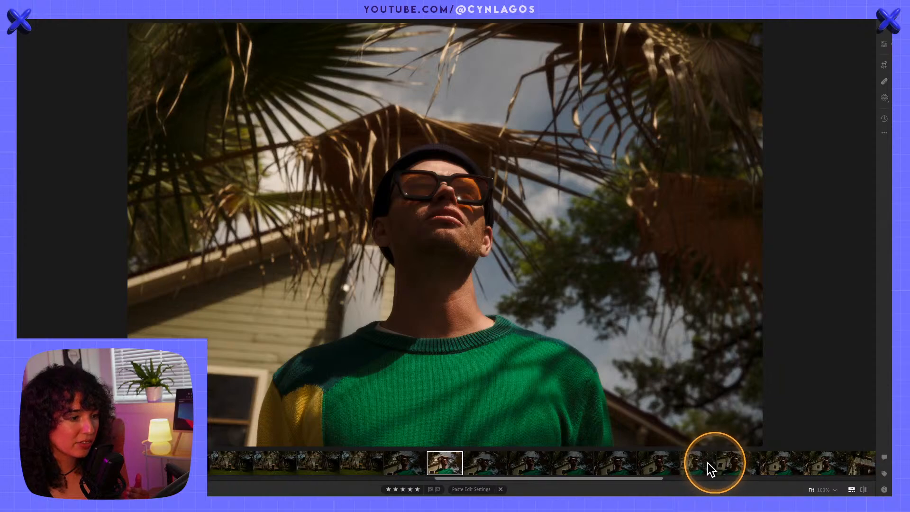
Review the unedited portraits of the man in the green sweater one by one, back to the shot before the edited one
scroll(681, 462, down, 2)
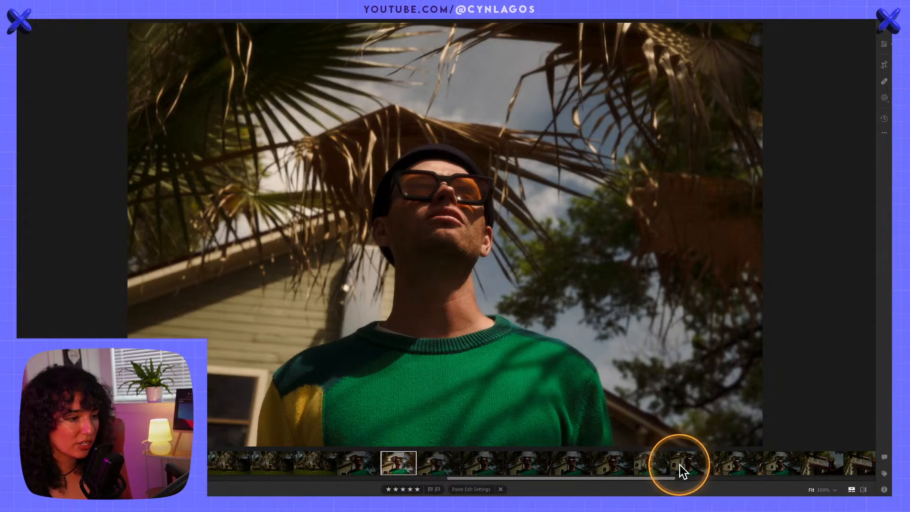
click(711, 466)
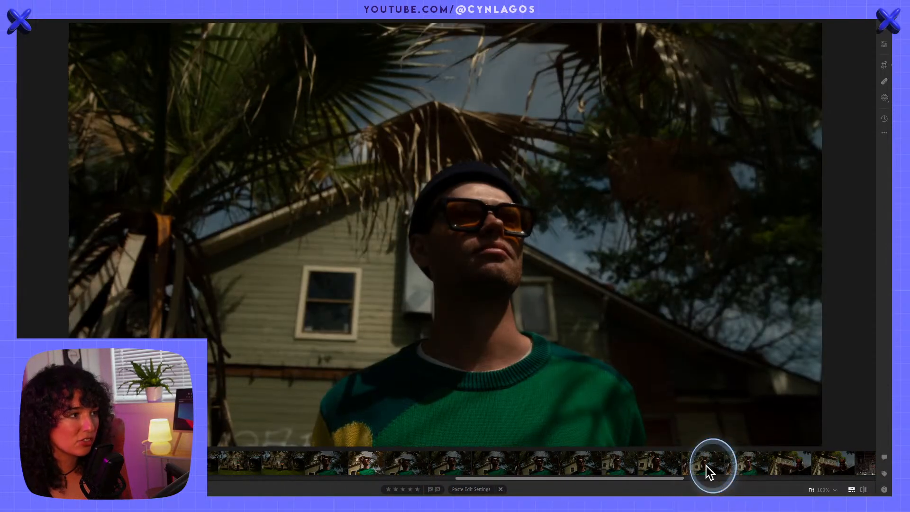
click(666, 468)
click(619, 465)
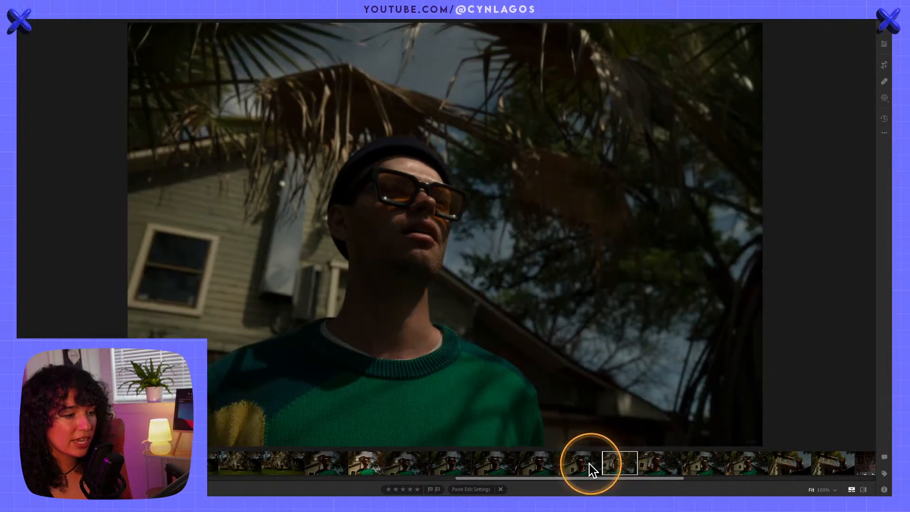
click(566, 461)
click(533, 465)
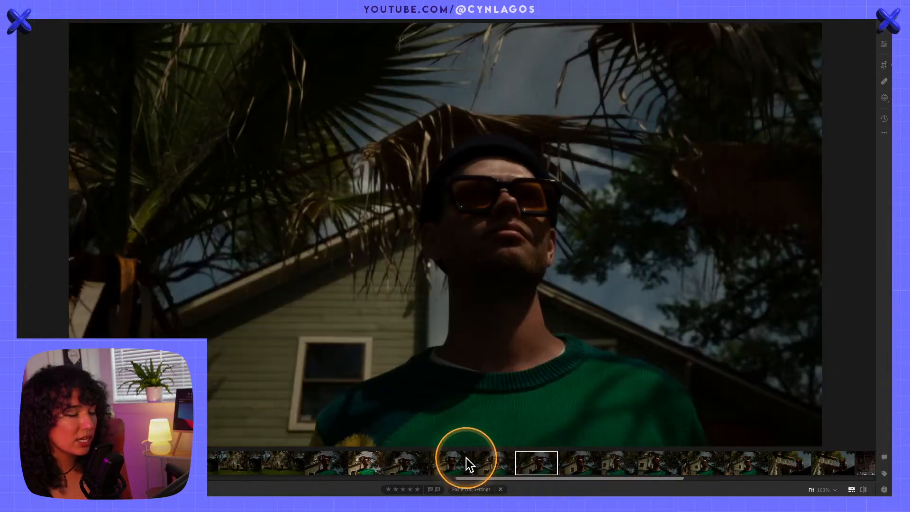
click(470, 461)
click(416, 458)
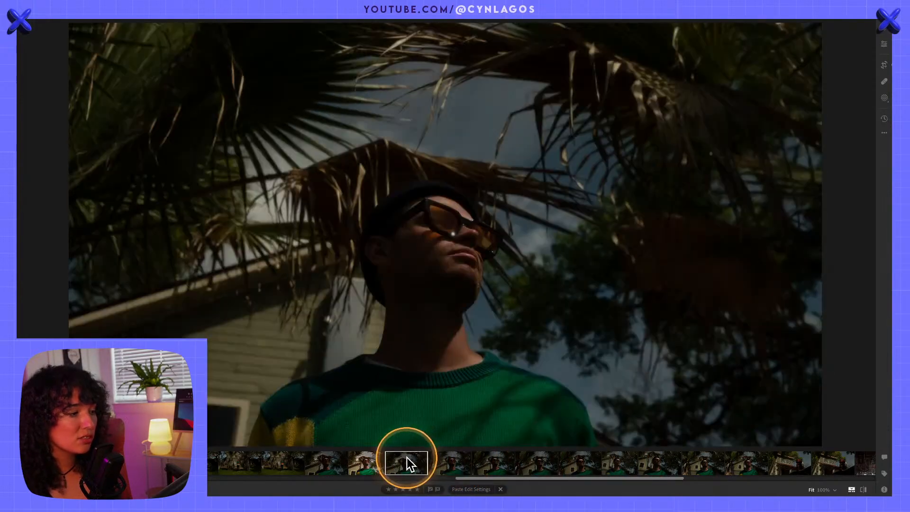
click(318, 466)
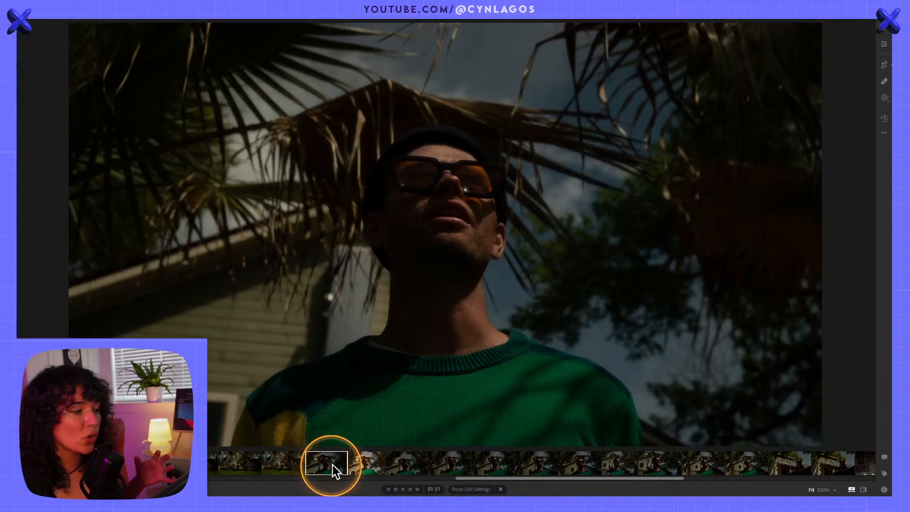
Compare the edited portrait with the unedited shot that follows it
click(368, 461)
click(368, 461)
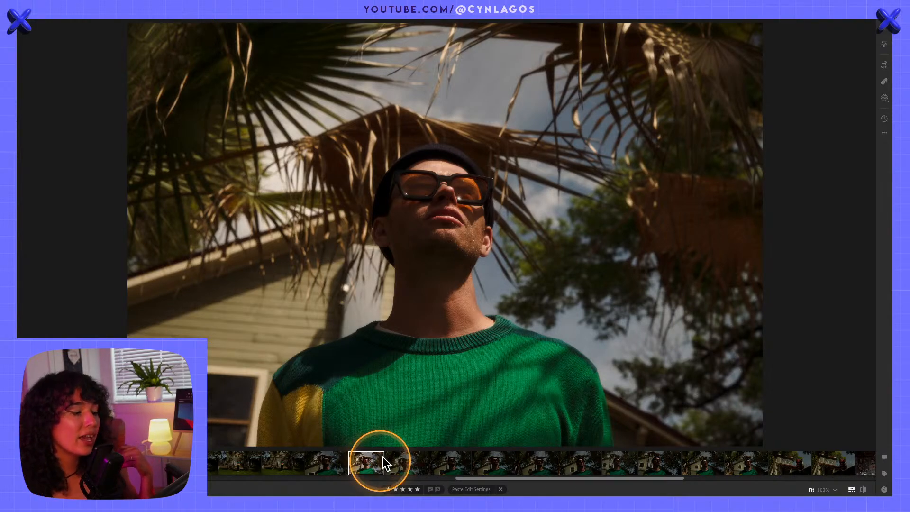
click(408, 462)
click(372, 468)
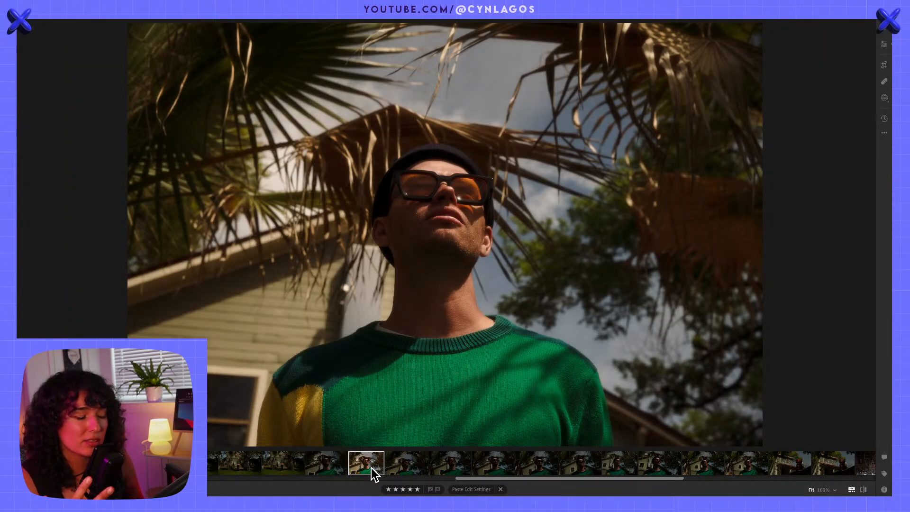
Apply the Auto adjustment to the unedited portrait directly after the edited one
click(421, 458)
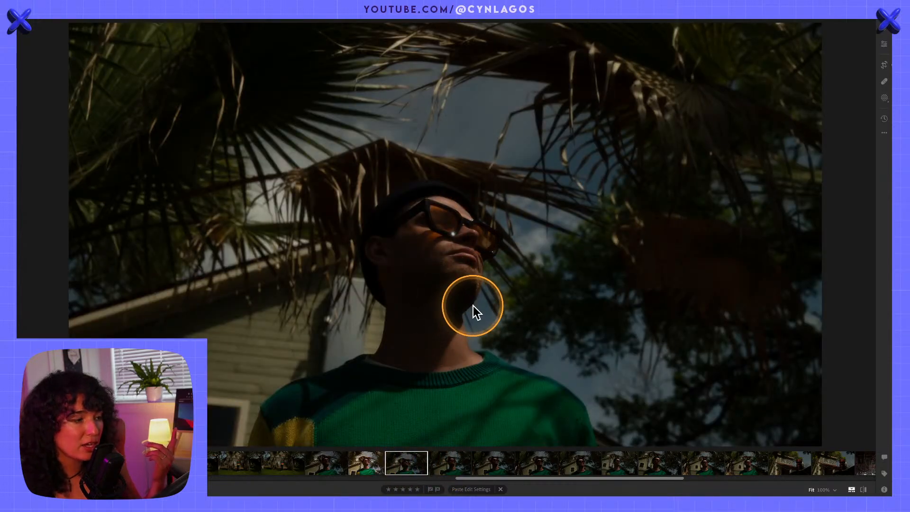
click(880, 45)
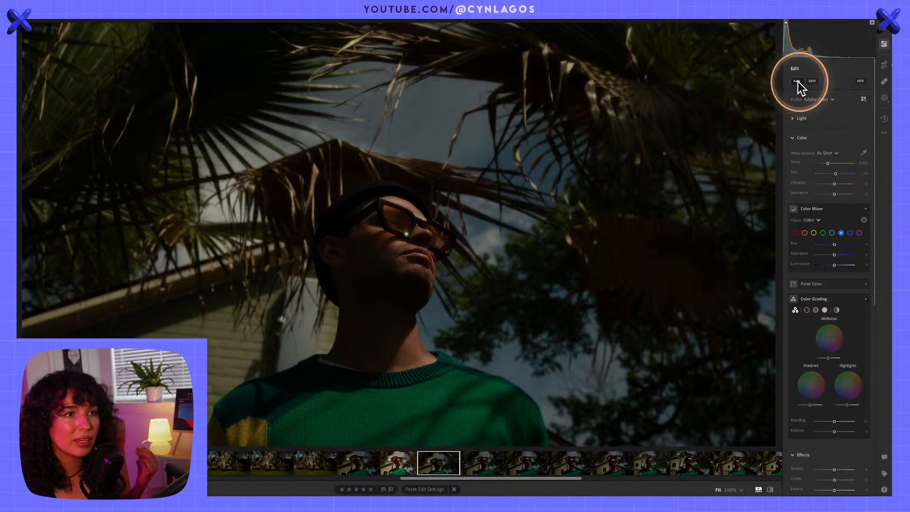
click(798, 82)
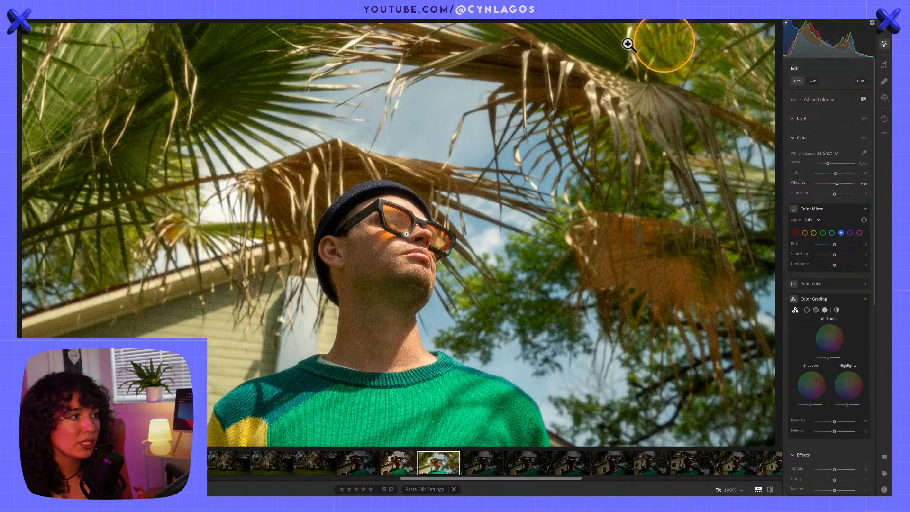
Show the Light settings and compare the portrait without and with the Auto adjustment, leaving Auto applied
click(799, 138)
click(797, 118)
key(alt)
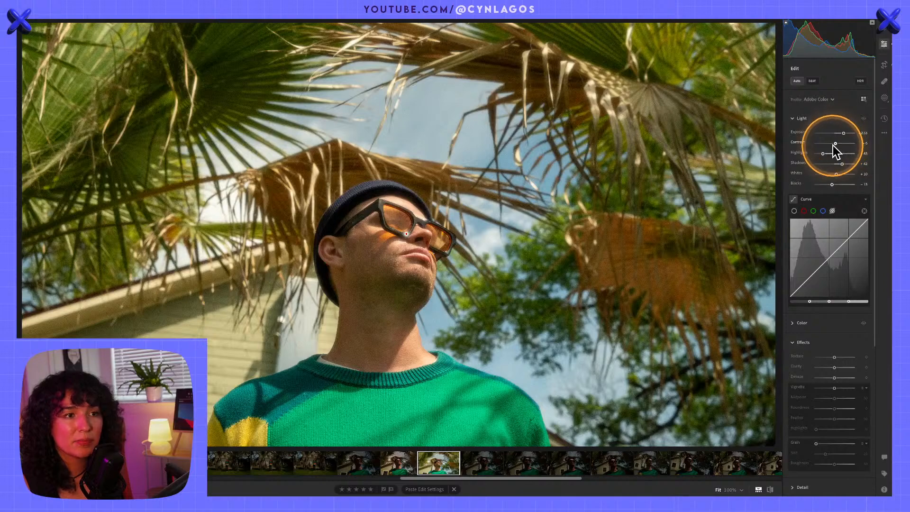
click(797, 81)
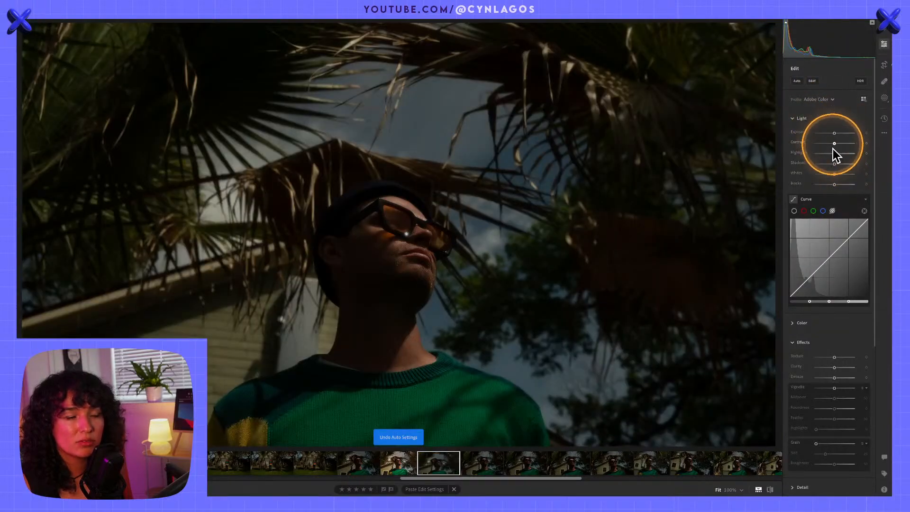
key(ctrl+z)
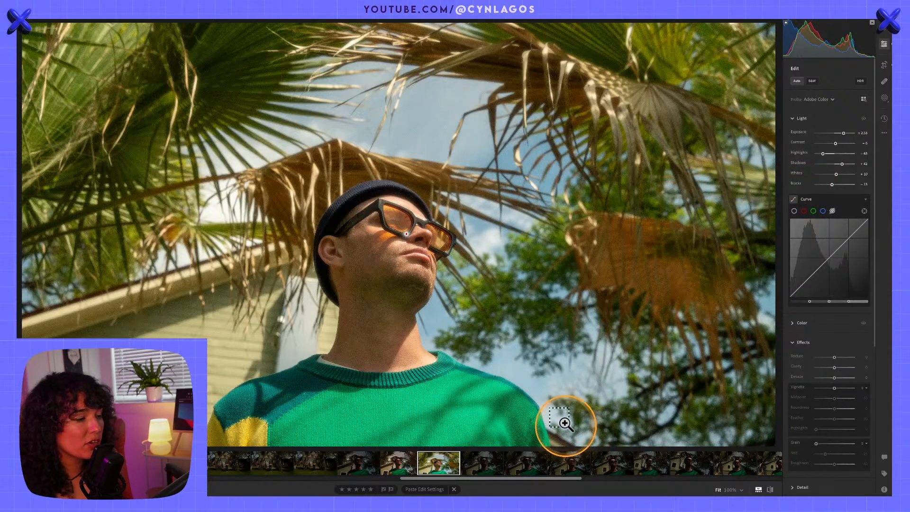
Apply the Auto adjustment to each of the next three portraits in the filmstrip, and select the portrait after them
click(493, 469)
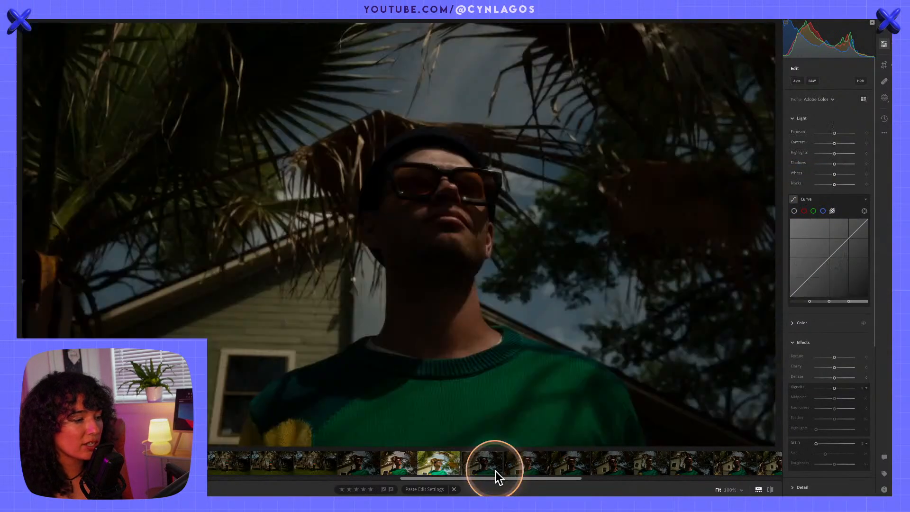
click(796, 80)
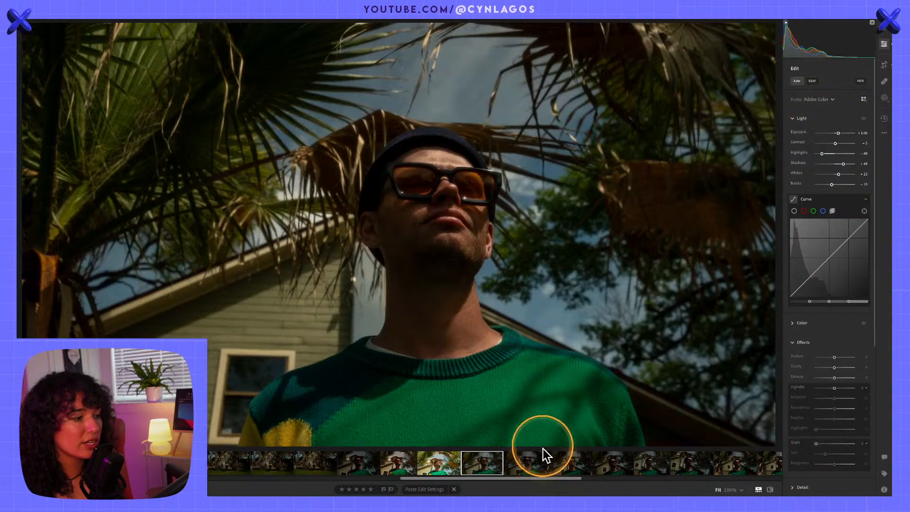
click(527, 465)
click(798, 81)
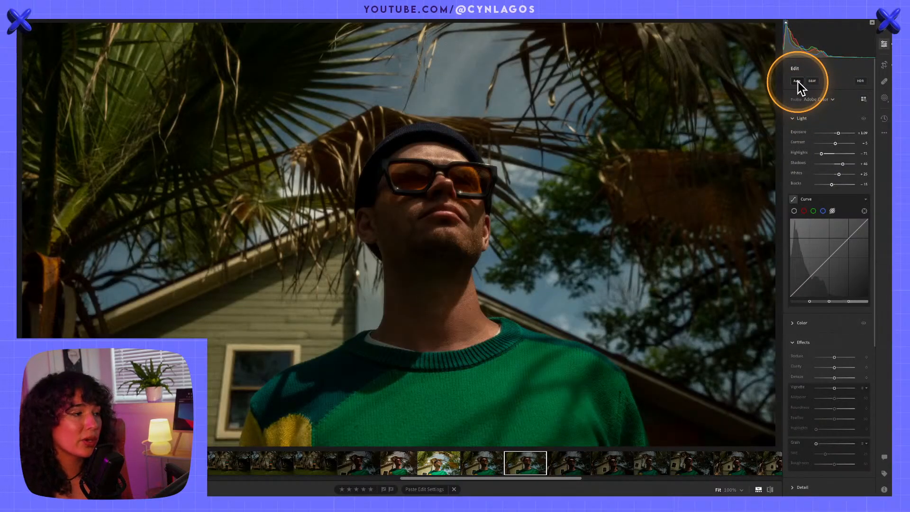
click(584, 459)
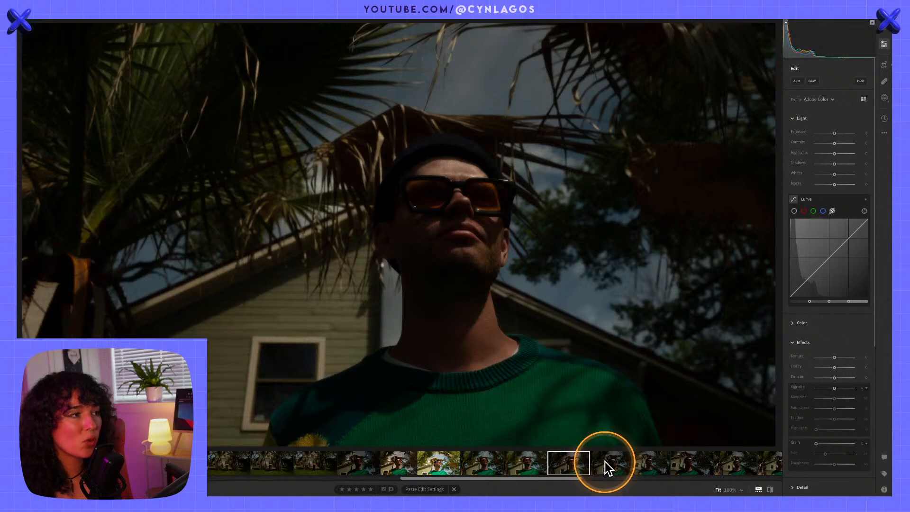
click(797, 80)
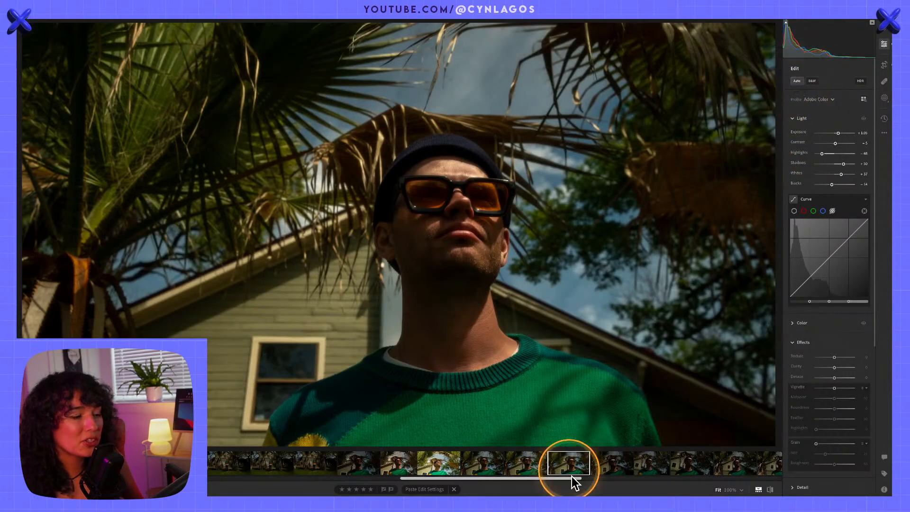
click(612, 465)
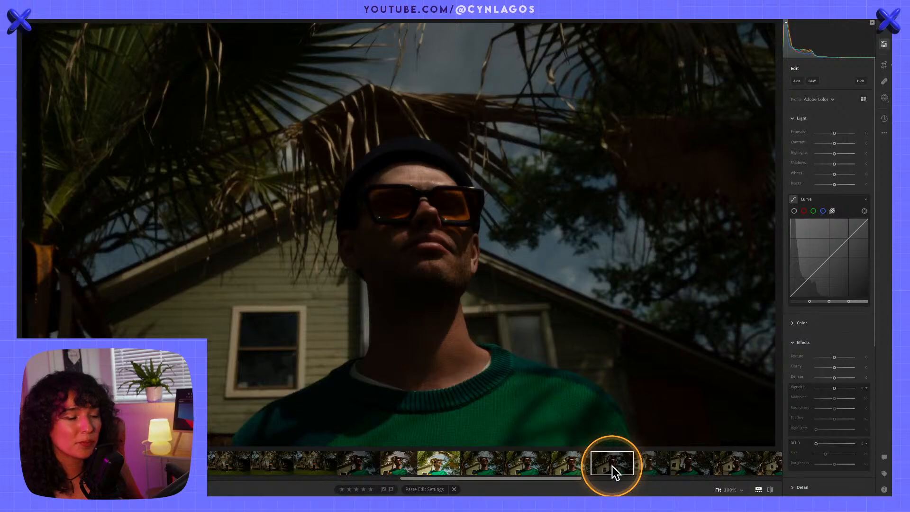
Apply the Auto adjustment to the selected portrait, and rate the portrait directly after the edited one 3 stars
click(799, 81)
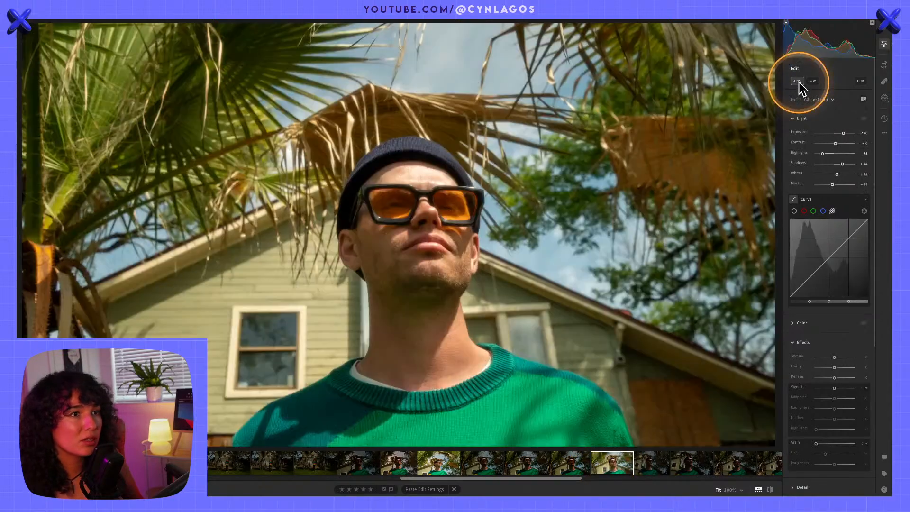
click(396, 461)
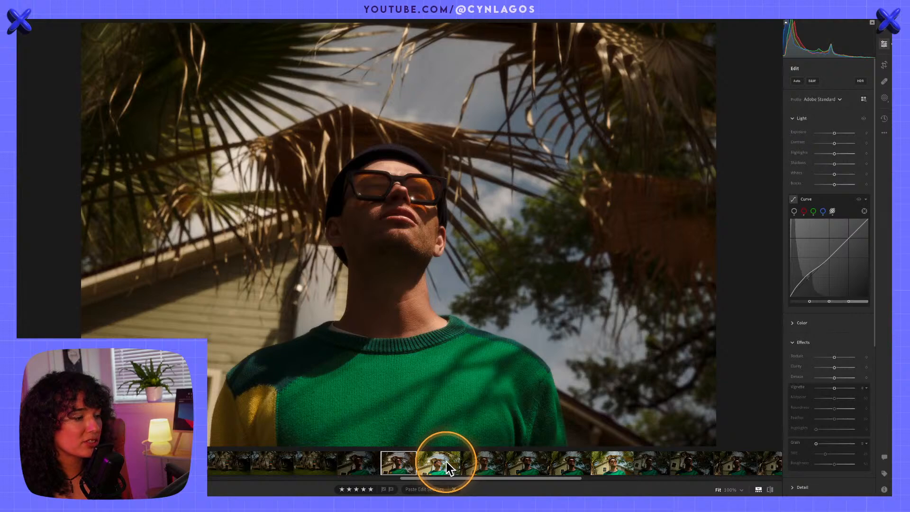
click(446, 462)
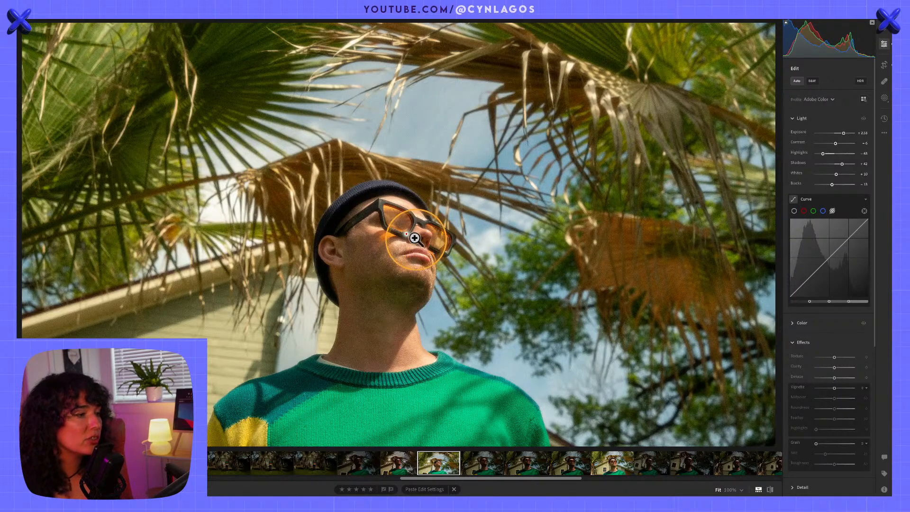
key(alt)
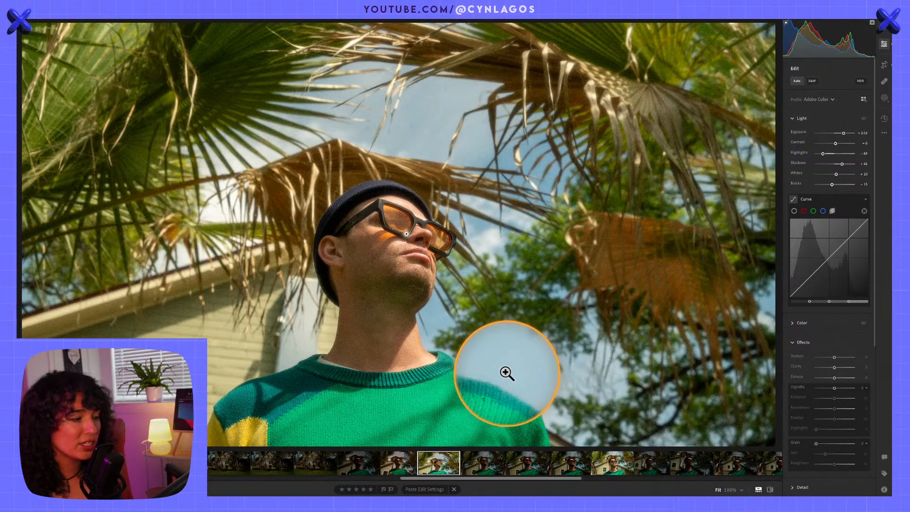
key(3)
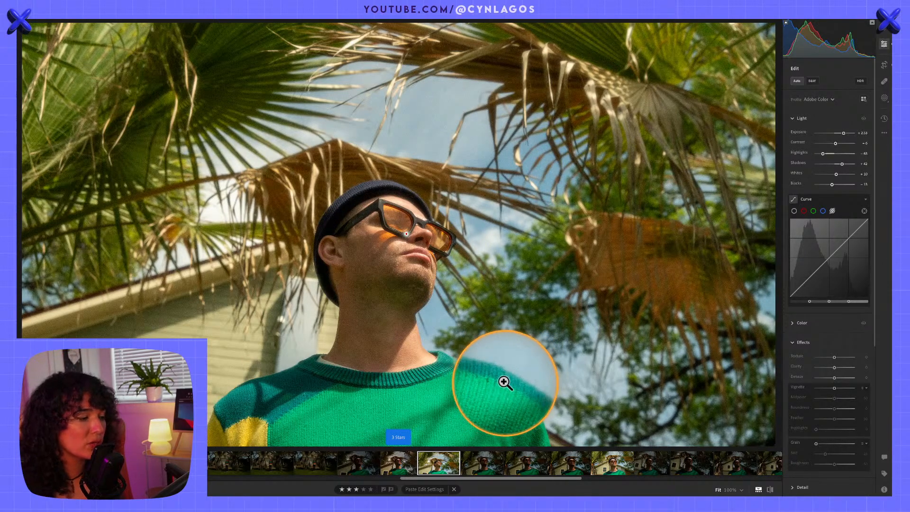
Review the seven portraits that follow the 3-star one in the filmstrip, one after another
click(488, 467)
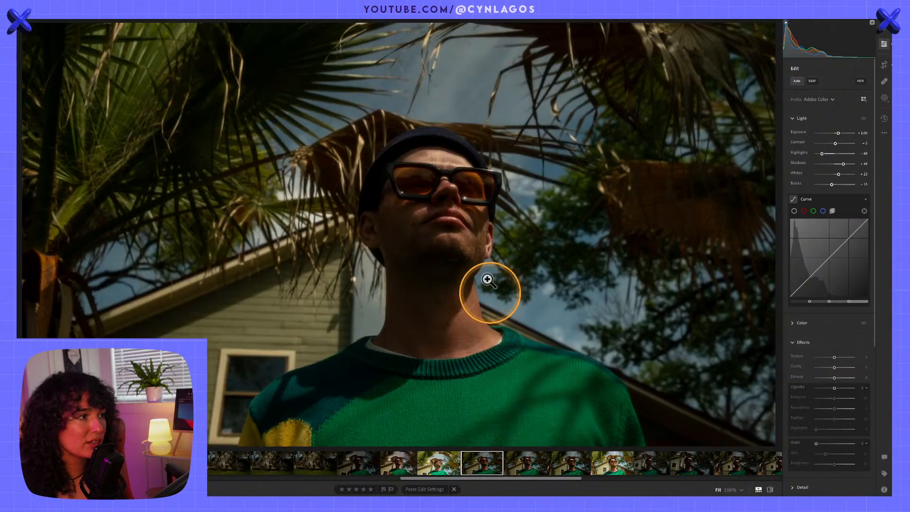
key(alt)
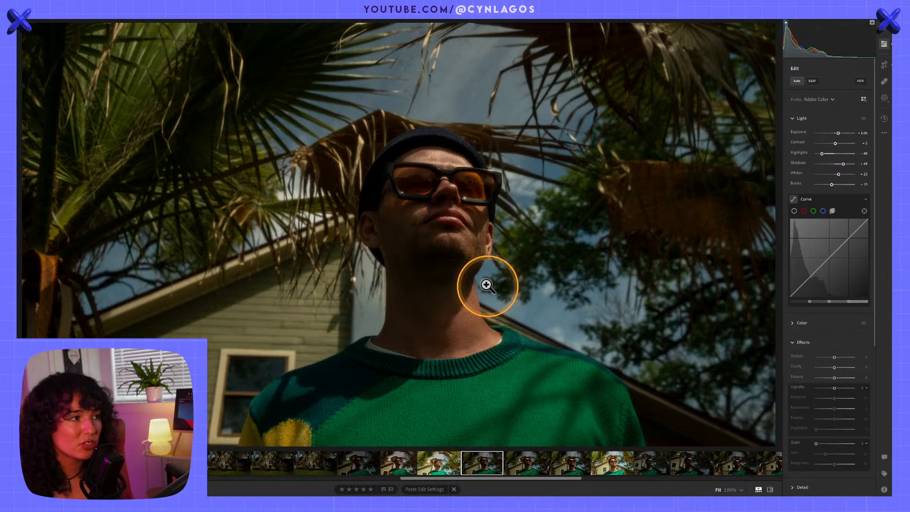
click(531, 462)
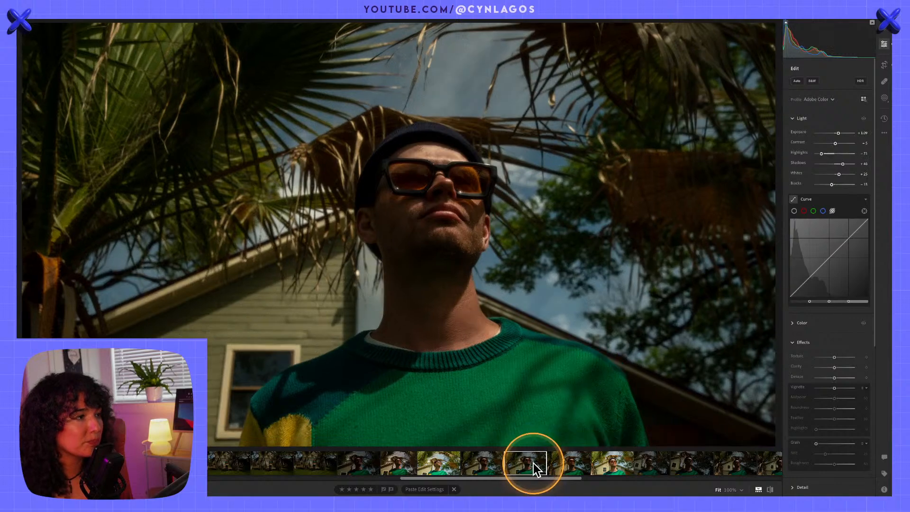
click(570, 464)
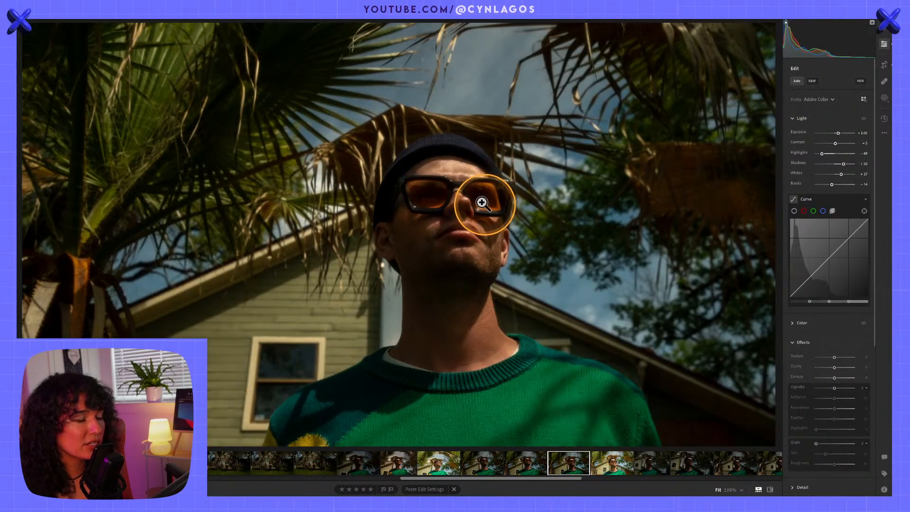
click(613, 464)
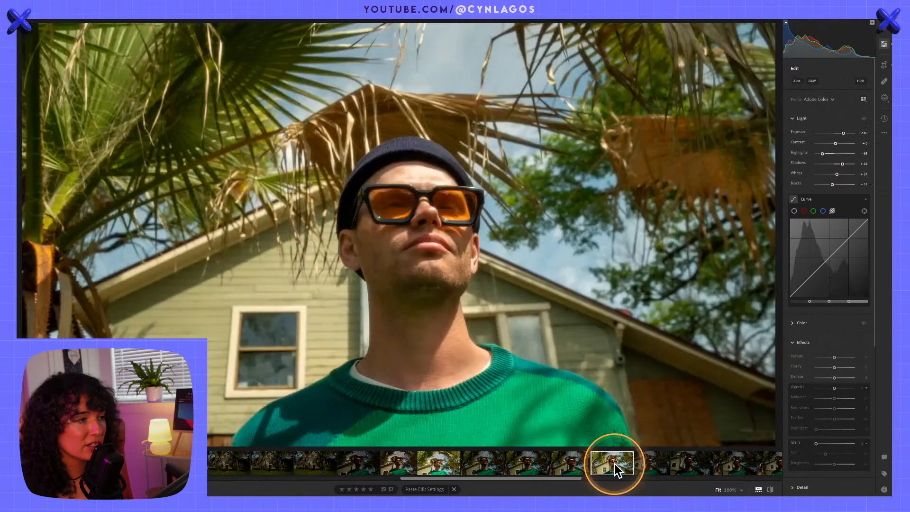
click(651, 469)
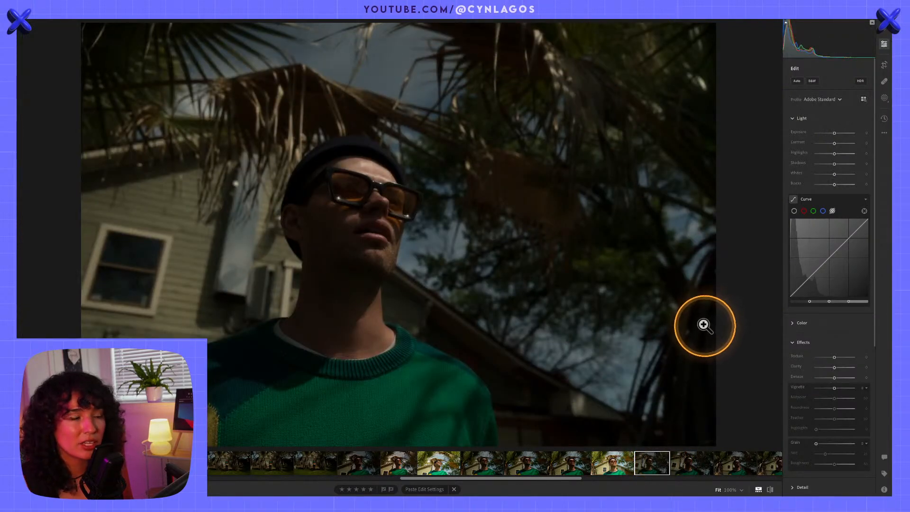
click(692, 458)
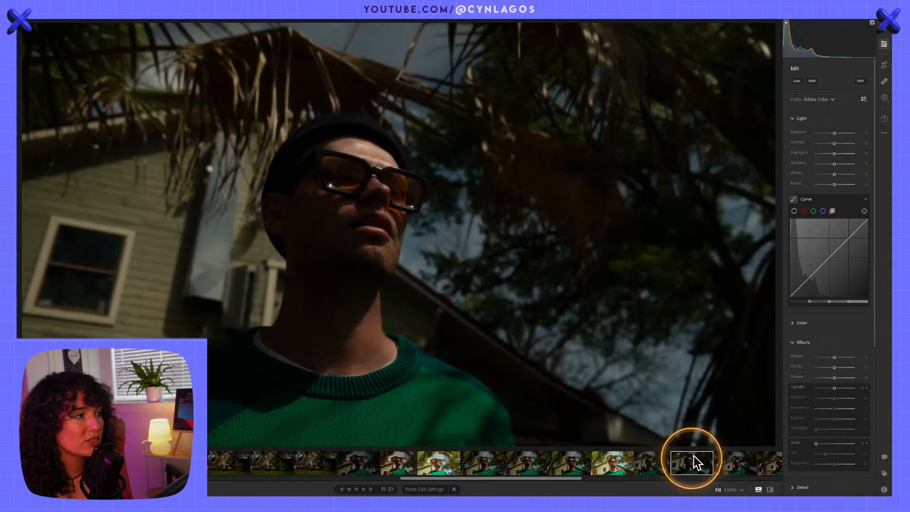
click(746, 467)
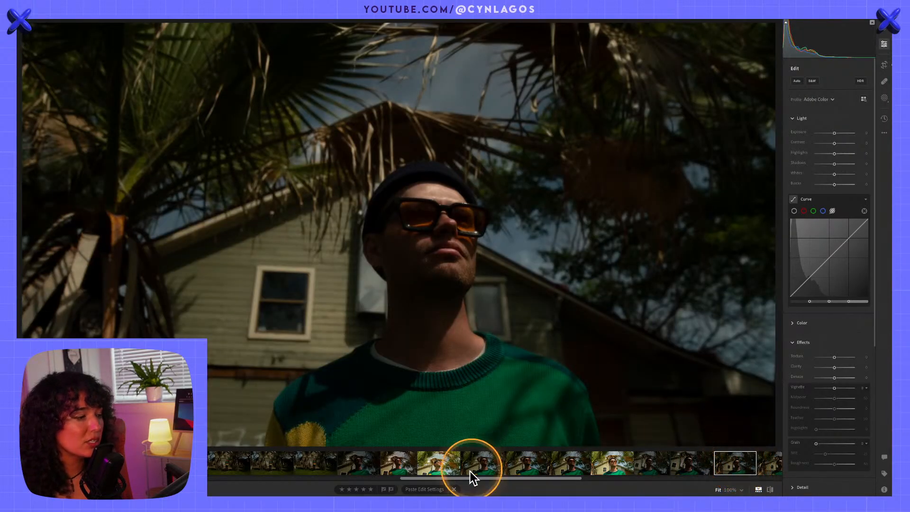
Copy the edit settings of the 5-star edited portrait and paste them onto the portrait directly before it
click(397, 460)
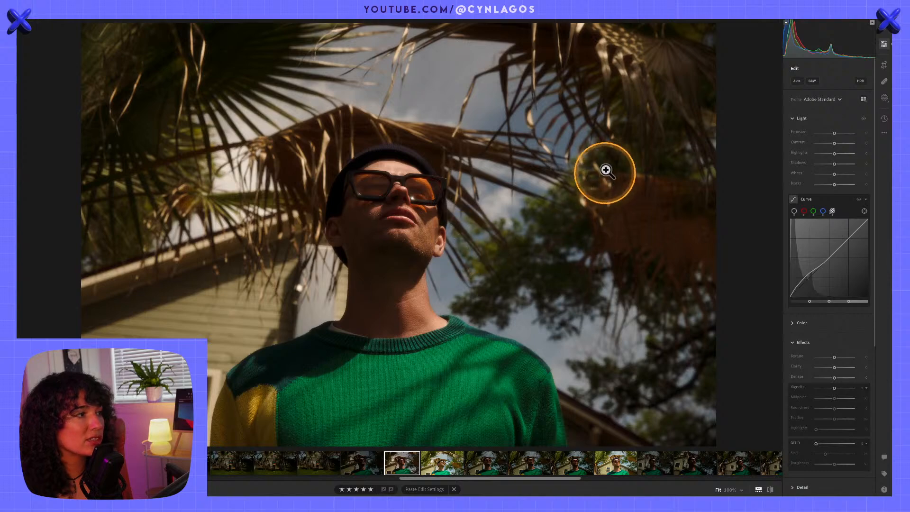
click(370, 469)
click(402, 470)
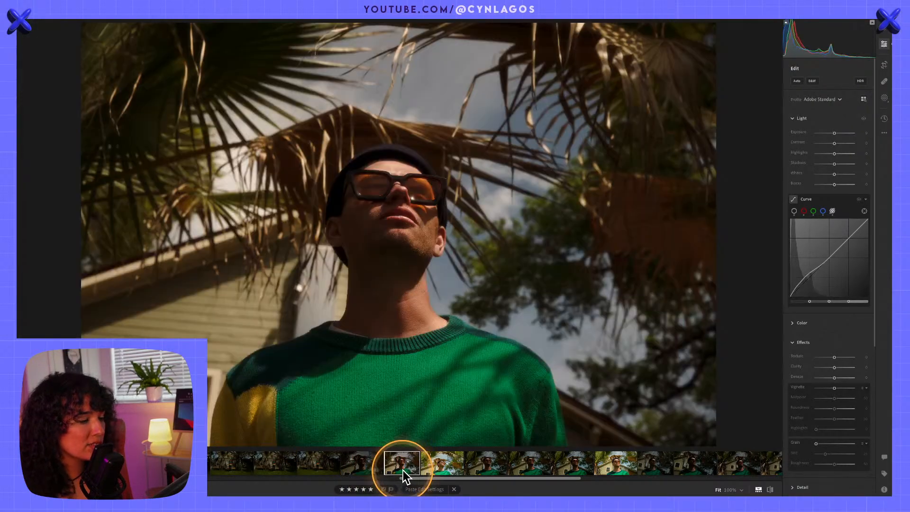
click(373, 465)
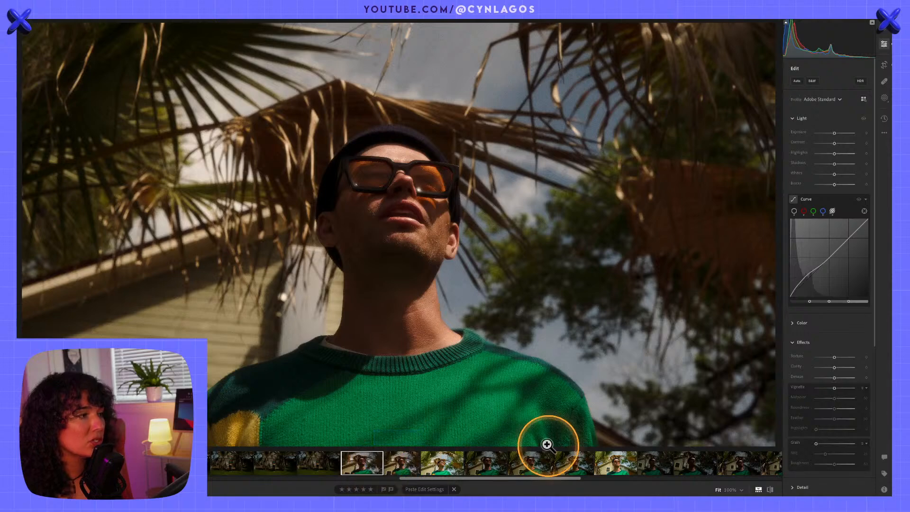
Return to the 5-star edited portrait and show its original, unedited version for comparison
click(403, 460)
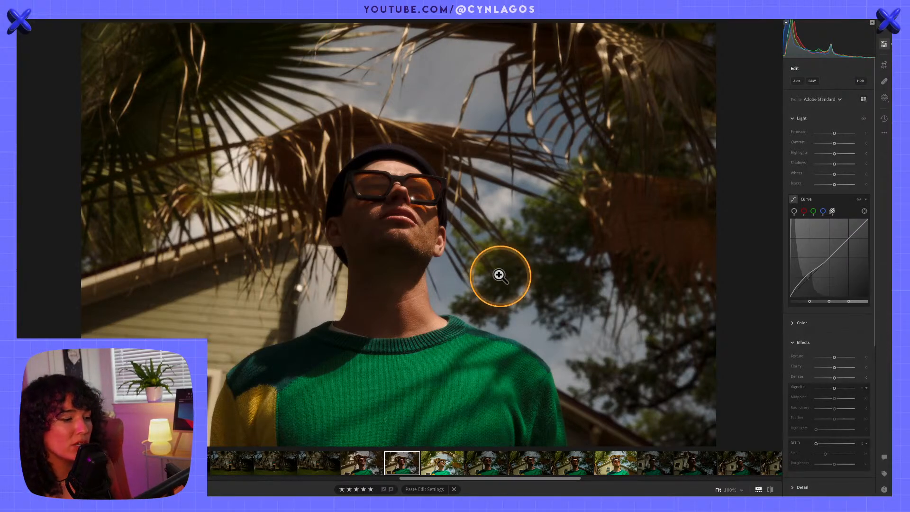
key(alt)
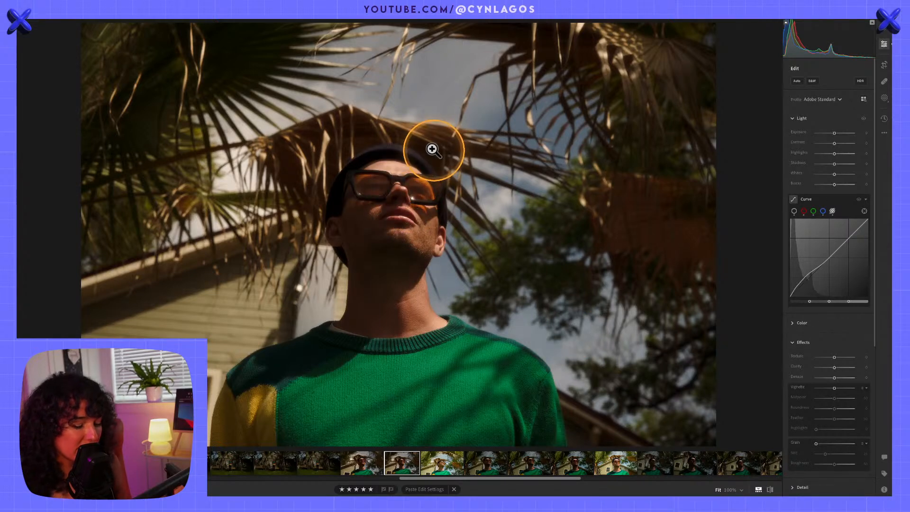
key(backslash)
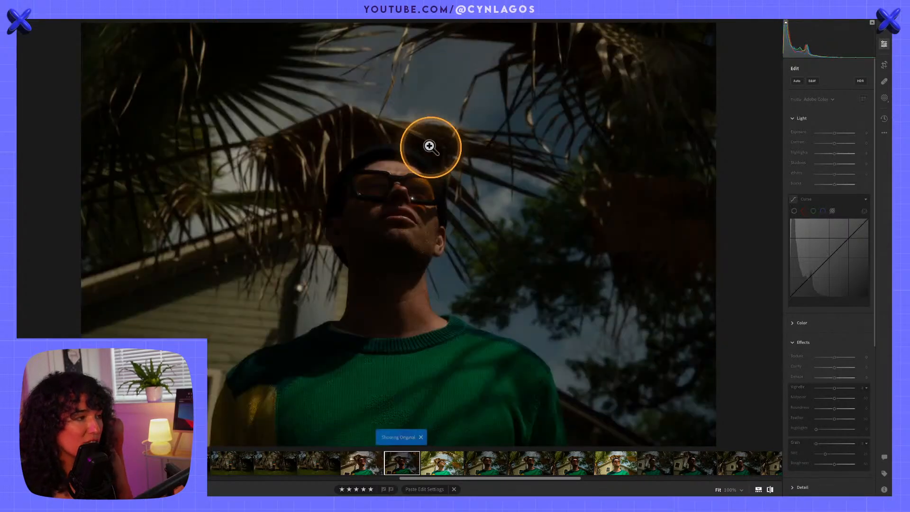
click(727, 370)
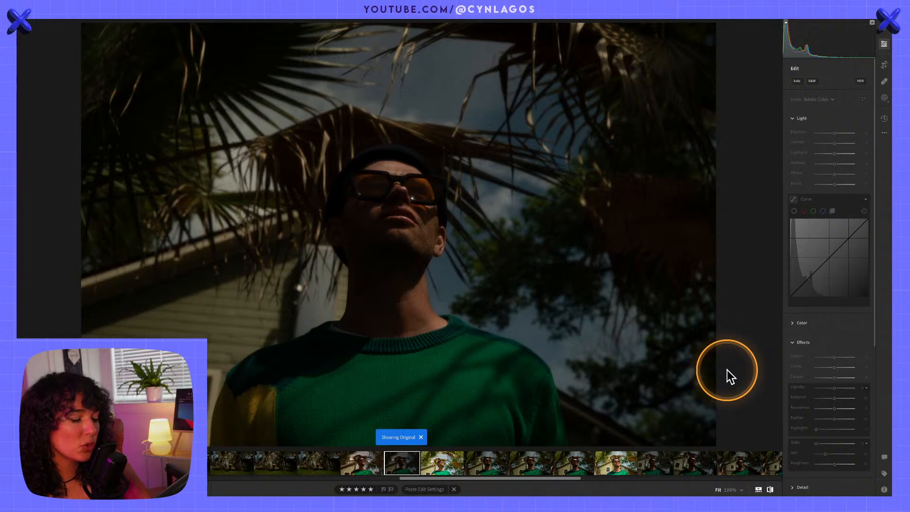
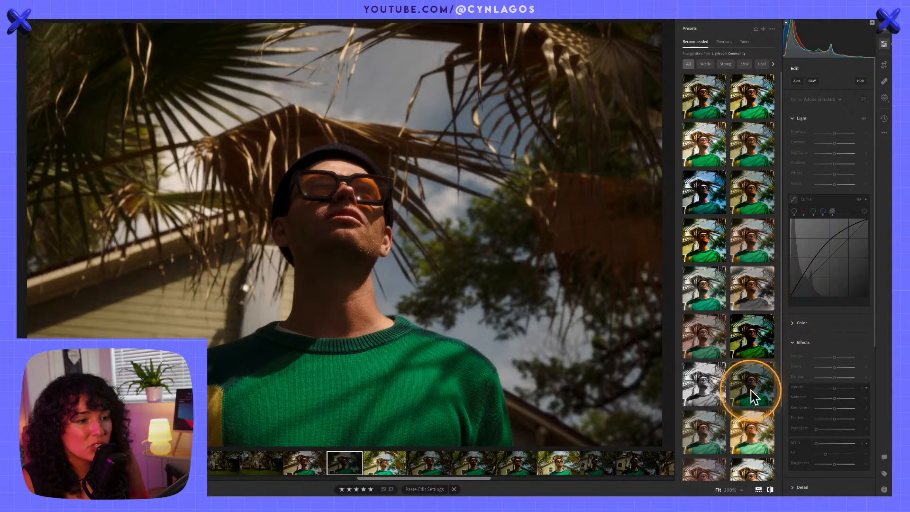
Browse the recommended presets, filtering them by Subtle, Strong and black-and-white looks
scroll(755, 408, down, 1)
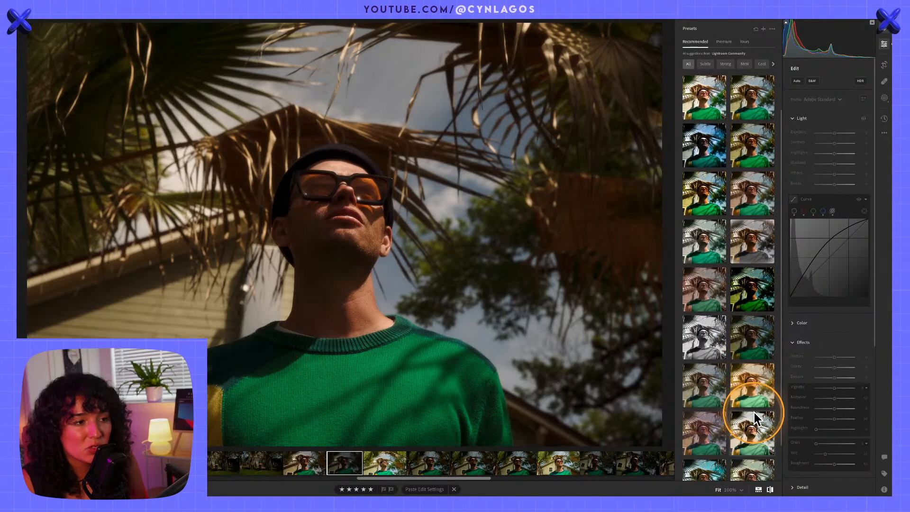
scroll(754, 426, down, 1)
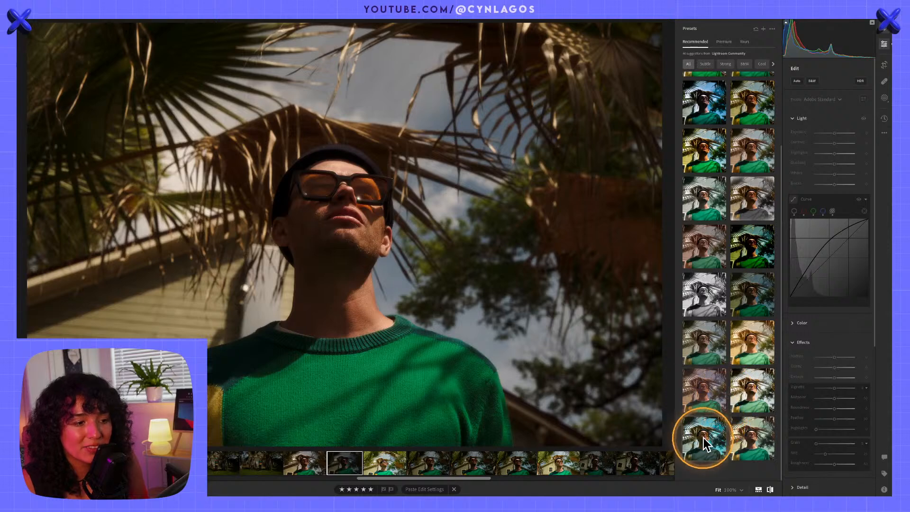
scroll(759, 257, up, 2)
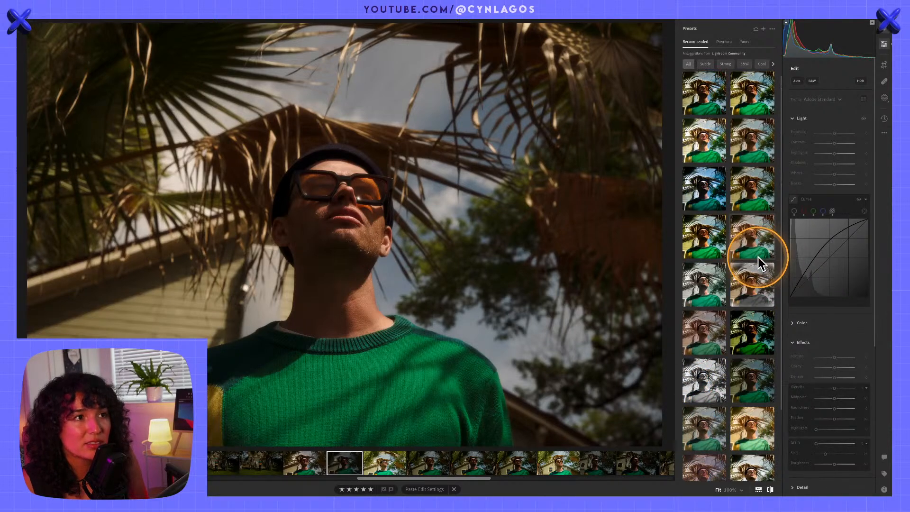
click(705, 64)
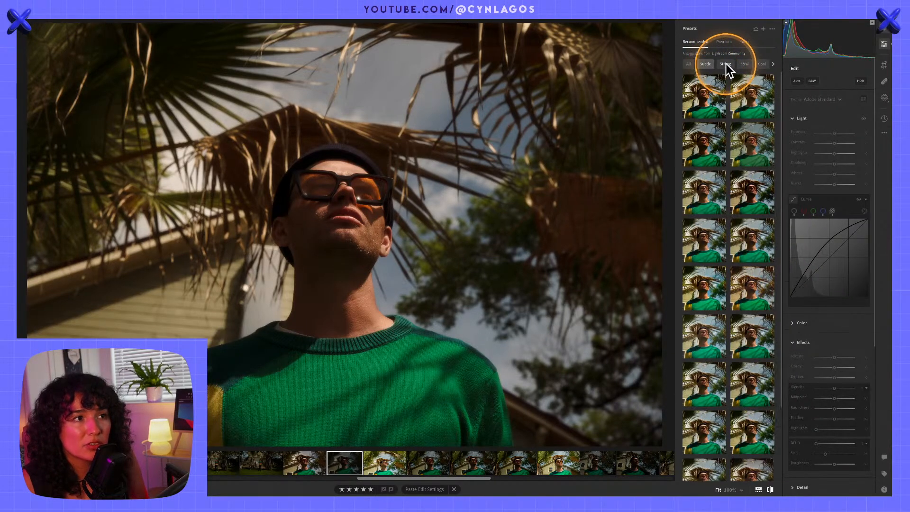
click(730, 62)
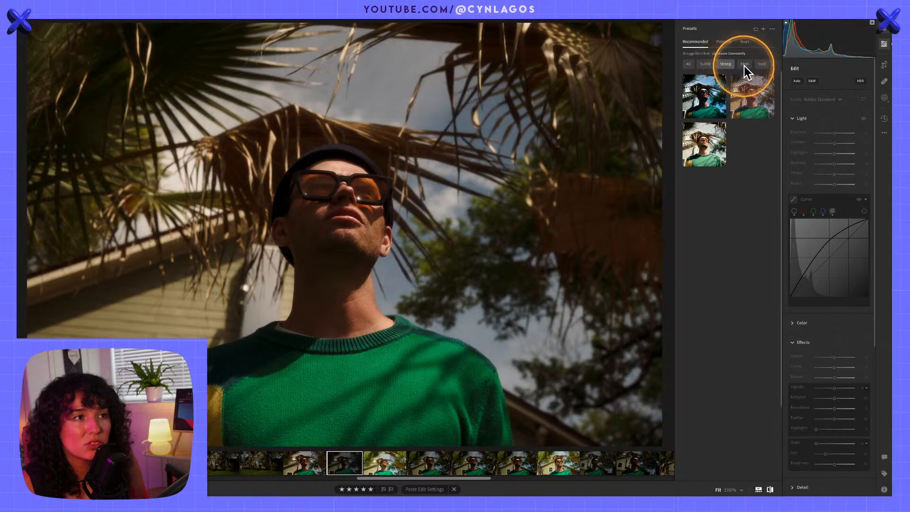
click(747, 66)
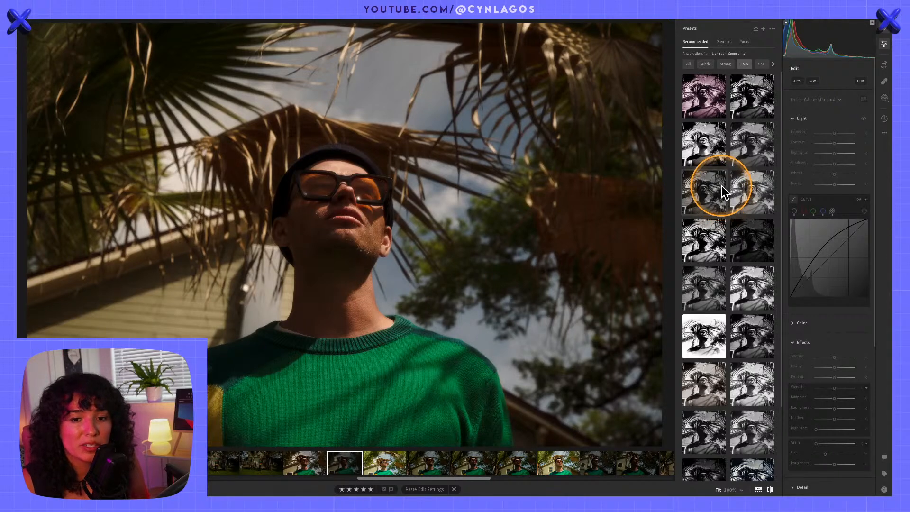
Try the Enhance Portrait and Glamour Portrait presets from the premium Adaptive: Portrait group on the selected portrait
click(720, 41)
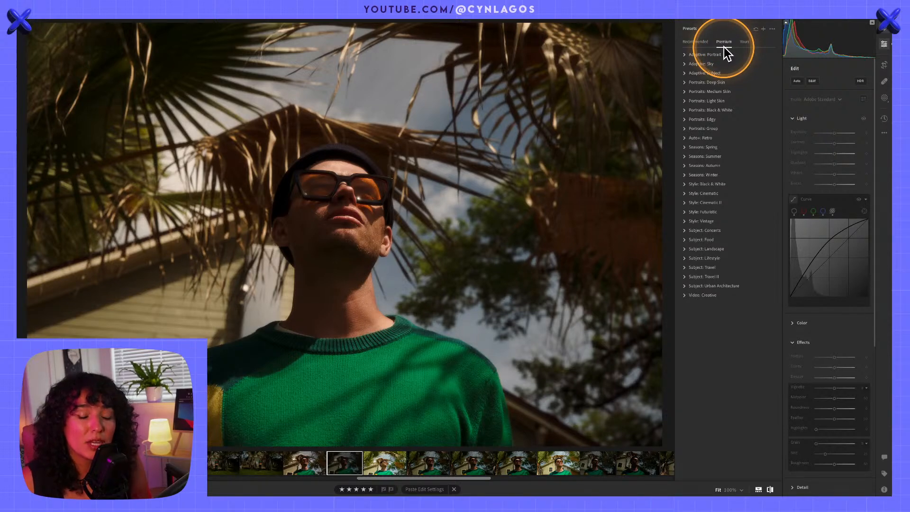
click(724, 48)
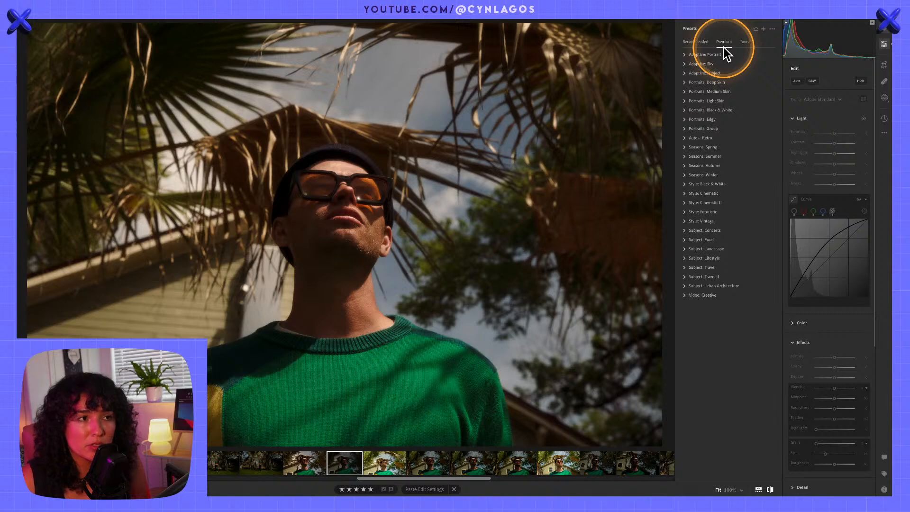
click(684, 55)
click(684, 54)
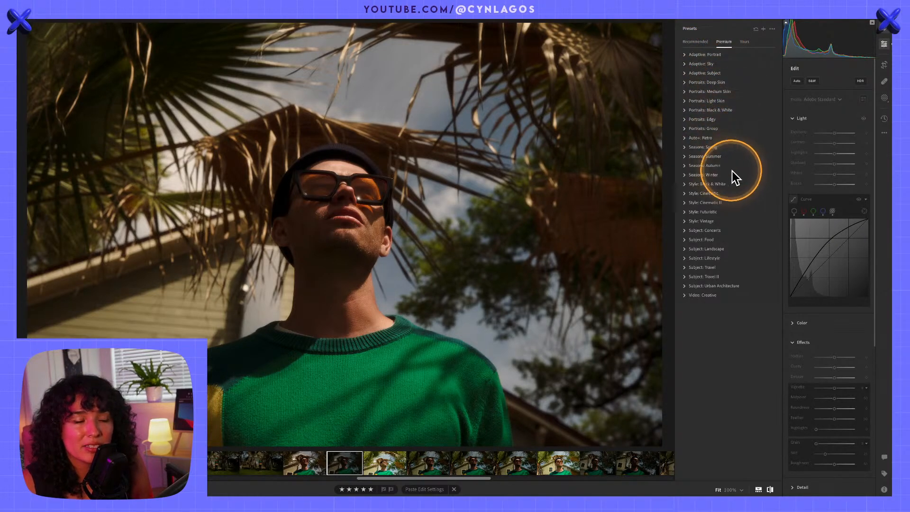
click(686, 55)
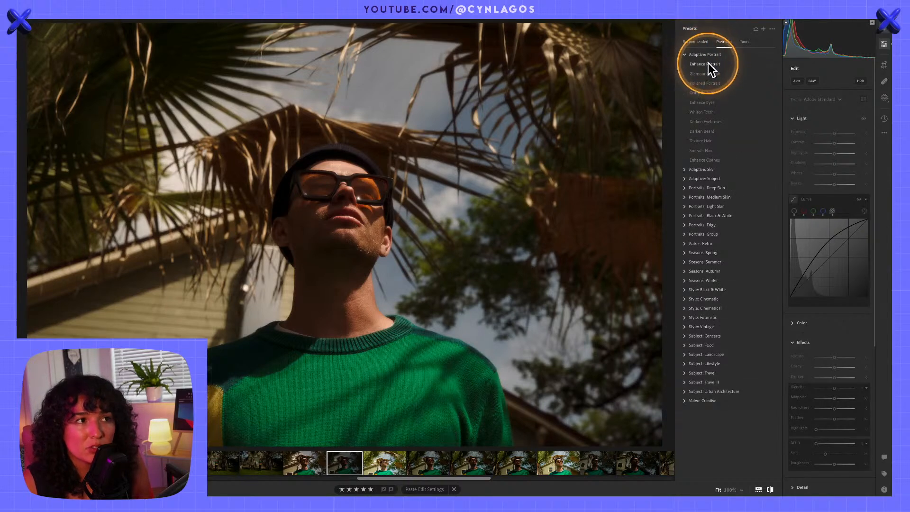
click(708, 64)
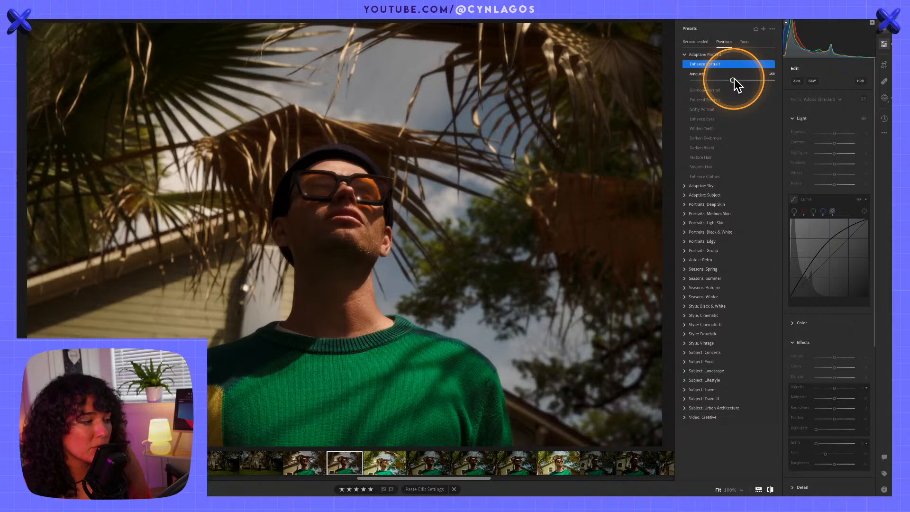
click(706, 91)
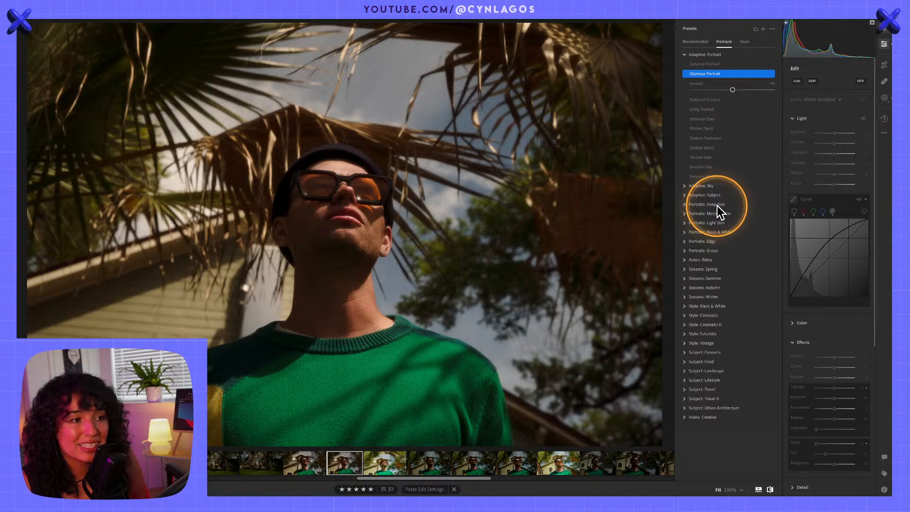
key(alt)
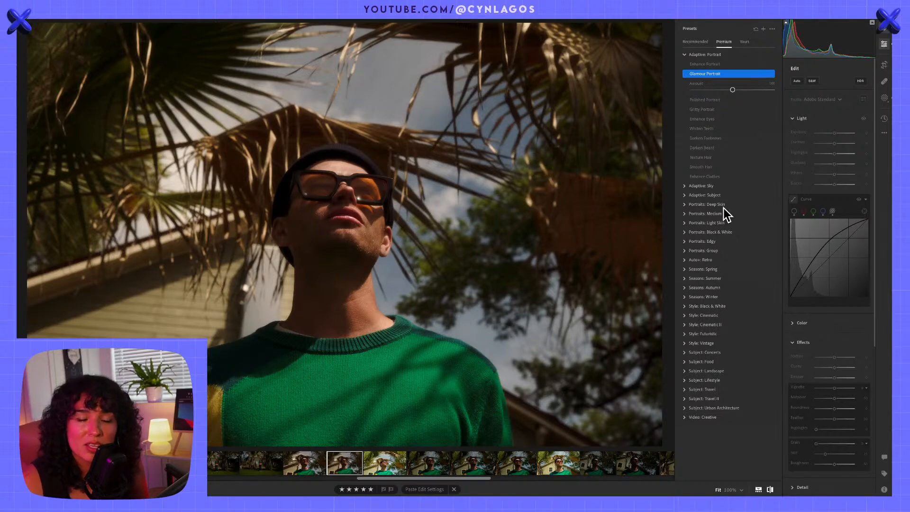
click(725, 207)
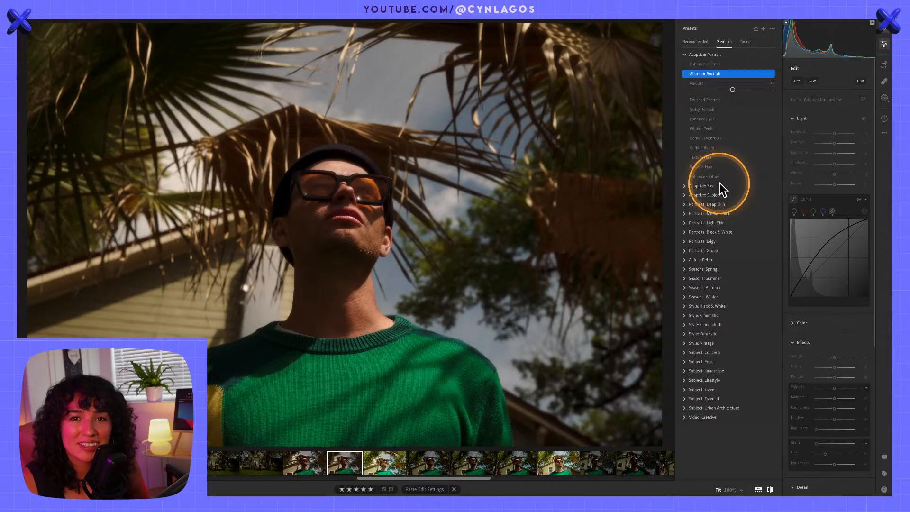
key(backslash)
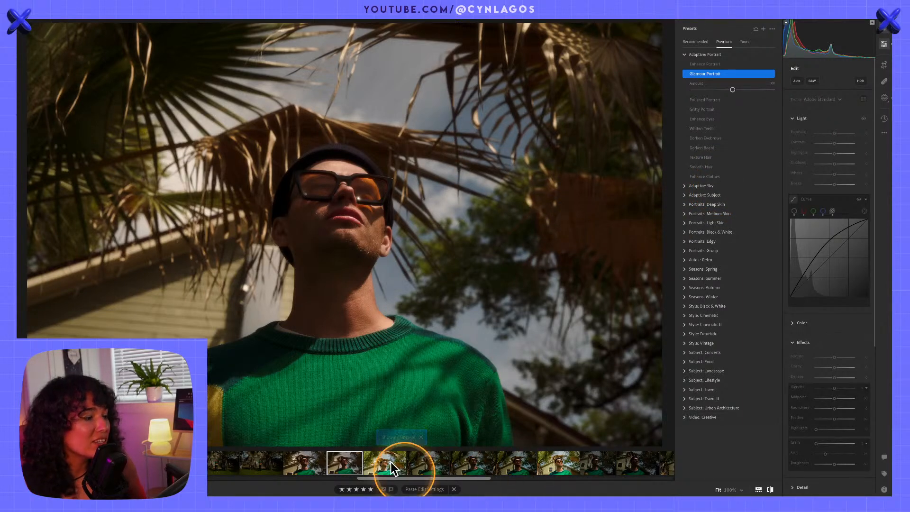
Reset all edits on the selected portrait and apply the Enhance Portrait adaptive preset with an increased amount
right_click(353, 466)
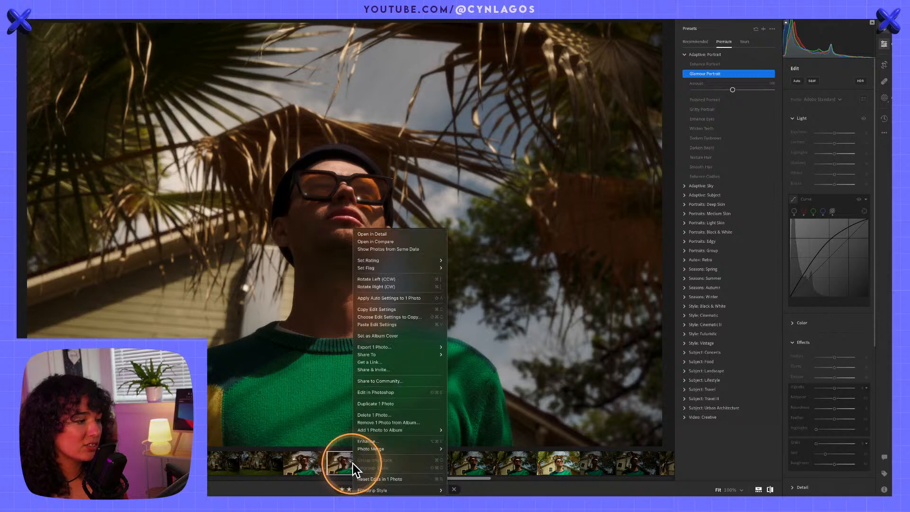
click(378, 477)
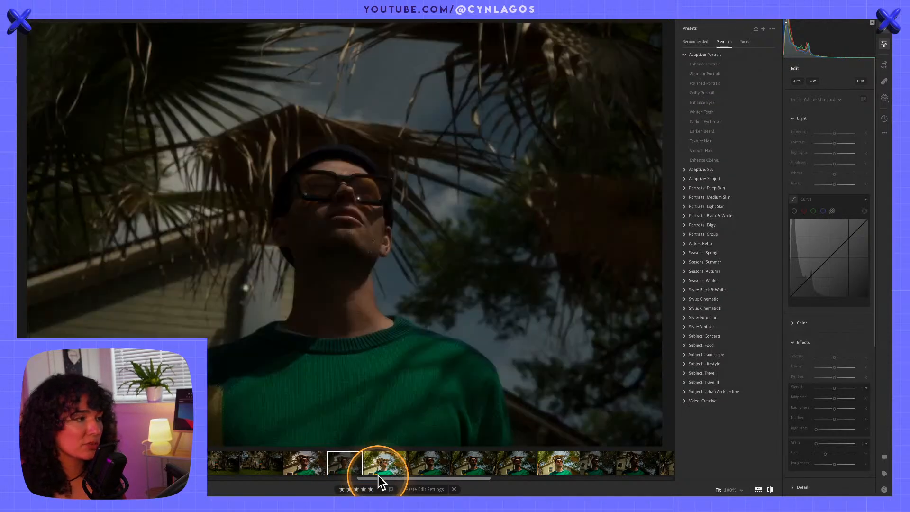
click(705, 65)
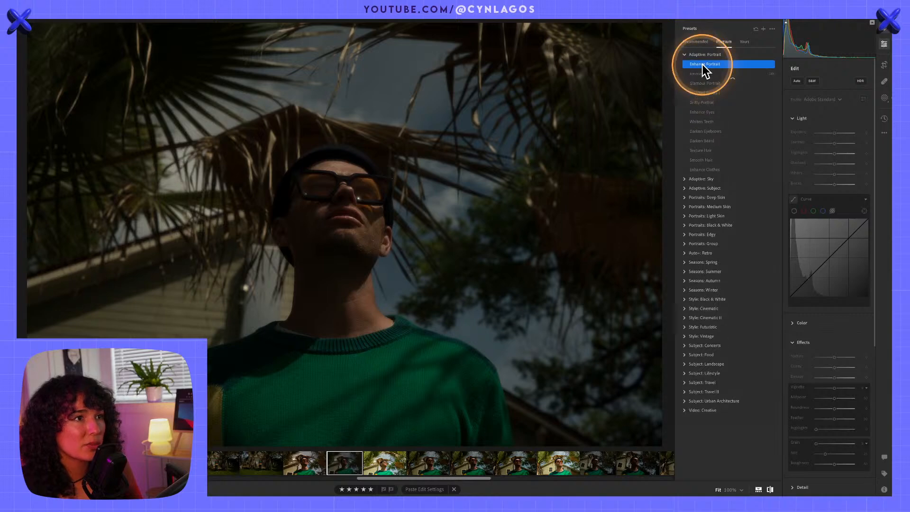
drag(734, 80, 754, 80)
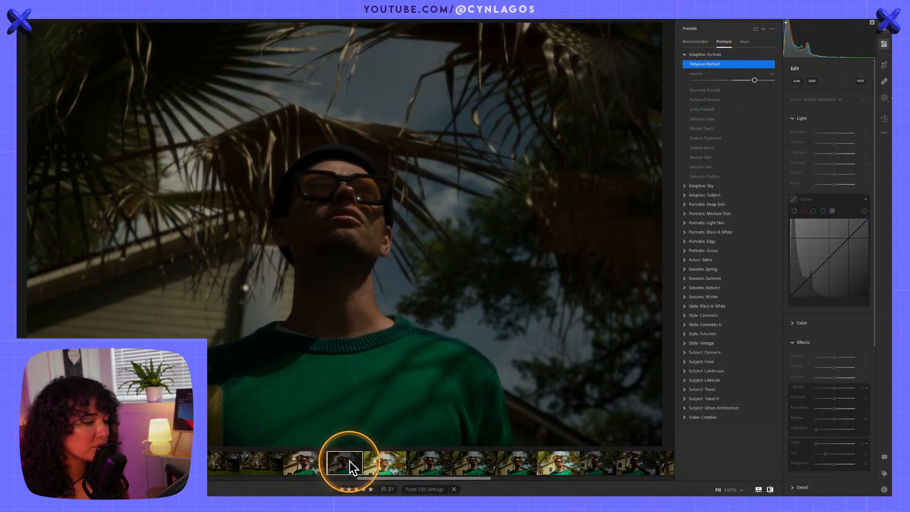
click(687, 54)
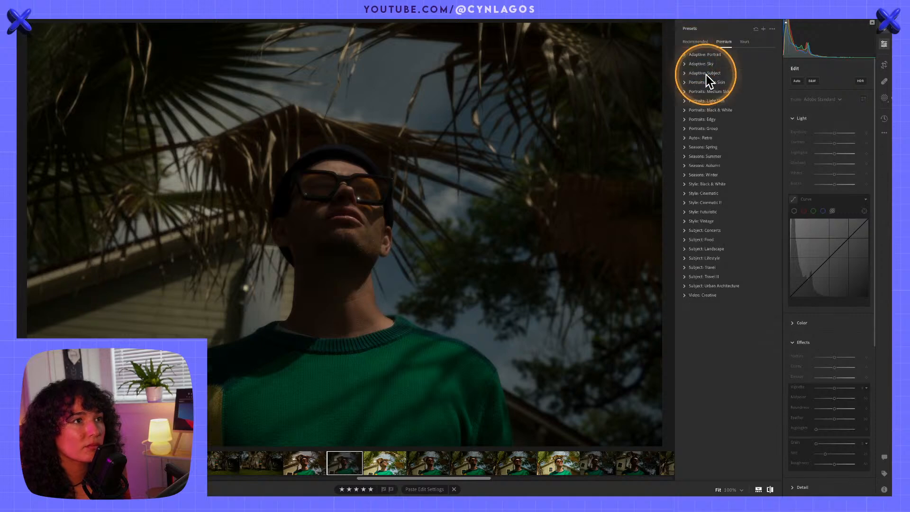
Try the Seasons: Spring presets SP02, with a reduced amount, and SP03 on the portrait
click(685, 146)
click(697, 167)
drag(733, 183, 707, 179)
click(697, 192)
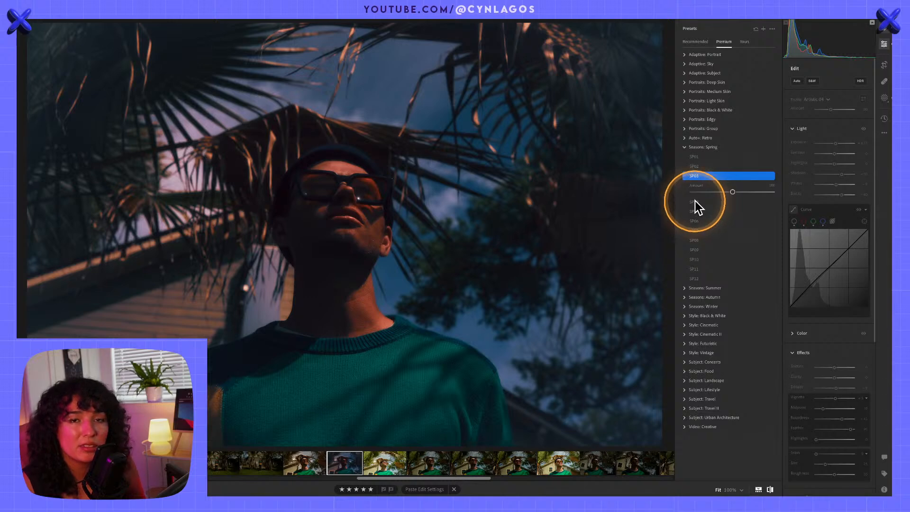
Collapse the Effects and Lens Blur edit sections, keep Light expanded, and slightly lower the SP03 preset's amount
click(794, 129)
click(794, 169)
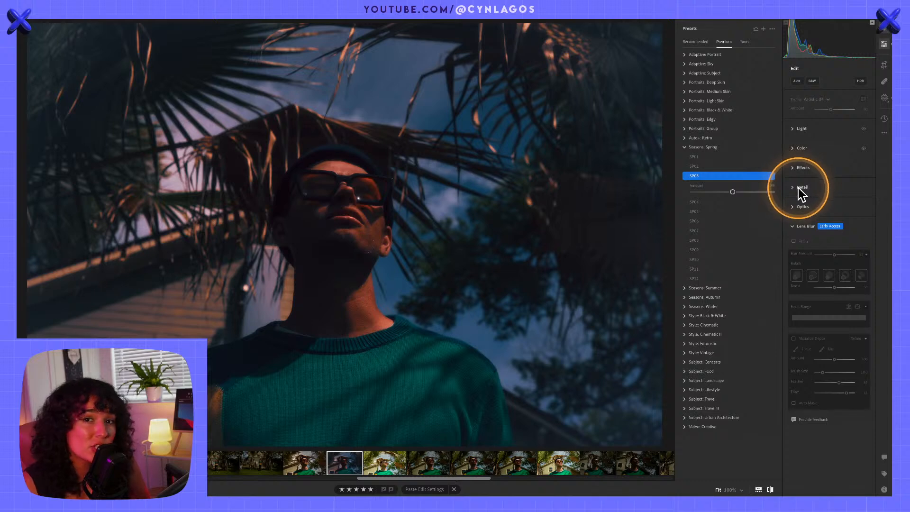
click(793, 225)
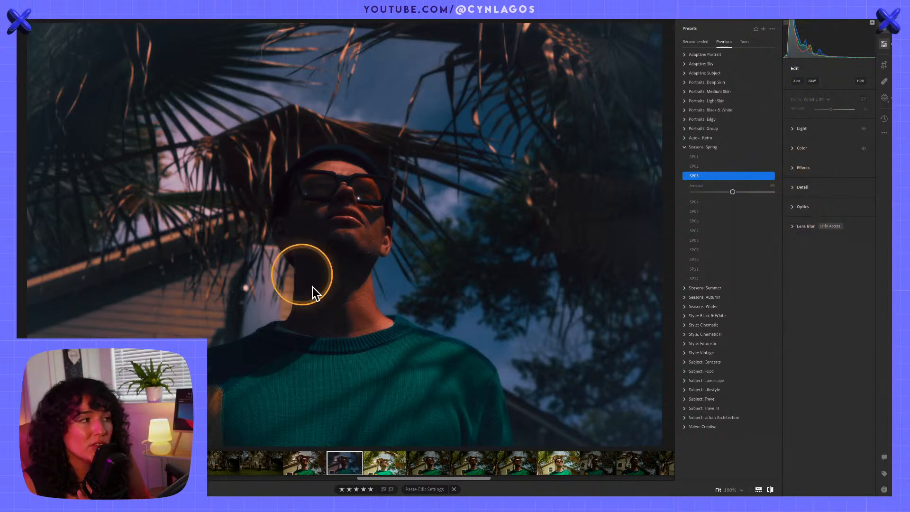
click(793, 131)
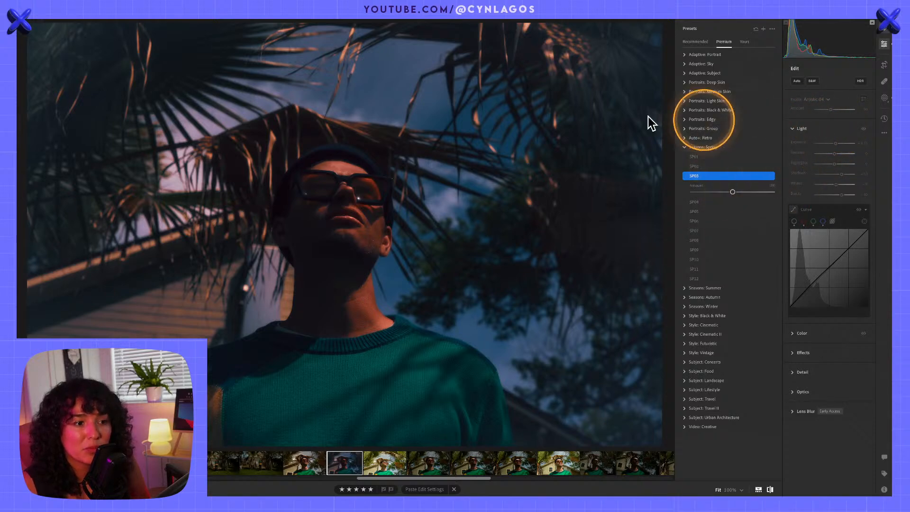
mouse_move(729, 190)
mouse_down()
mouse_move(710, 187)
mouse_move(761, 189)
mouse_move(730, 190)
mouse_up()
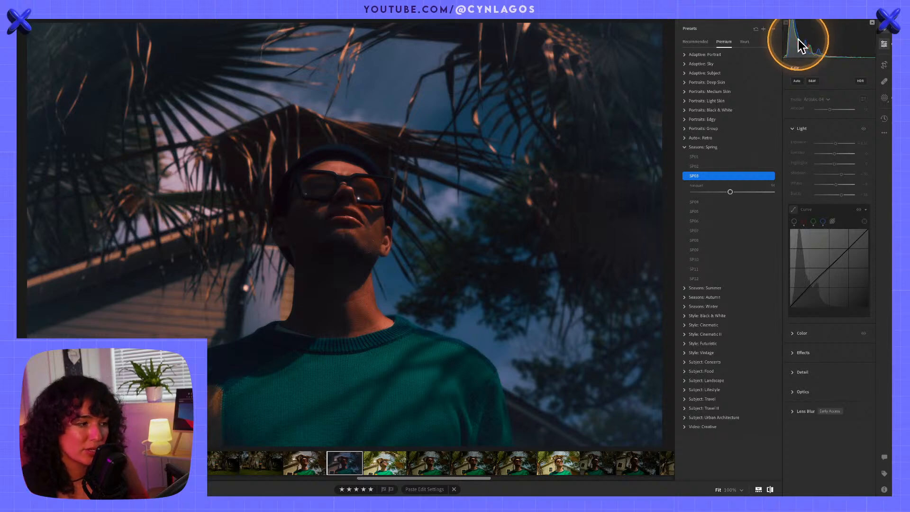
click(686, 148)
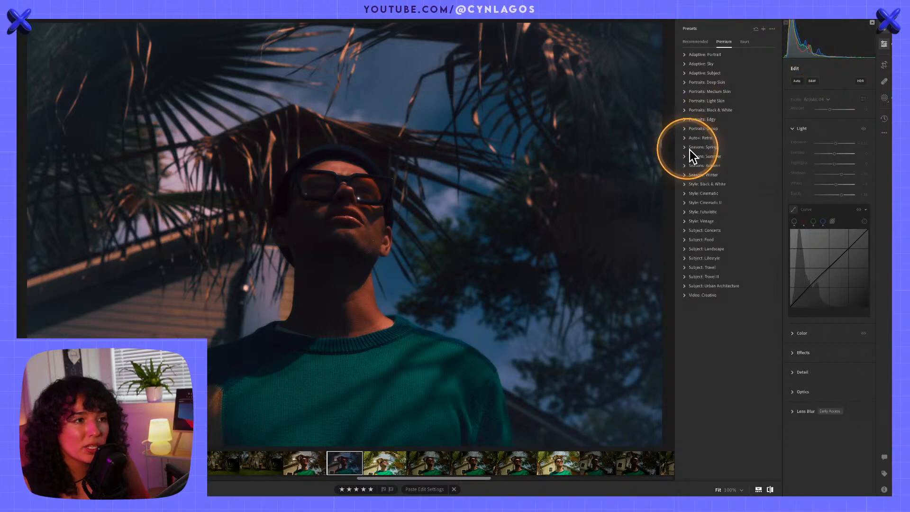
Compare several Seasons: Autumn presets on the portrait, including TM03, TM05, TM08 and TM10, and settle on TM06
click(684, 166)
click(693, 195)
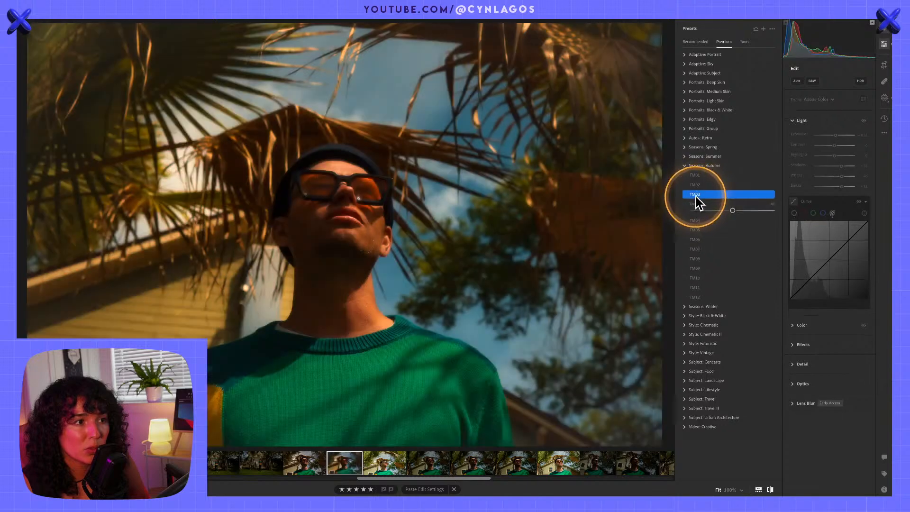
click(697, 231)
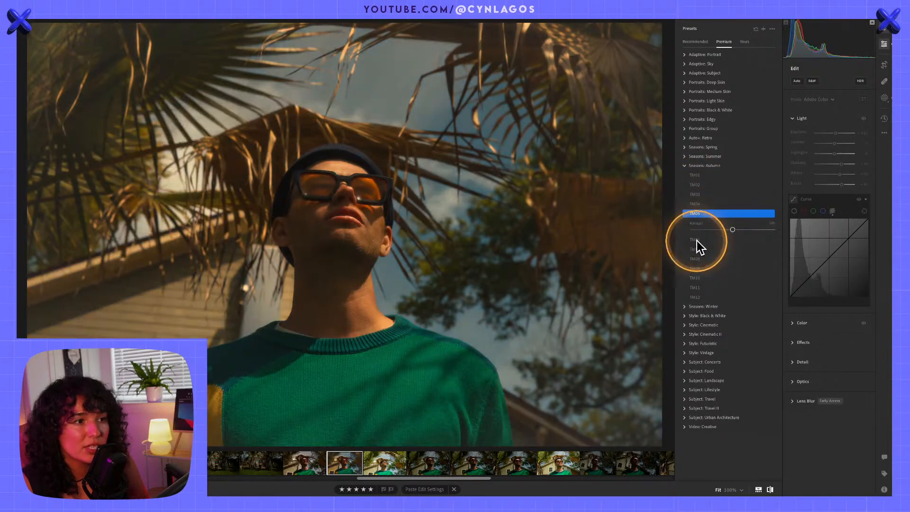
click(698, 242)
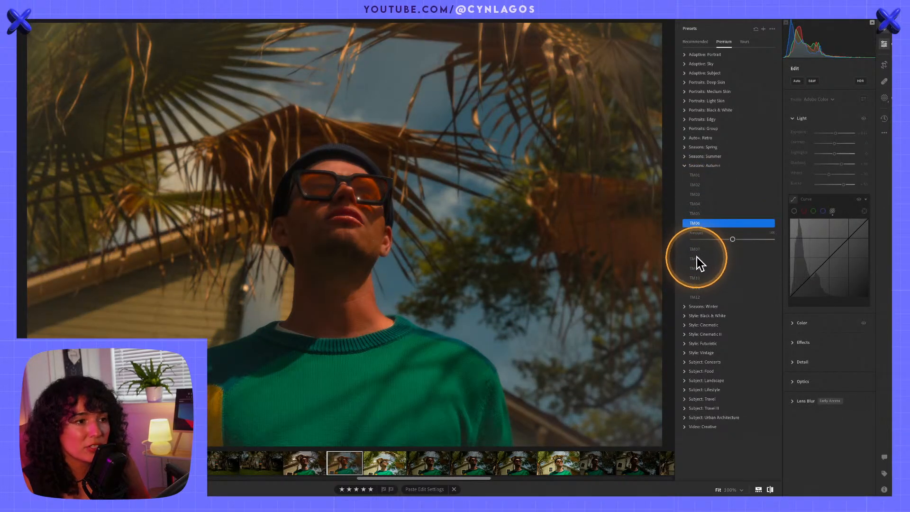
click(697, 259)
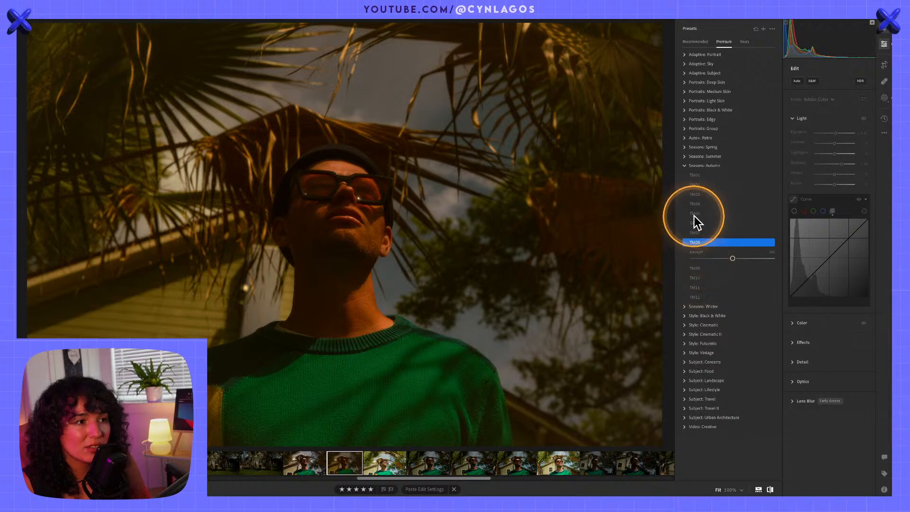
click(696, 214)
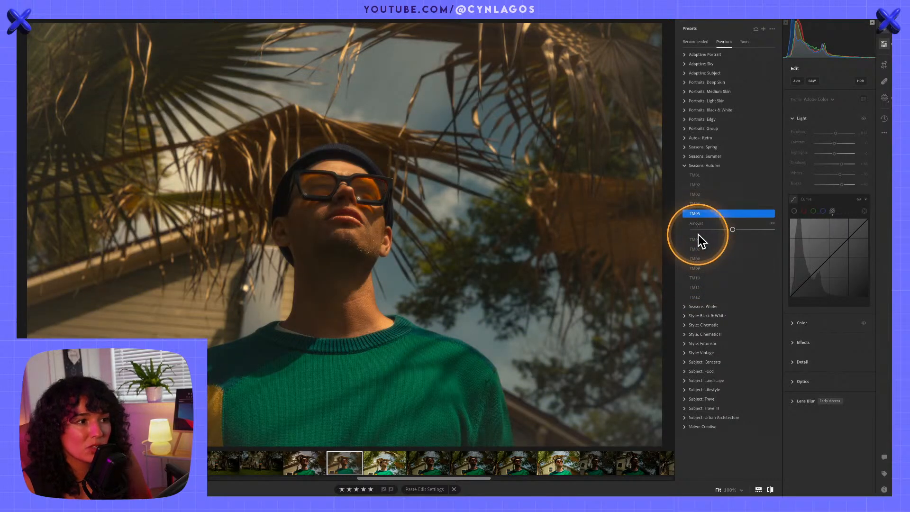
click(696, 269)
click(695, 283)
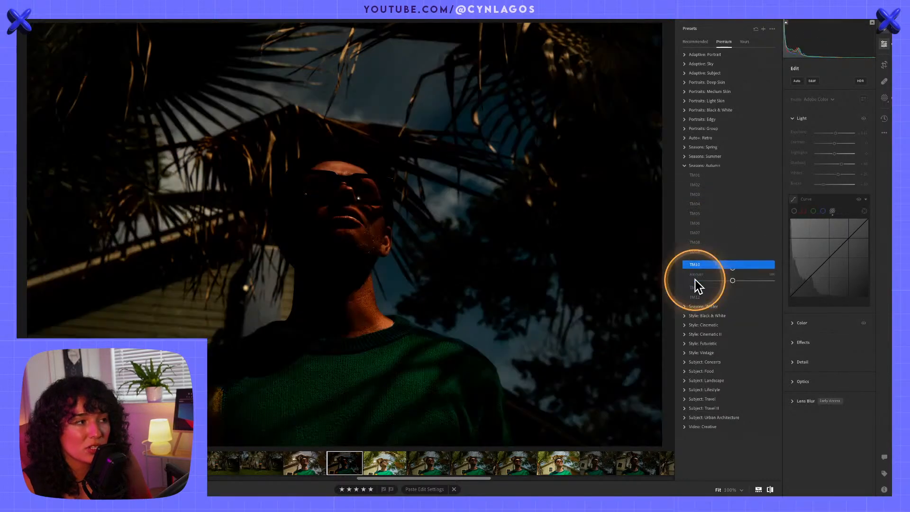
click(695, 223)
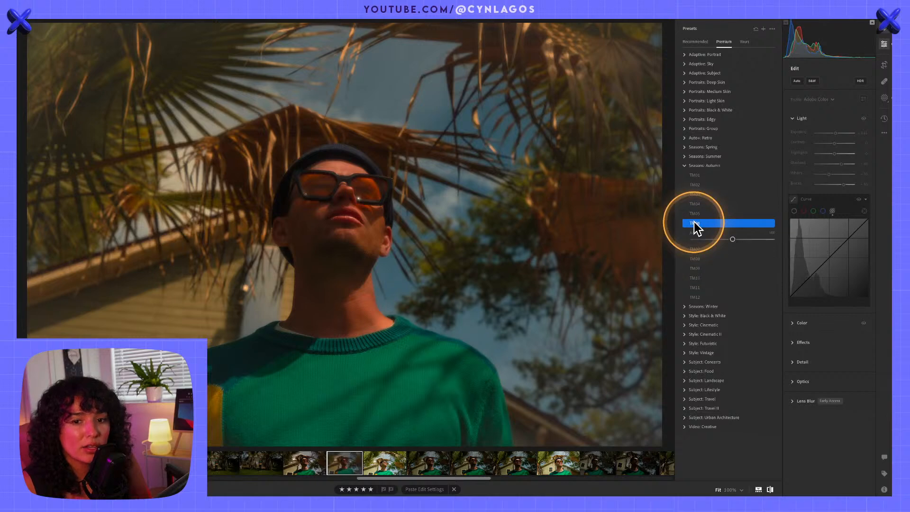
click(684, 166)
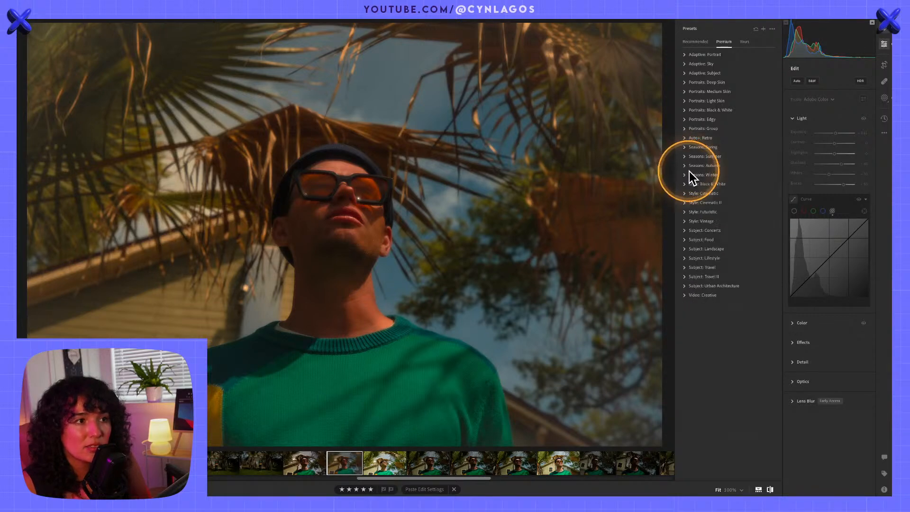
Try several Style: Cinematic presets on the portrait, including CN05, CN06, CN08 and CN09, and return to CN03
click(685, 193)
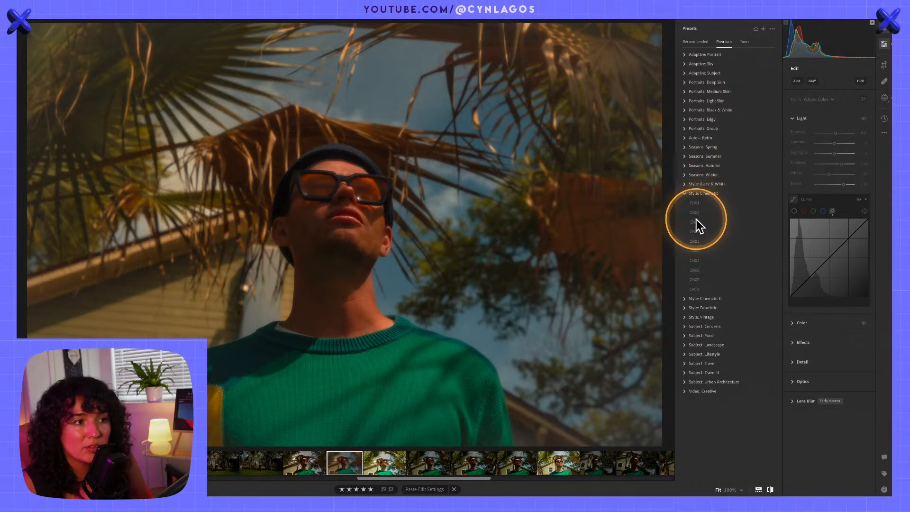
click(697, 222)
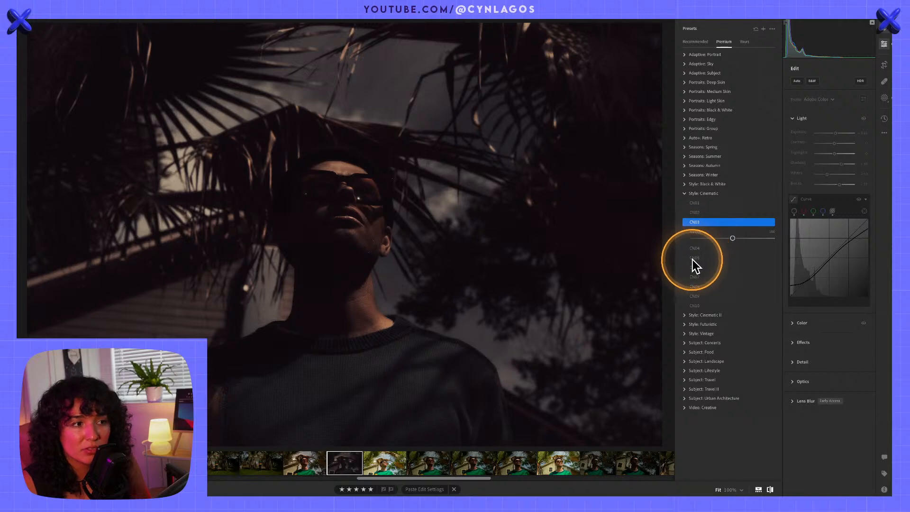
click(696, 256)
click(695, 268)
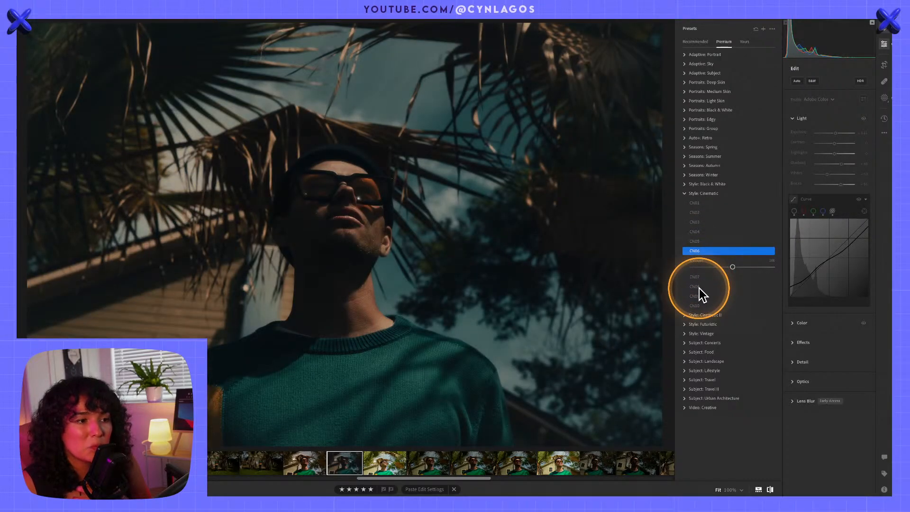
click(699, 287)
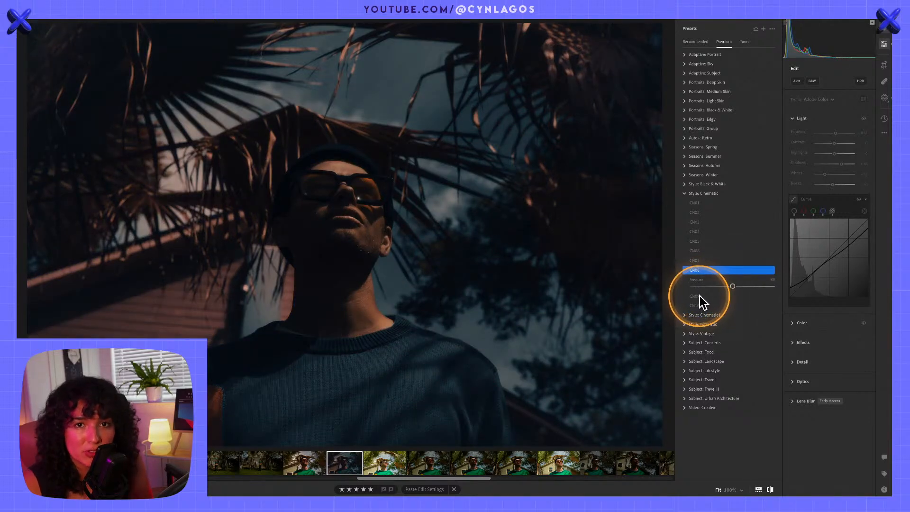
click(699, 296)
click(698, 223)
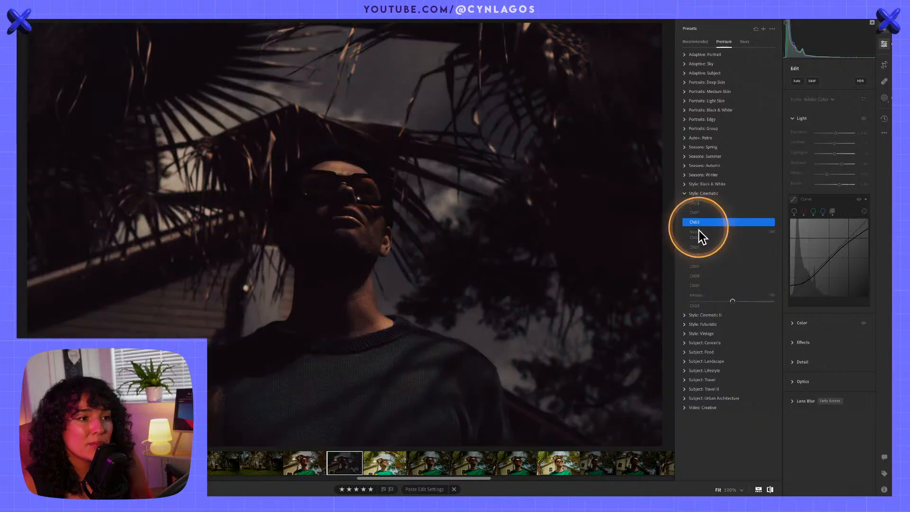
click(685, 193)
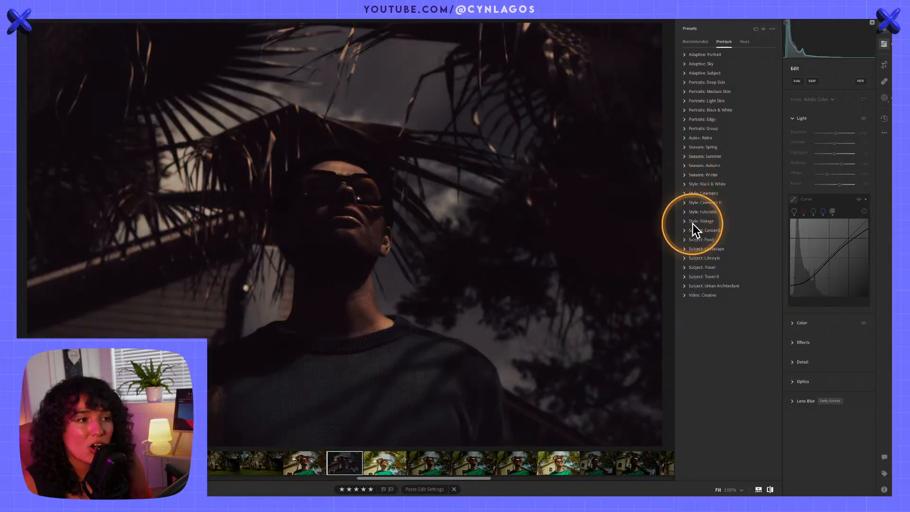
Try the Style: Futuristic presets FT02, FT03, FT04 and FT05 on the portrait and return to FT02
click(685, 212)
click(694, 231)
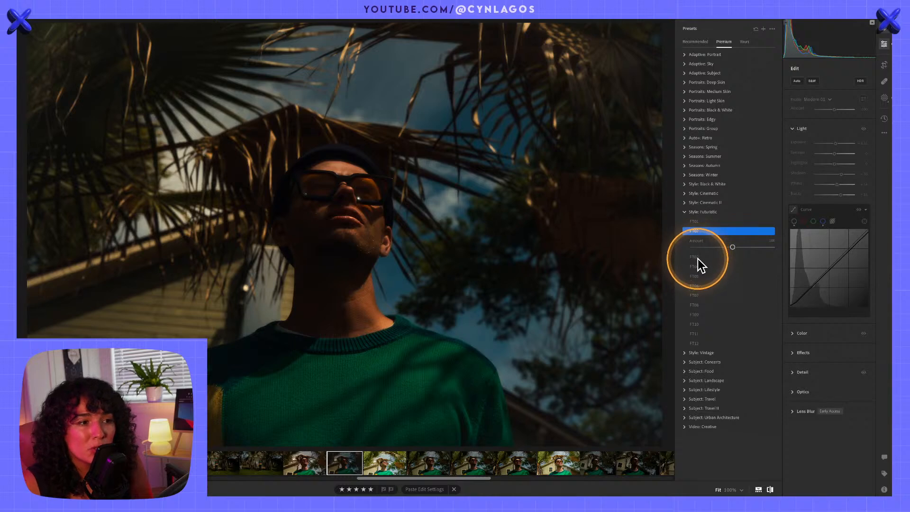
click(699, 258)
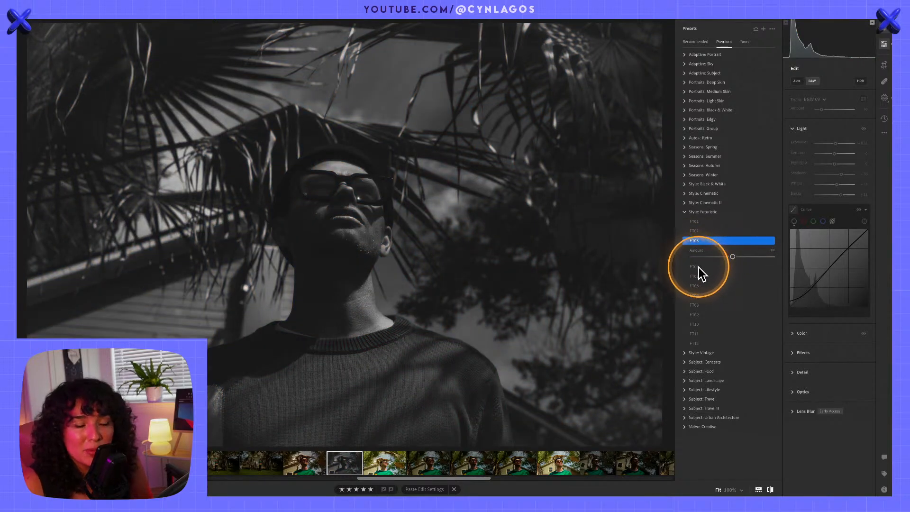
click(698, 268)
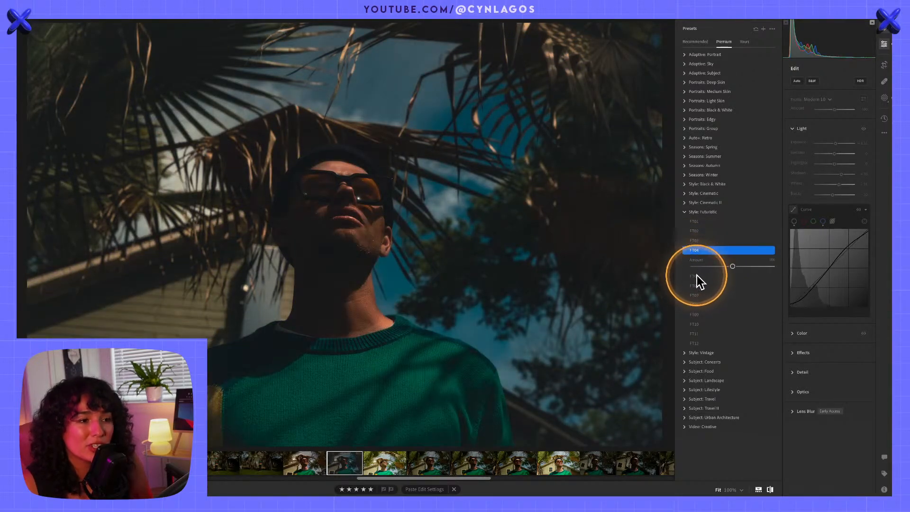
click(698, 280)
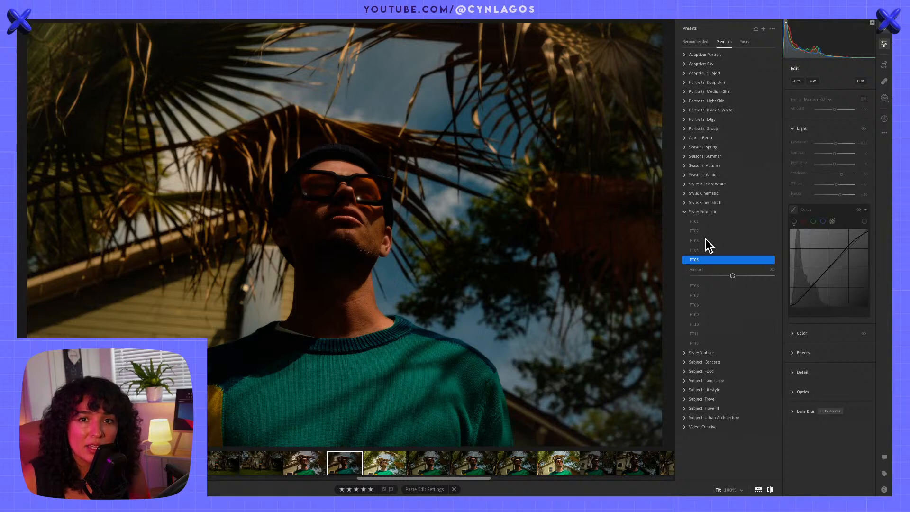
click(705, 230)
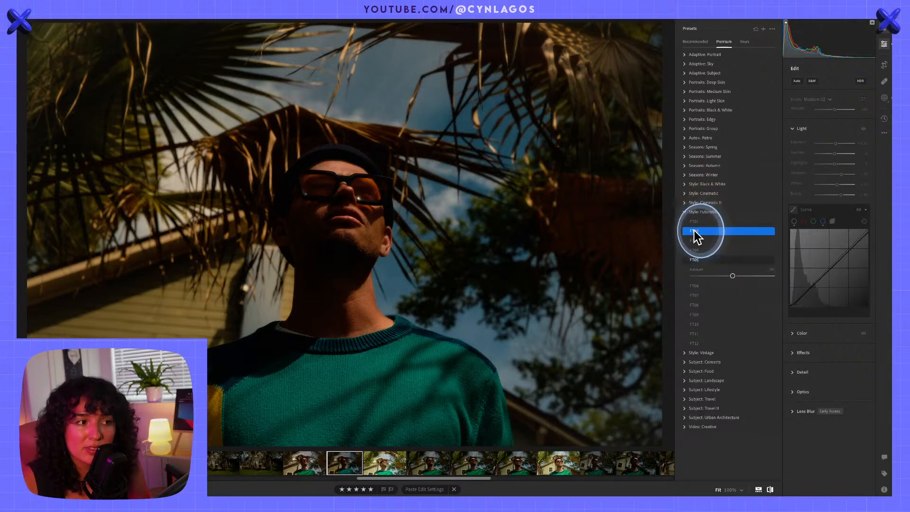
Try the Futuristic presets FT08 and FT11, apply FT01 with a reduced amount, and collapse the Style: Futuristic group
click(697, 307)
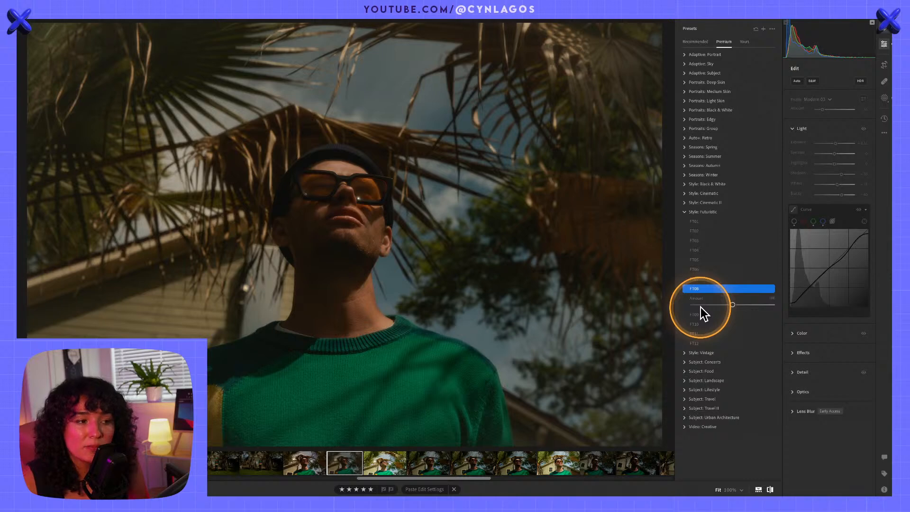
click(696, 336)
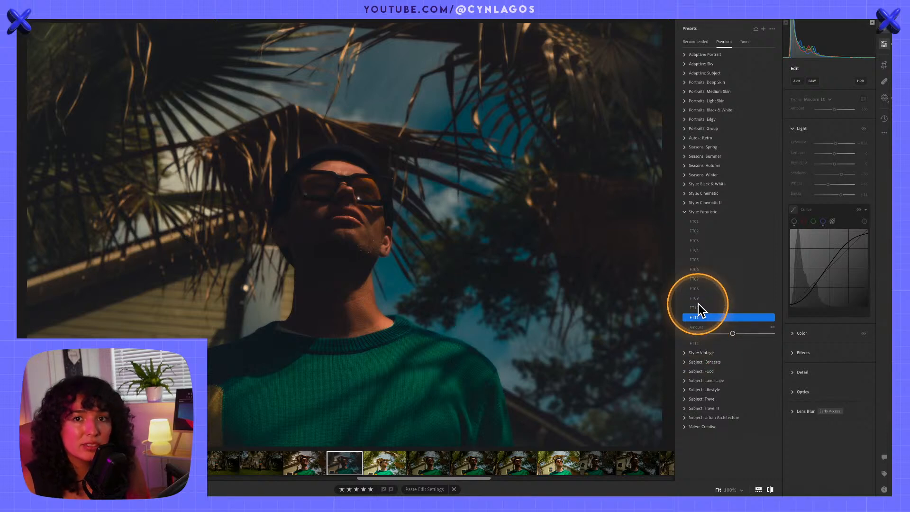
click(695, 222)
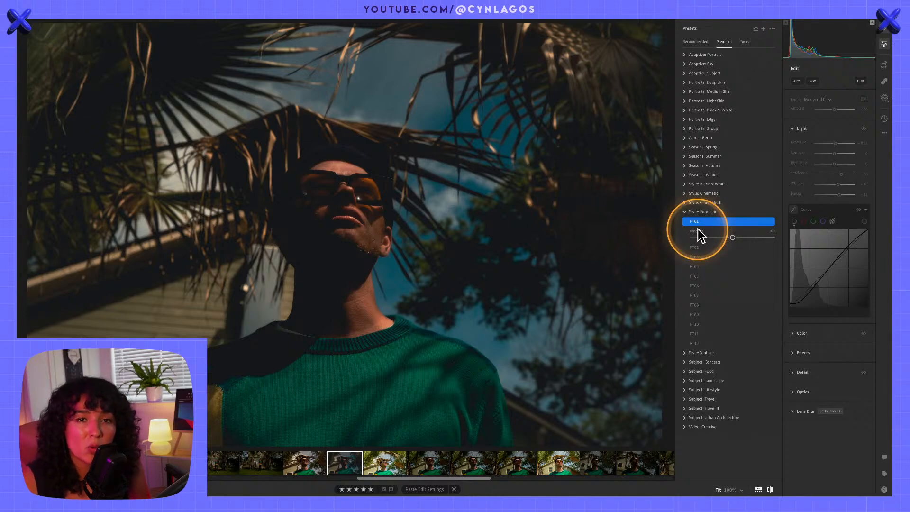
mouse_move(732, 238)
mouse_down()
mouse_move(752, 240)
mouse_move(720, 235)
mouse_up()
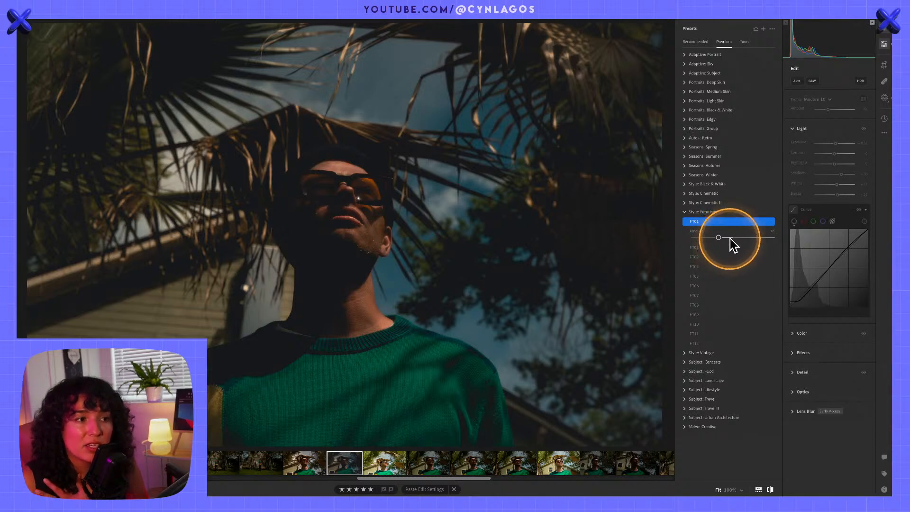
click(685, 213)
Compare the Subject: Landscape presets LN02, LN05 and LN09 on the portrait and apply LN01
click(687, 249)
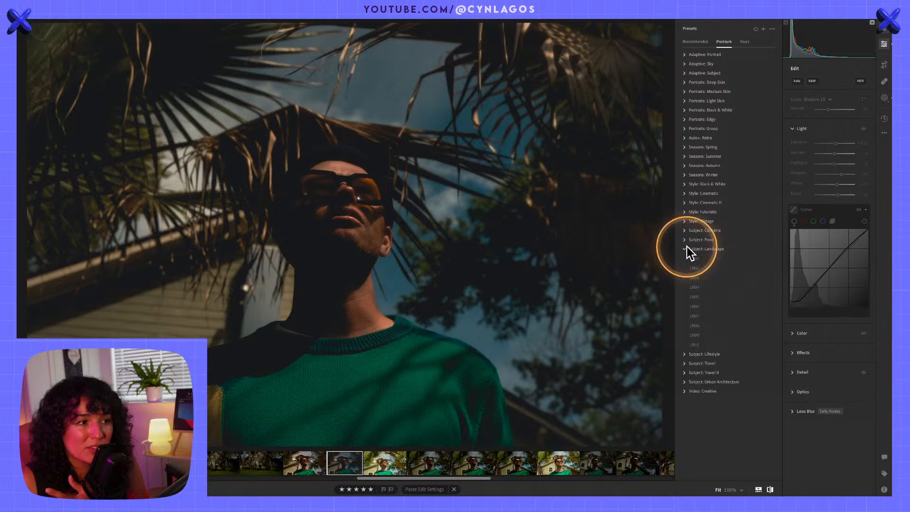
click(696, 268)
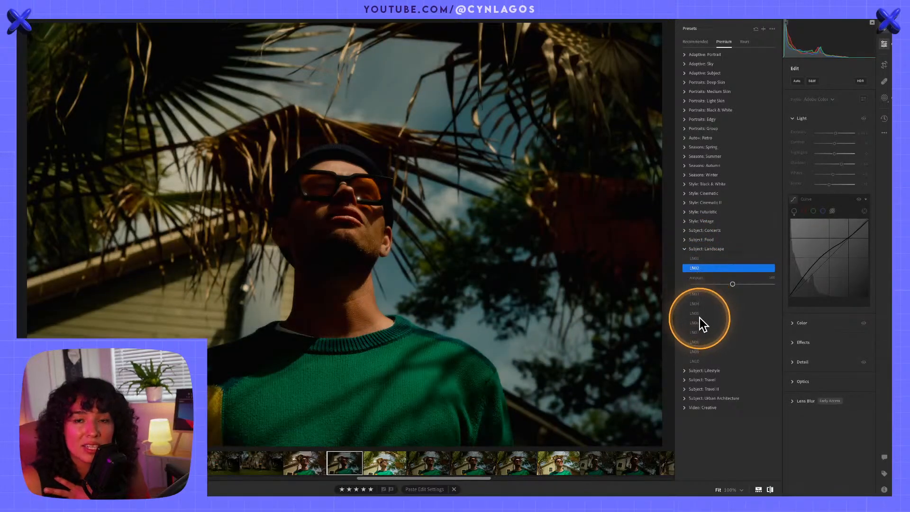
click(697, 314)
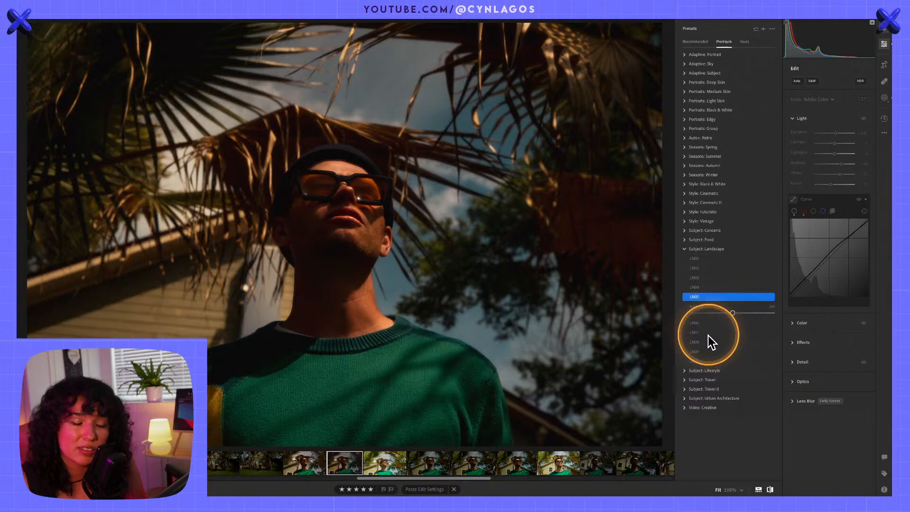
click(698, 352)
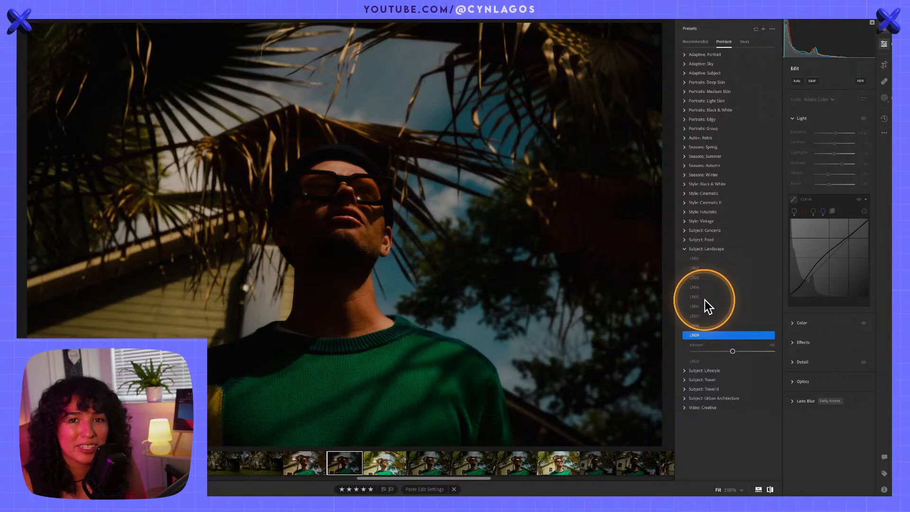
click(701, 259)
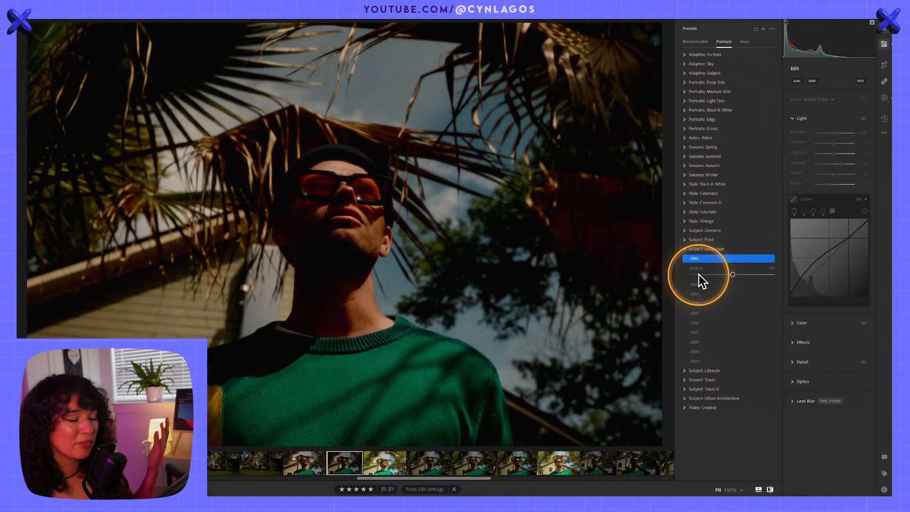
Reset all edits on the selected portrait and inspect the original photo in full screen
right_click(342, 459)
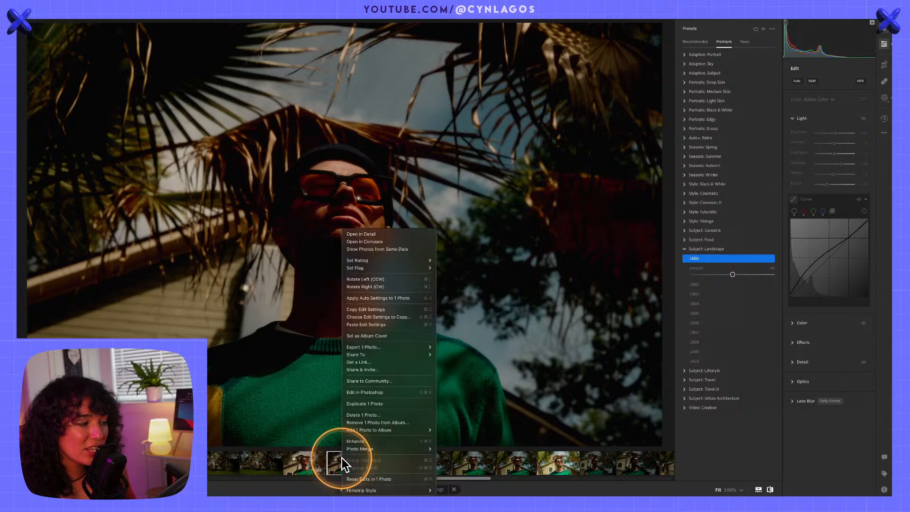
click(375, 478)
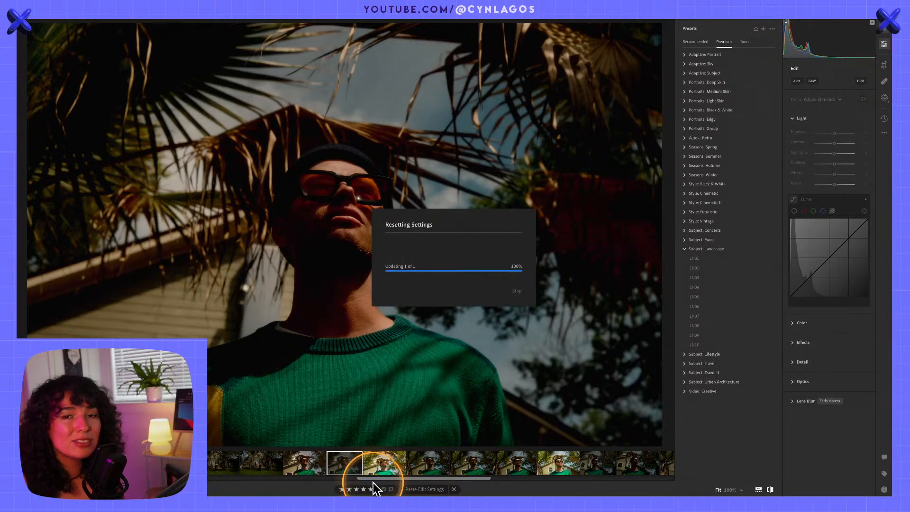
key(backslash)
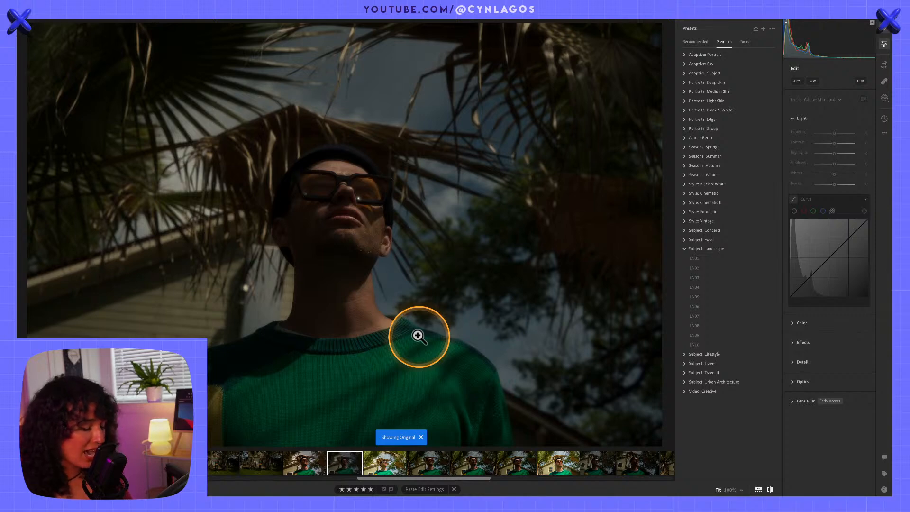
key(f)
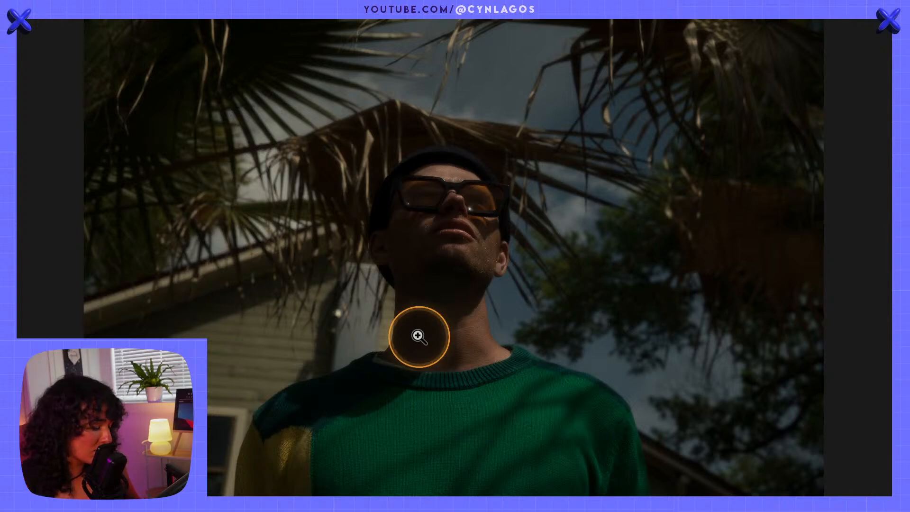
key(f)
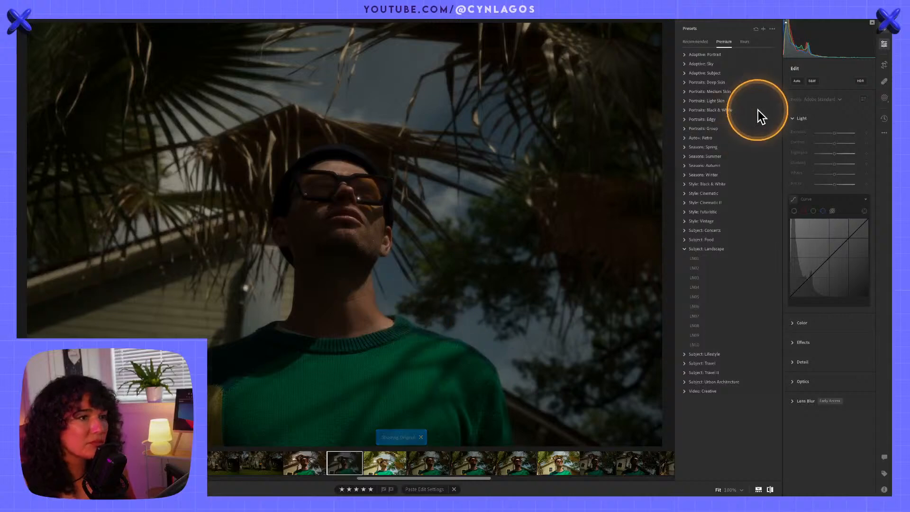
Toggle the preset list and the edit controls until both are shown, and collapse the Curve section
click(884, 44)
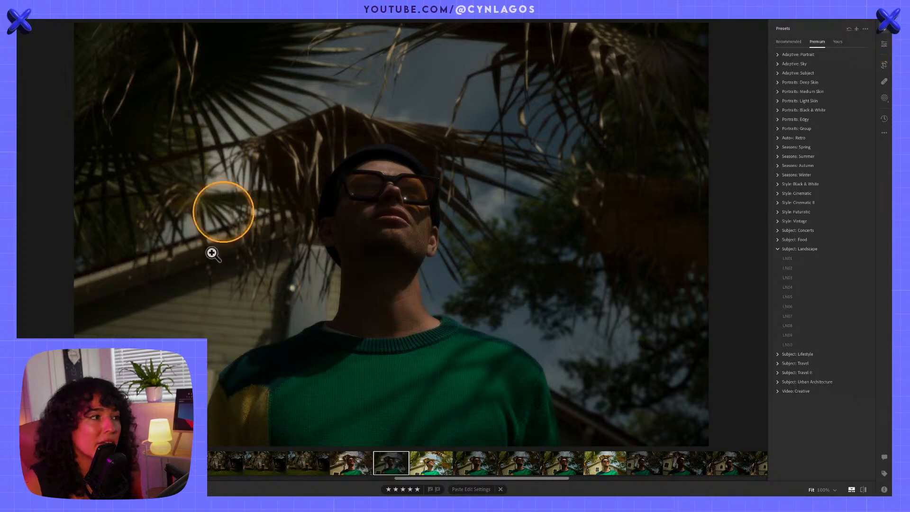
click(884, 31)
click(884, 32)
click(885, 46)
click(885, 43)
click(885, 43)
click(884, 28)
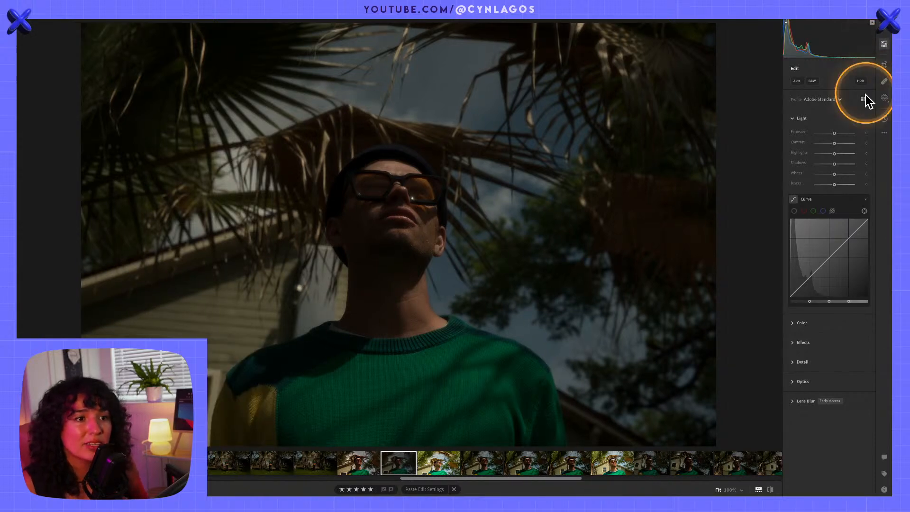
click(839, 197)
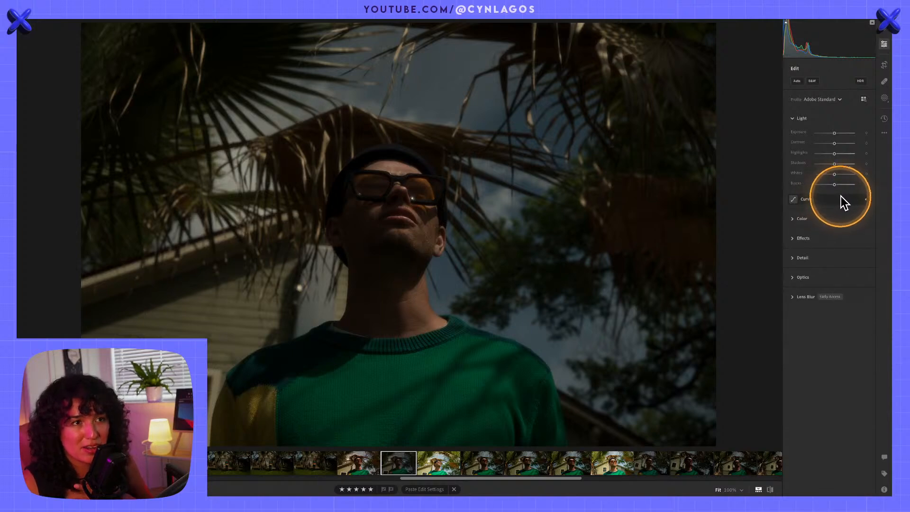
click(786, 23)
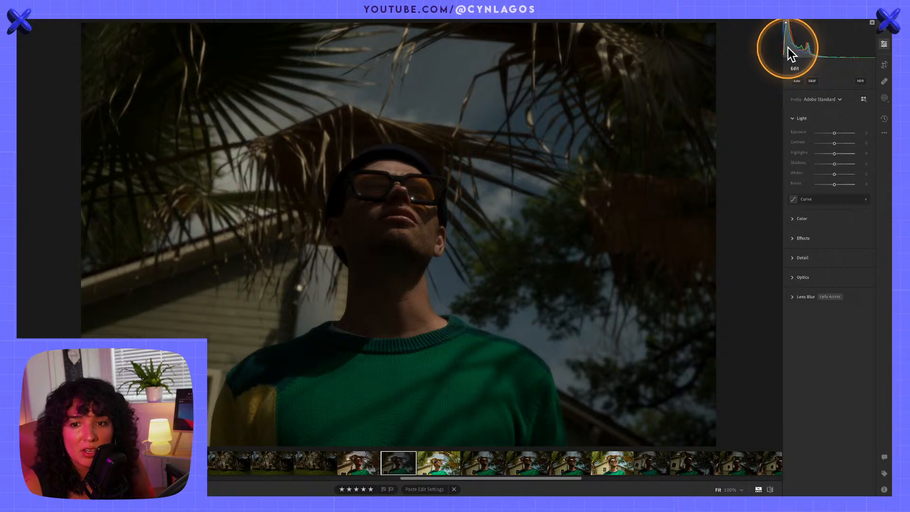
click(886, 29)
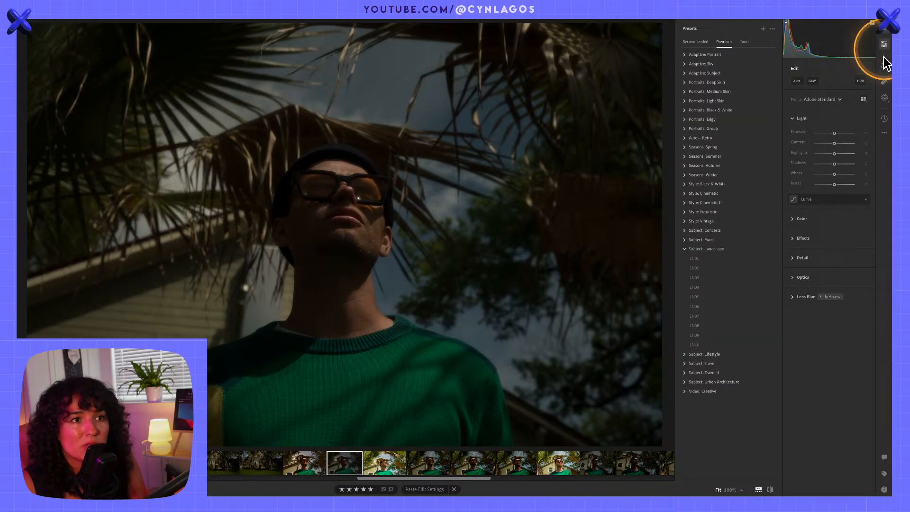
Create a People mask covering the entire person in the portrait, checking the available mask overlay modes
click(885, 98)
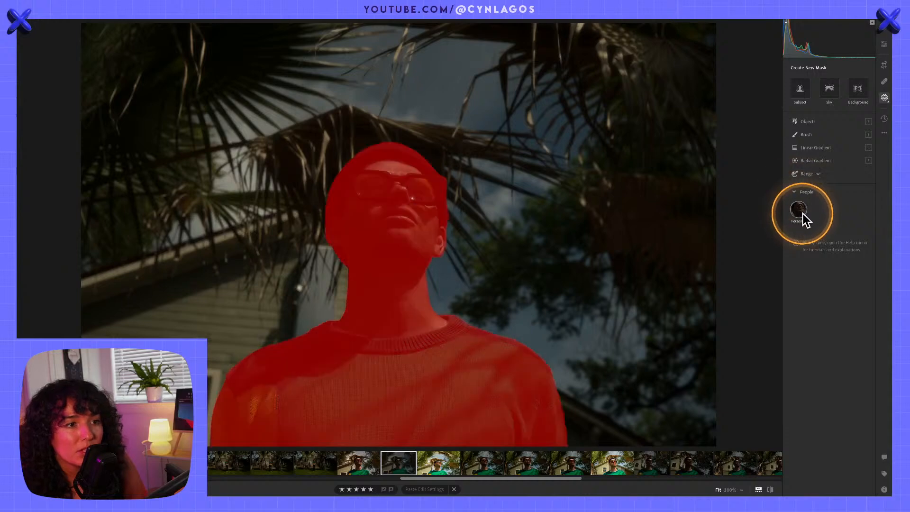
click(802, 211)
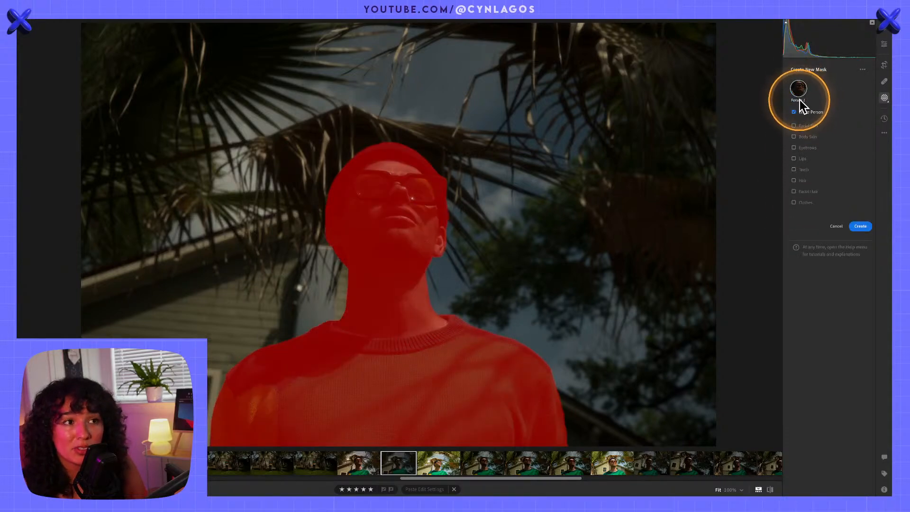
click(862, 70)
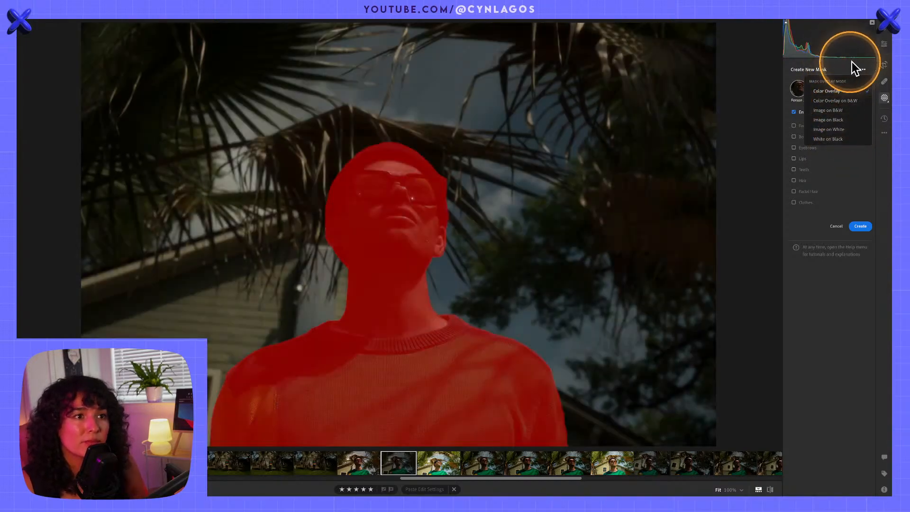
click(859, 68)
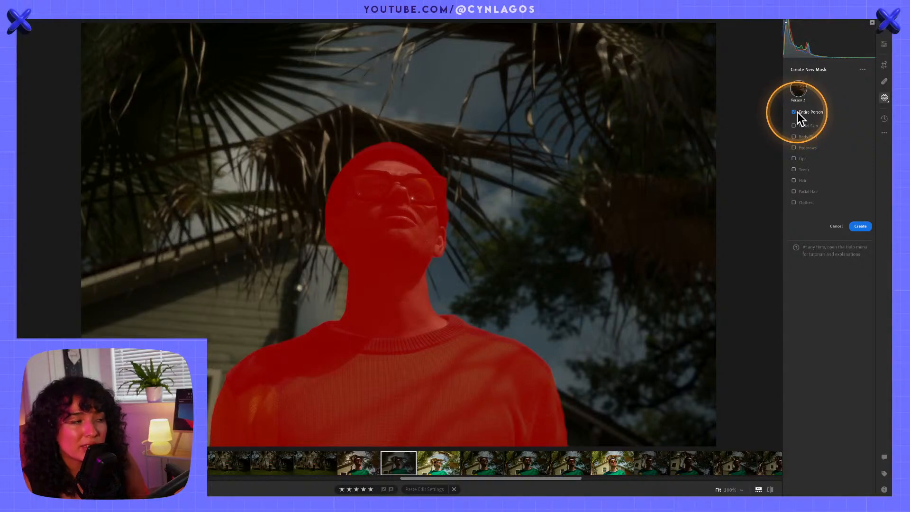
click(860, 227)
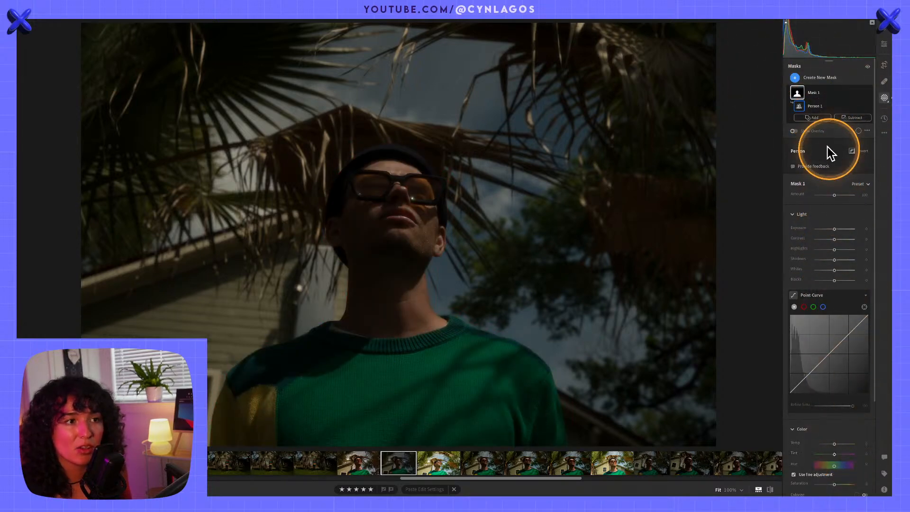
Collapse the mask's Light, Color and Effects sections and preview the mask overlay on the person
click(794, 217)
click(796, 234)
click(793, 254)
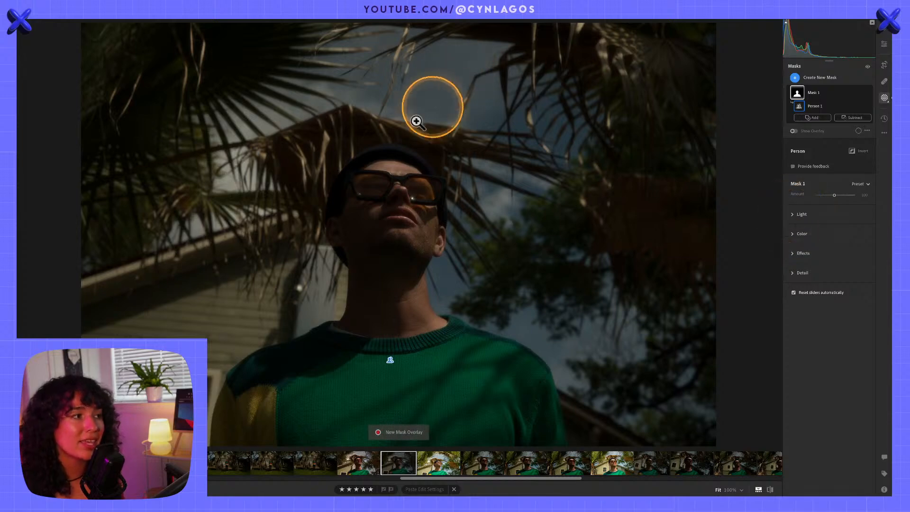
mouse_move(400, 183)
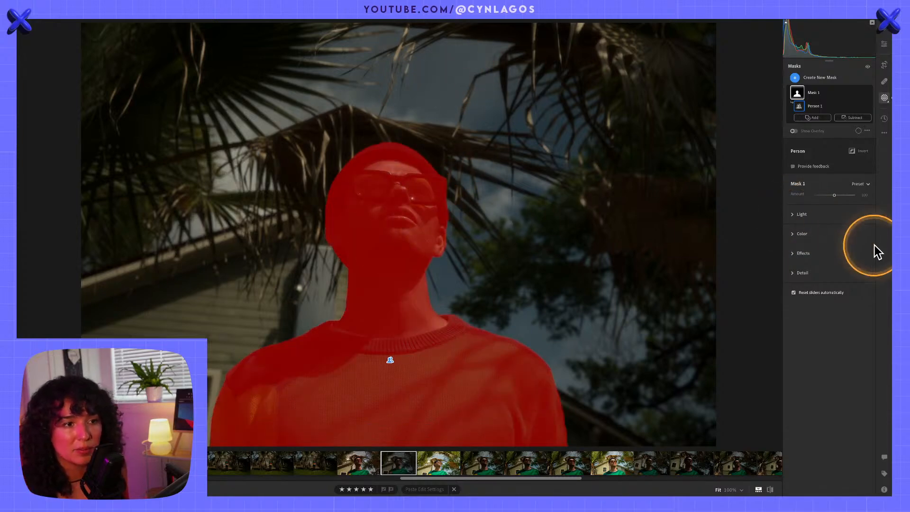
Brighten the masked person by raising the Point Curve with targeted adjustments sampled on the neck and sweater
click(799, 214)
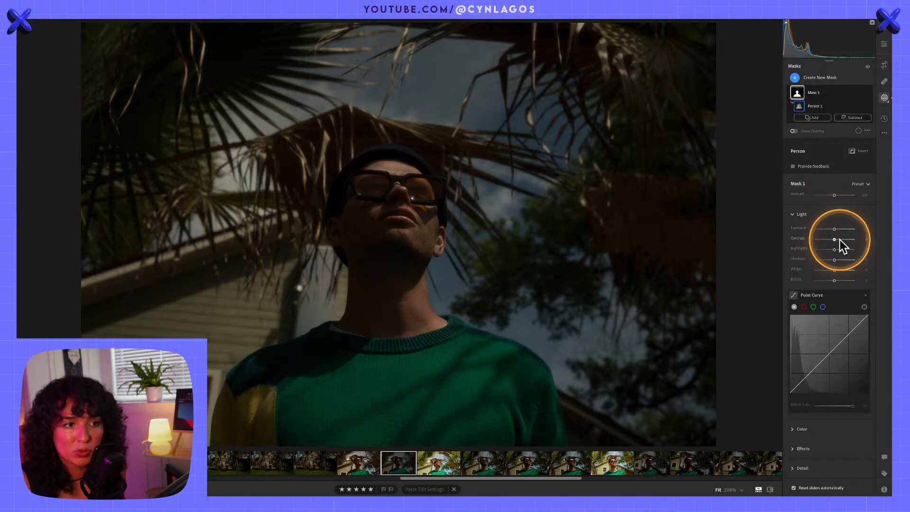
click(866, 307)
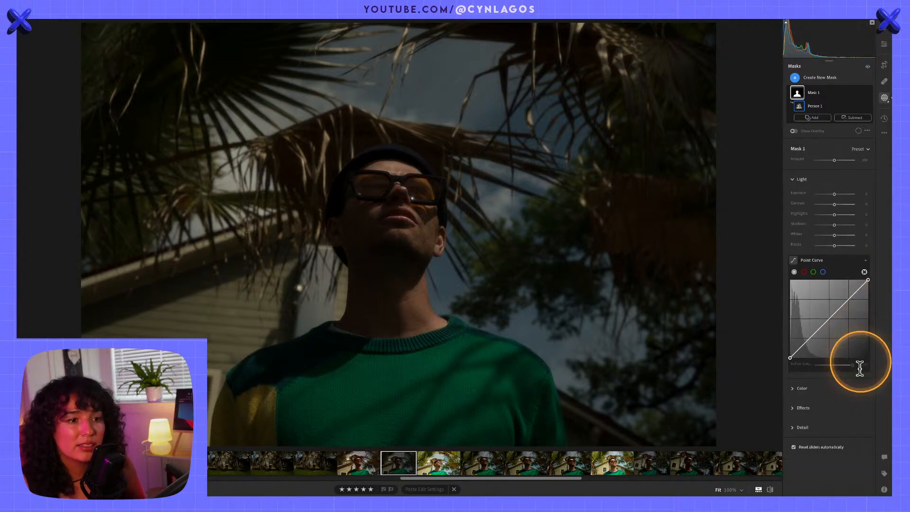
drag(417, 303, 454, 316)
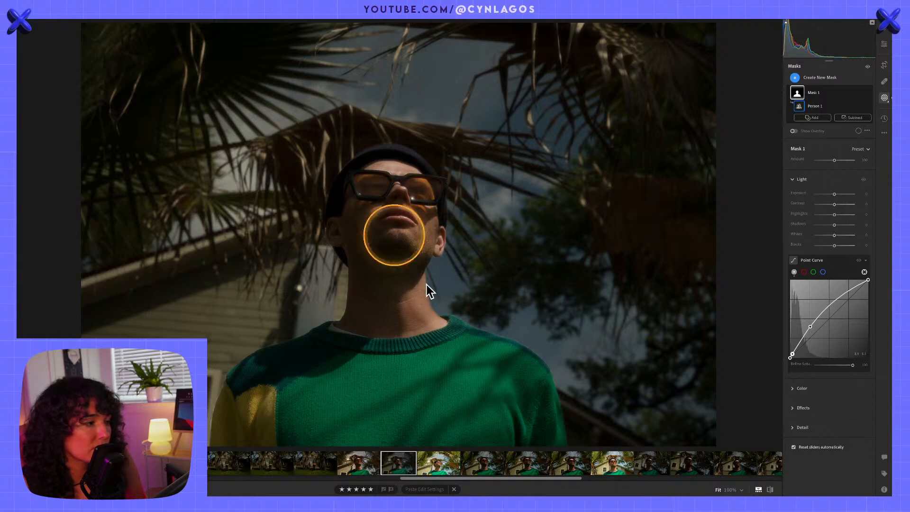
drag(418, 333, 366, 308)
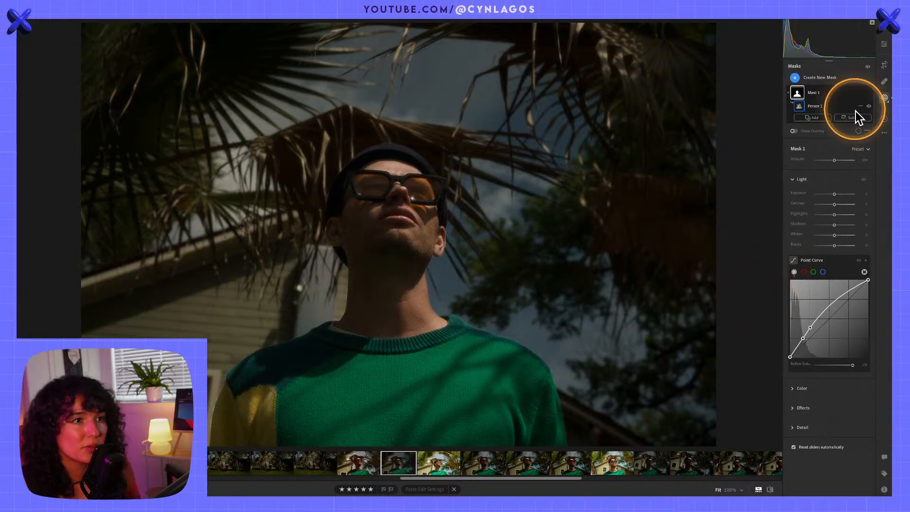
Duplicate and invert the person mask and brighten the background with targeted Point Curve adjustments on the sky, trees and house
click(860, 92)
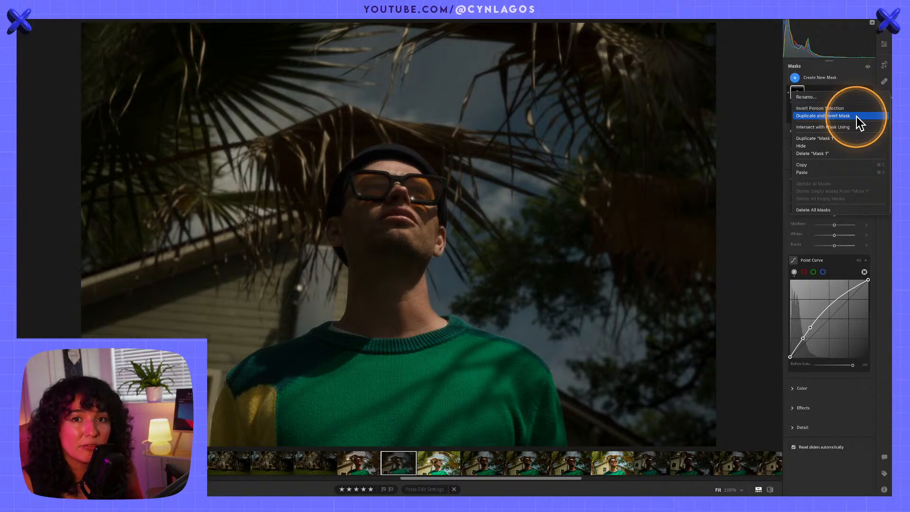
click(857, 116)
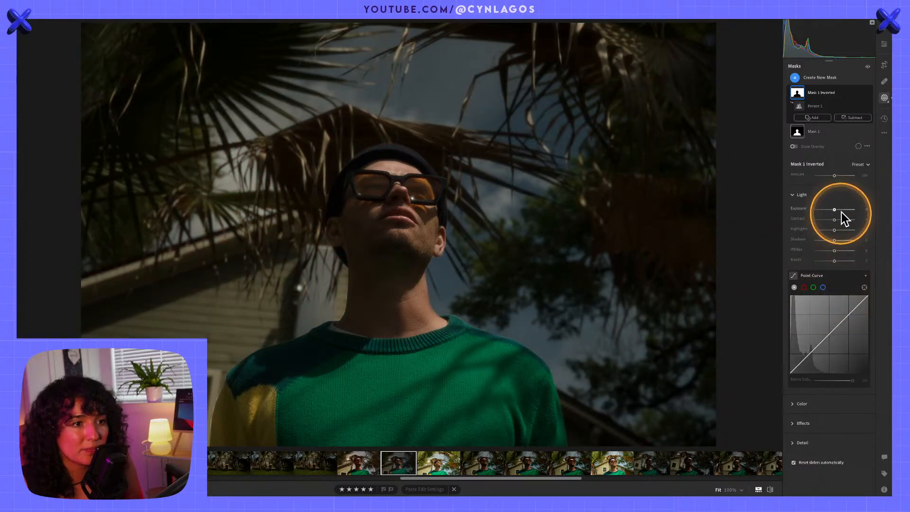
click(864, 287)
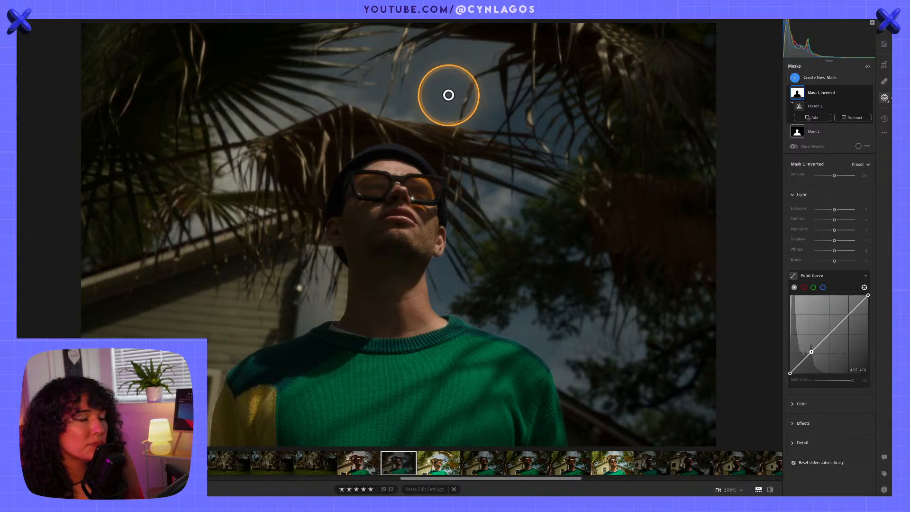
drag(447, 92, 489, 88)
mouse_move(522, 327)
mouse_down()
mouse_move(545, 328)
mouse_move(524, 328)
mouse_up()
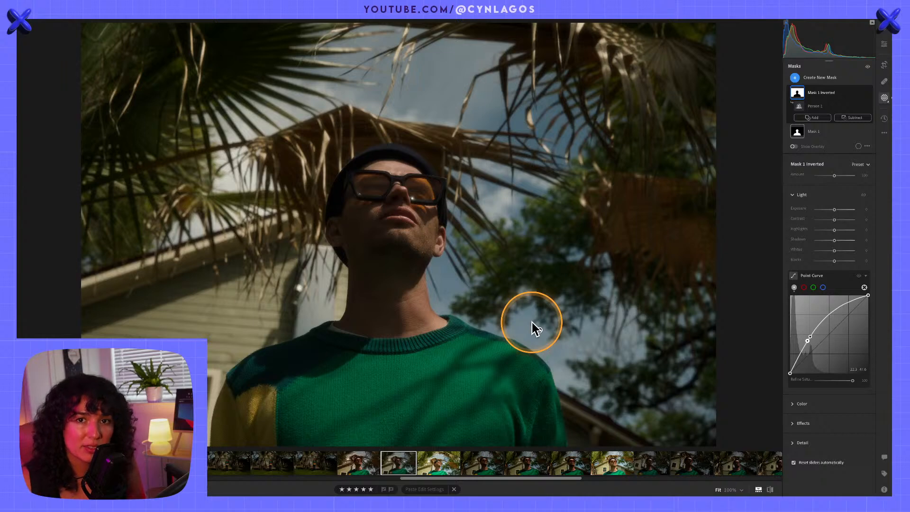
drag(592, 336, 602, 336)
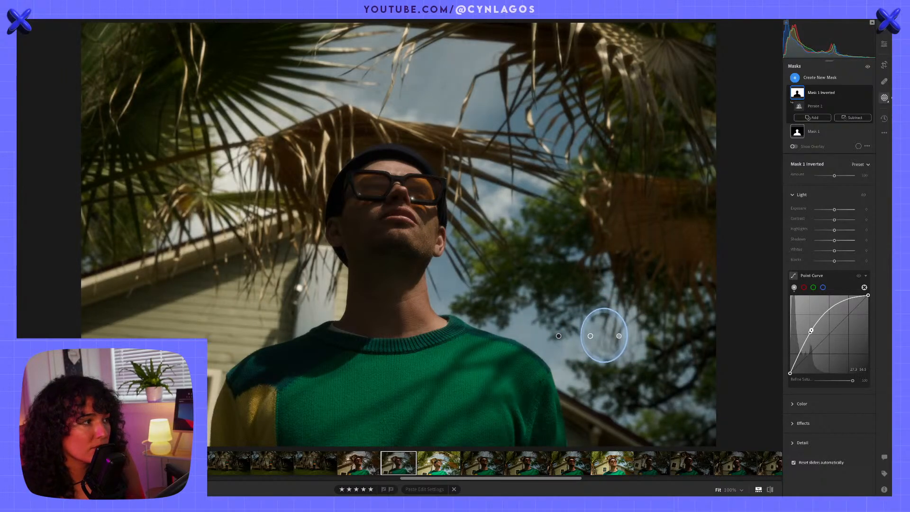
drag(226, 278, 252, 280)
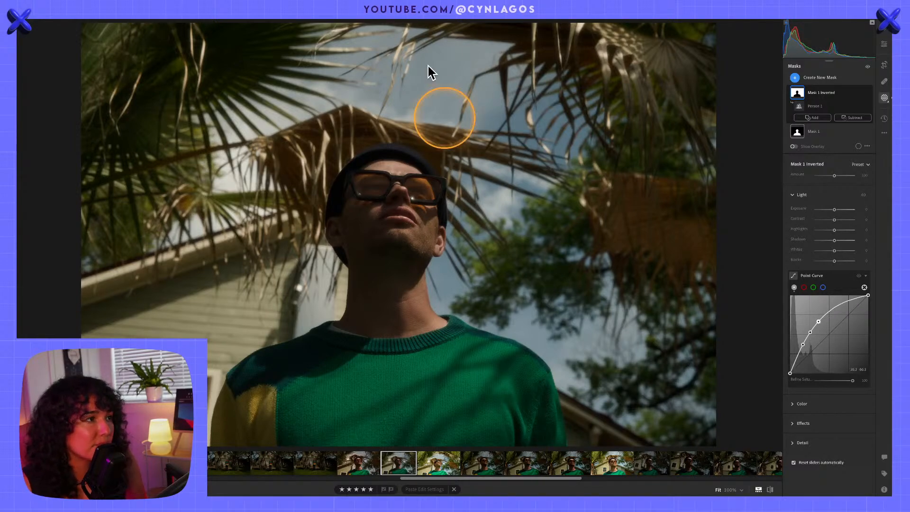
Push the background's Point Curve further from the sky and undo the last overly strong brightening
mouse_move(460, 89)
mouse_down()
mouse_move(473, 89)
mouse_move(449, 84)
mouse_move(462, 84)
mouse_up()
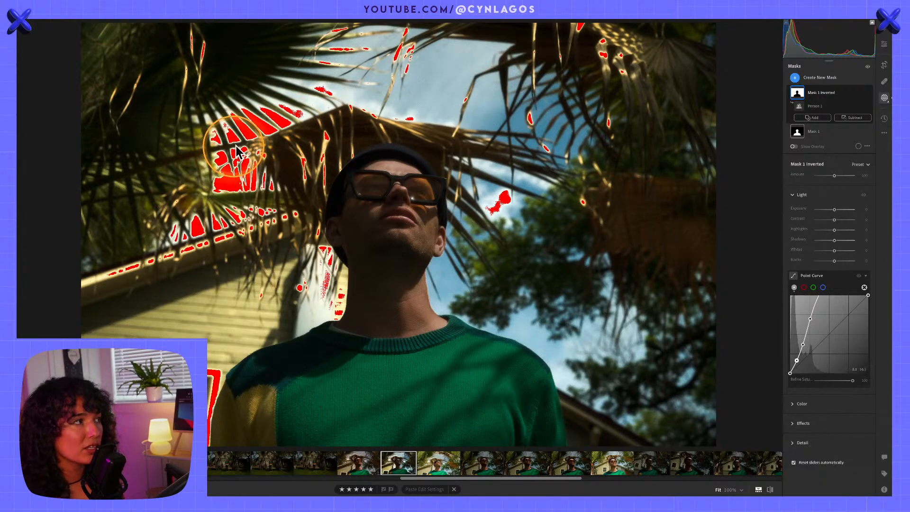
key(ctrl+z)
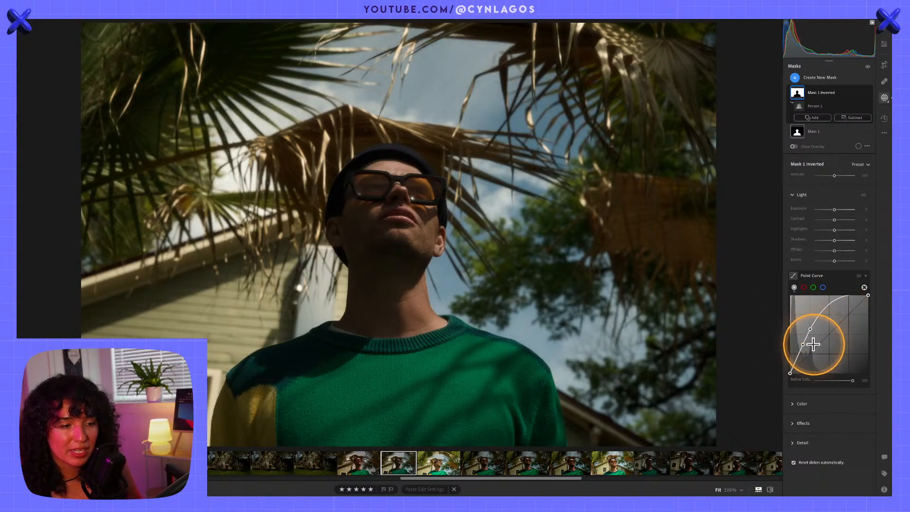
key(alt)
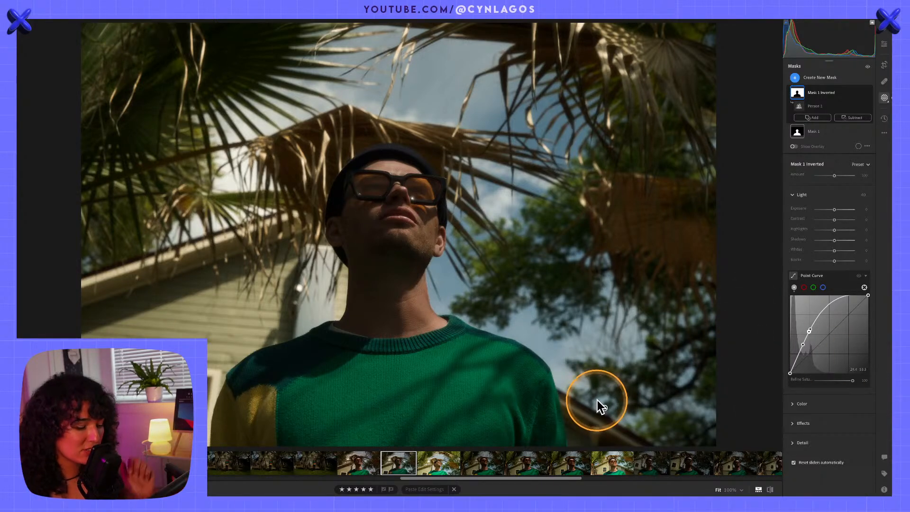
Compare the masked edit with the original photo
key(backslash)
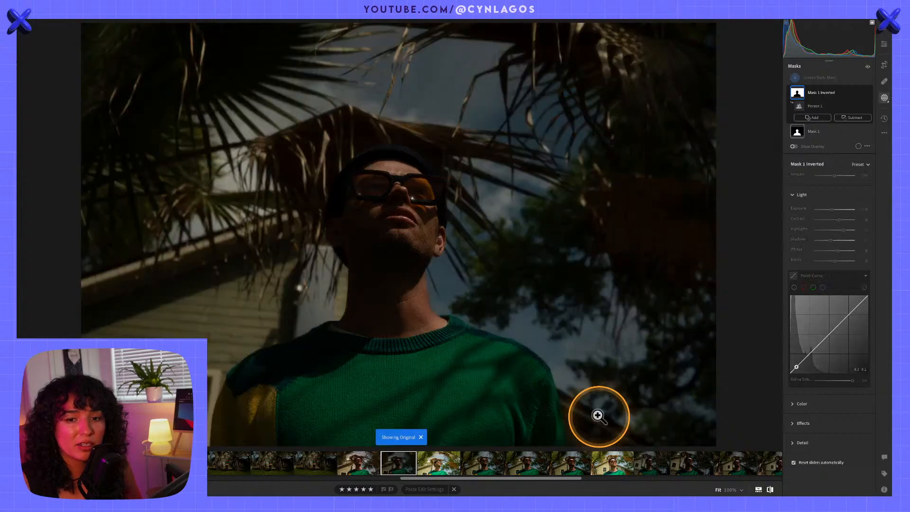
key(backslash)
key(backslash)
key(backslash)
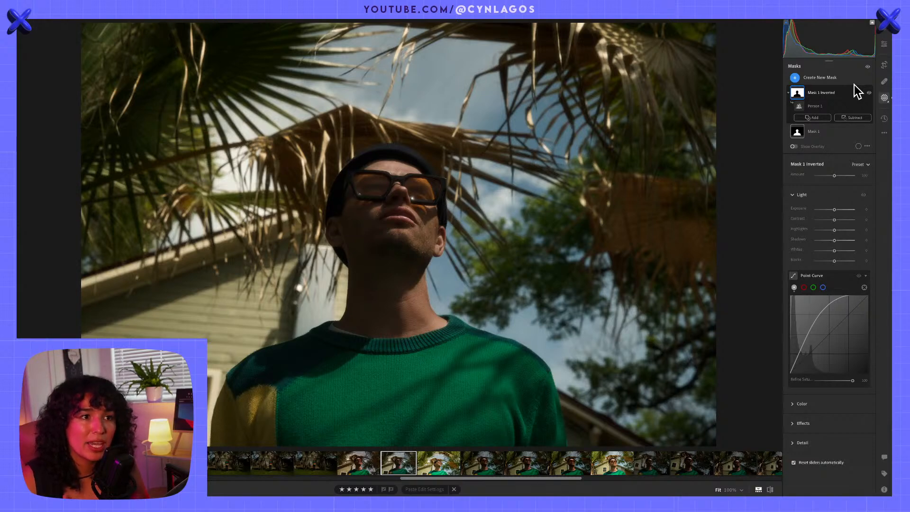
Return to the global edit controls and expand Point Color in the Color section, collapsing Light, Color Mixer and Color Grading
click(795, 195)
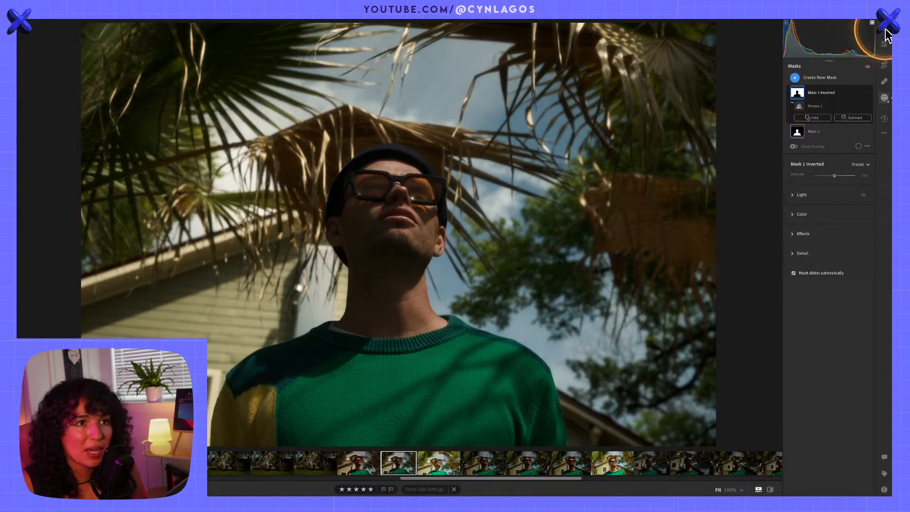
click(885, 45)
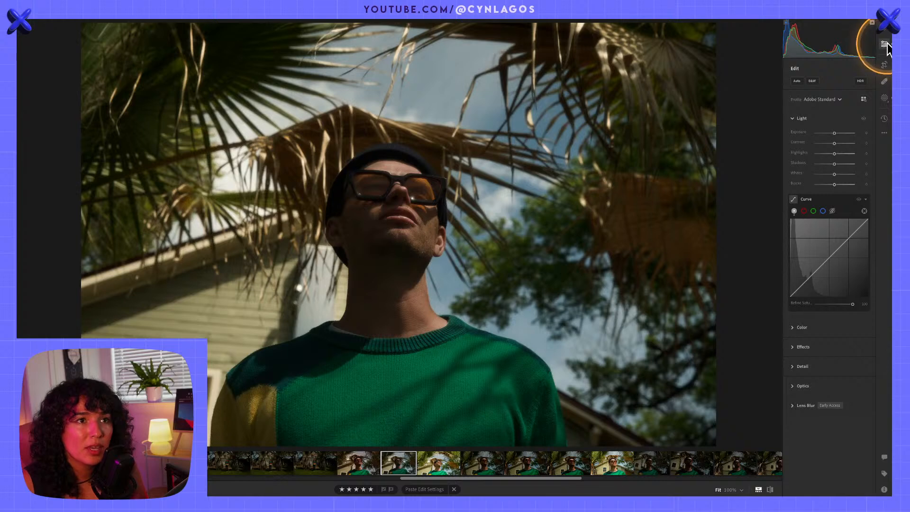
click(794, 119)
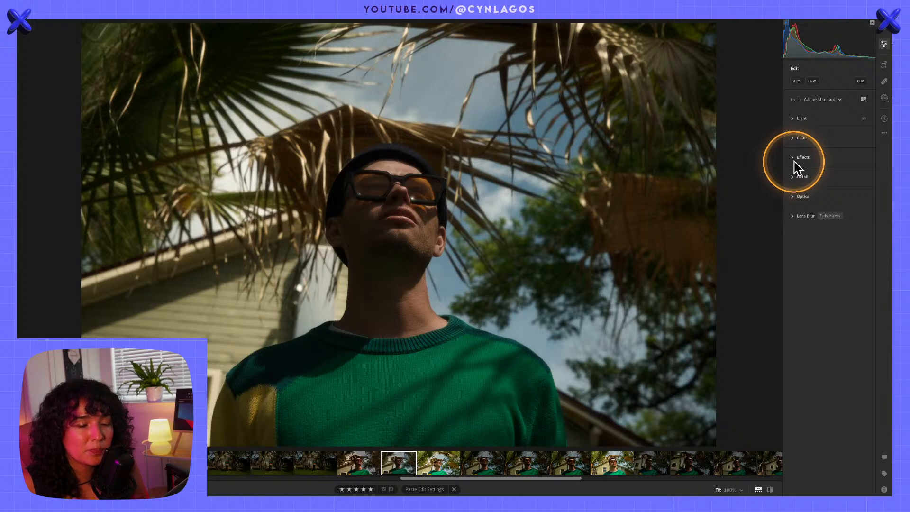
click(798, 139)
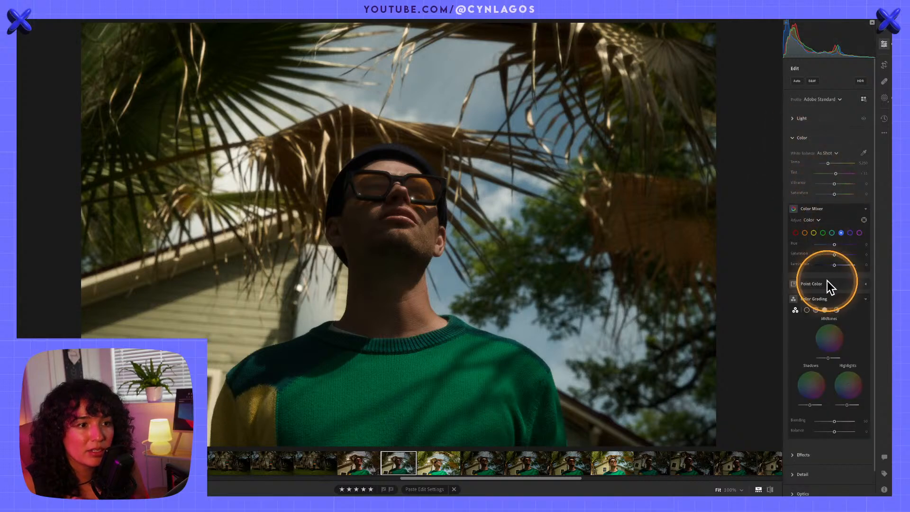
click(866, 300)
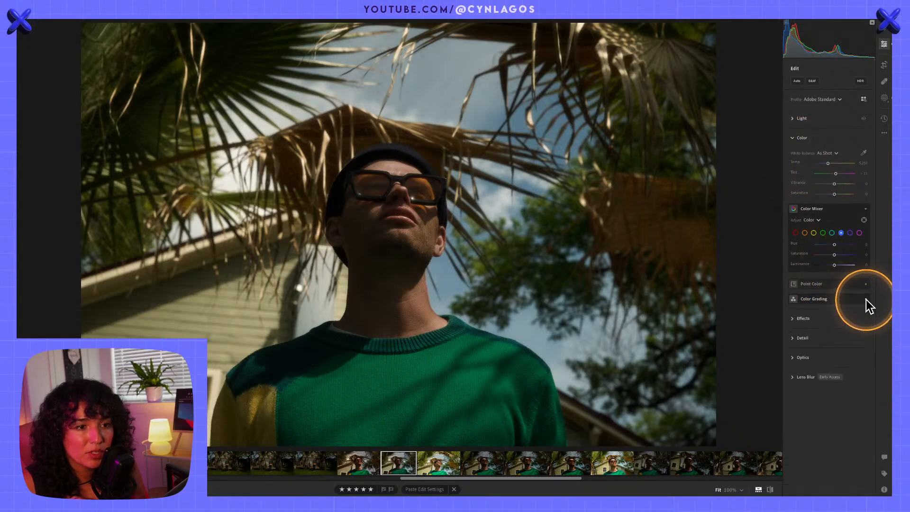
click(867, 209)
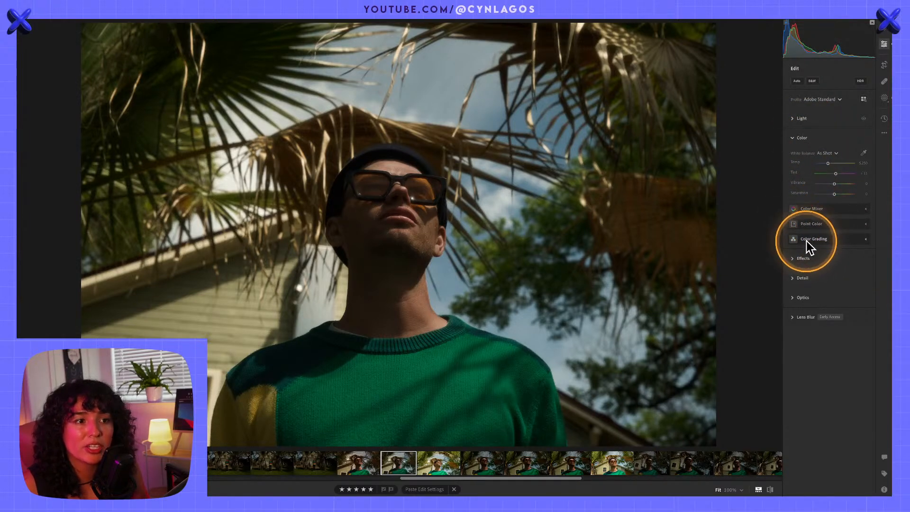
click(865, 223)
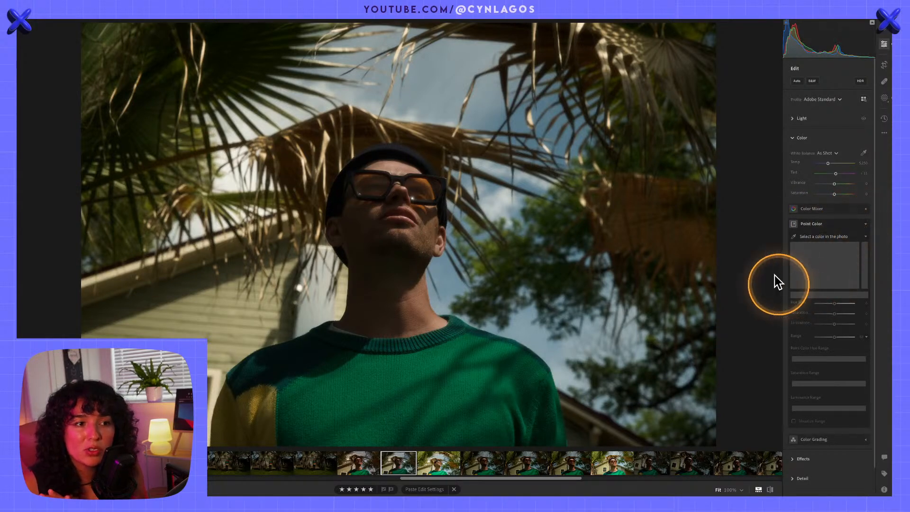
Sample the dark green of the sweater's collar as a Point Color swatch
click(793, 236)
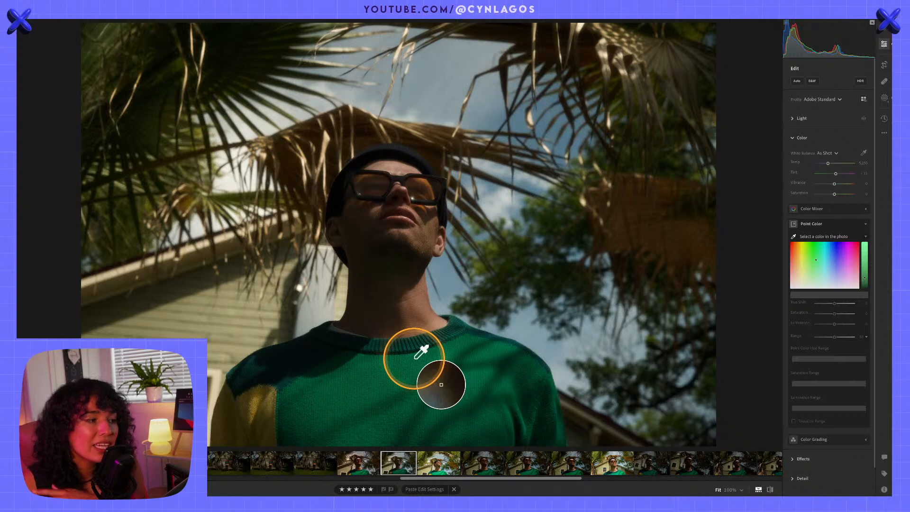
click(415, 347)
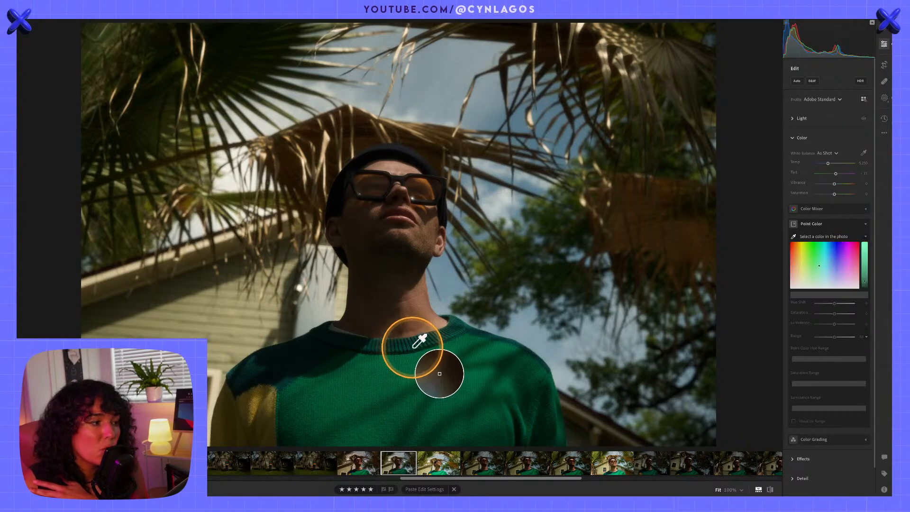
click(414, 346)
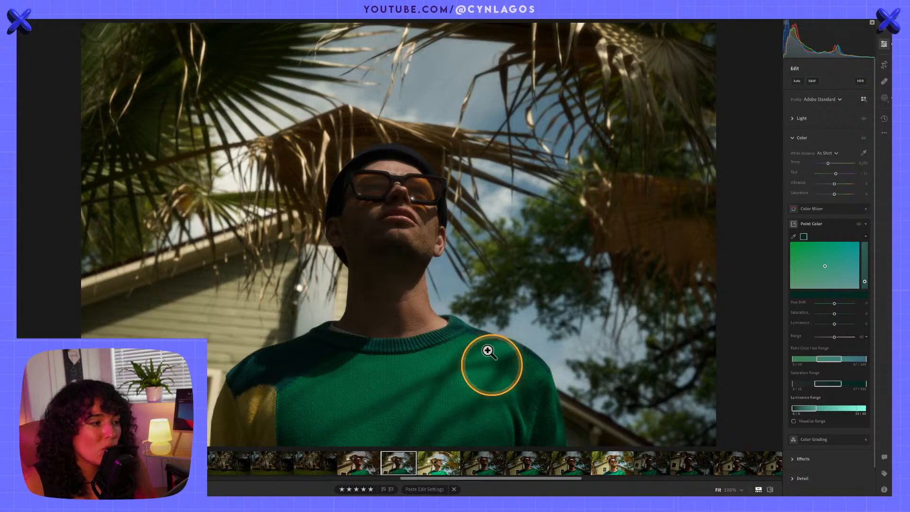
Examine the green tones in the sweater's lit and shaded areas up close, and return to the full photo
click(419, 360)
drag(419, 361, 548, 151)
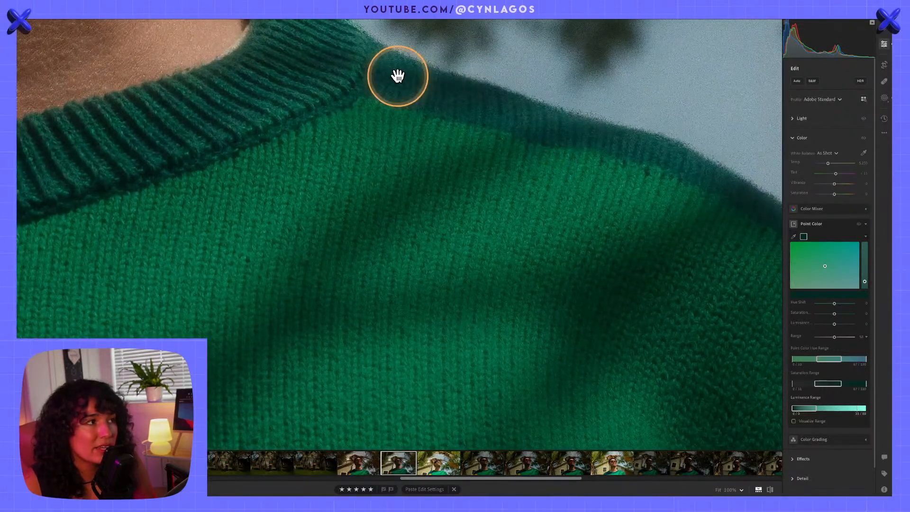
key(alt)
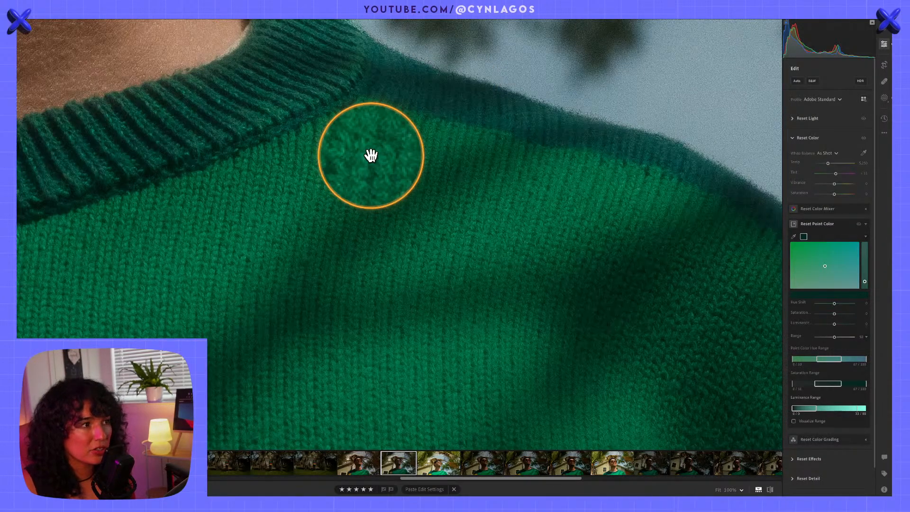
drag(218, 233, 727, 217)
drag(270, 258, 658, 102)
drag(365, 338, 524, 203)
key(alt)
drag(306, 118, 356, 220)
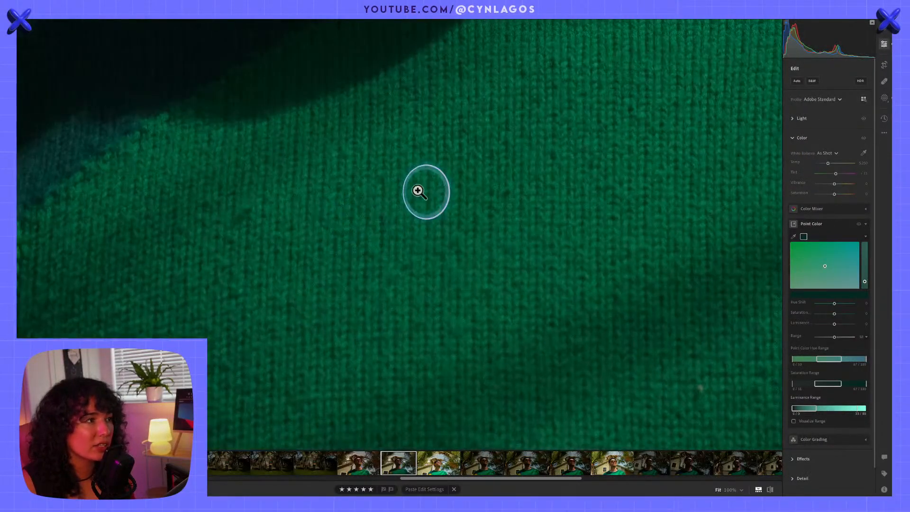
click(420, 192)
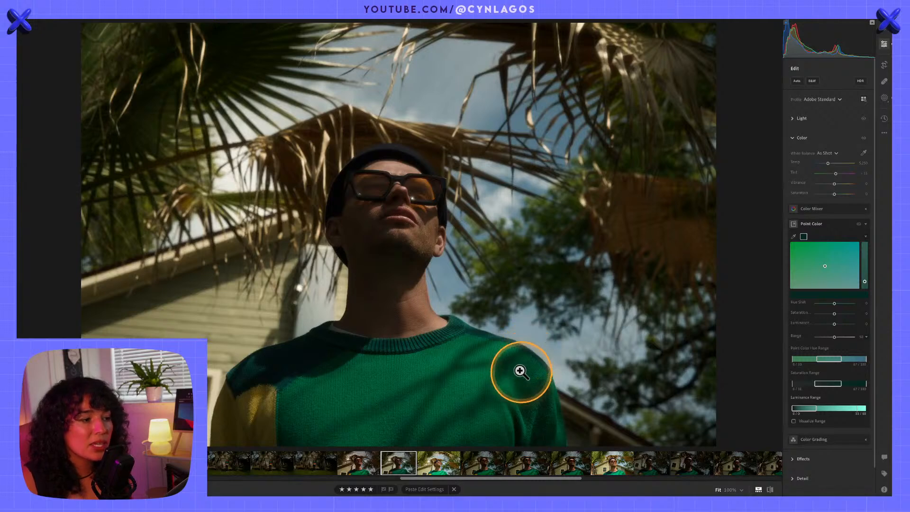
Sample the brighter green on the sweater's chest as a second Point Color swatch
click(793, 236)
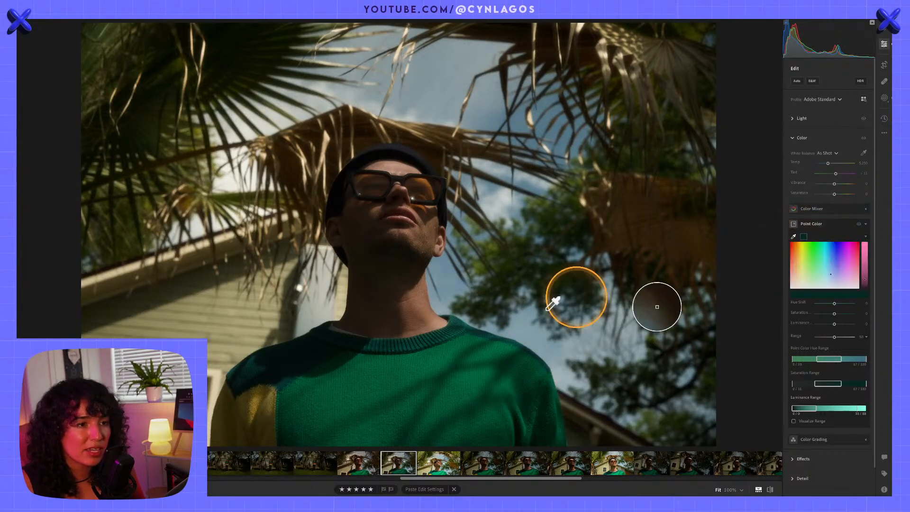
click(458, 376)
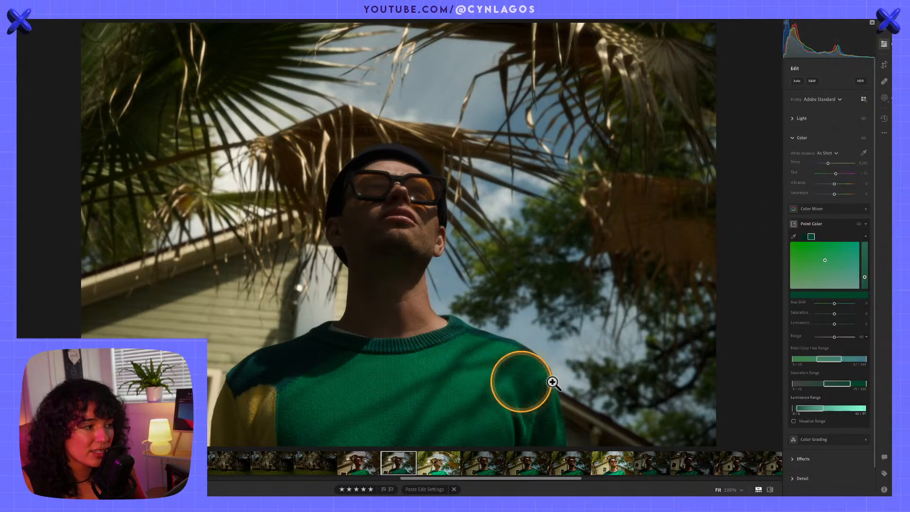
key(alt)
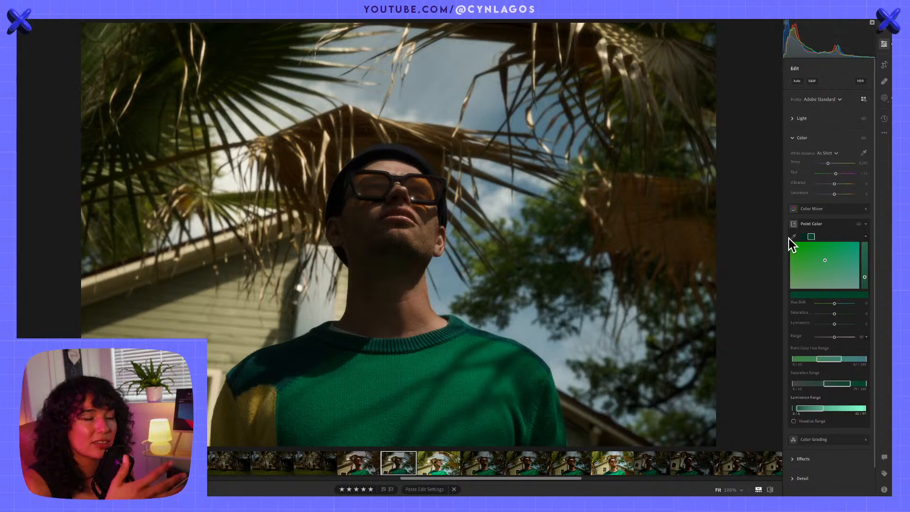
click(793, 236)
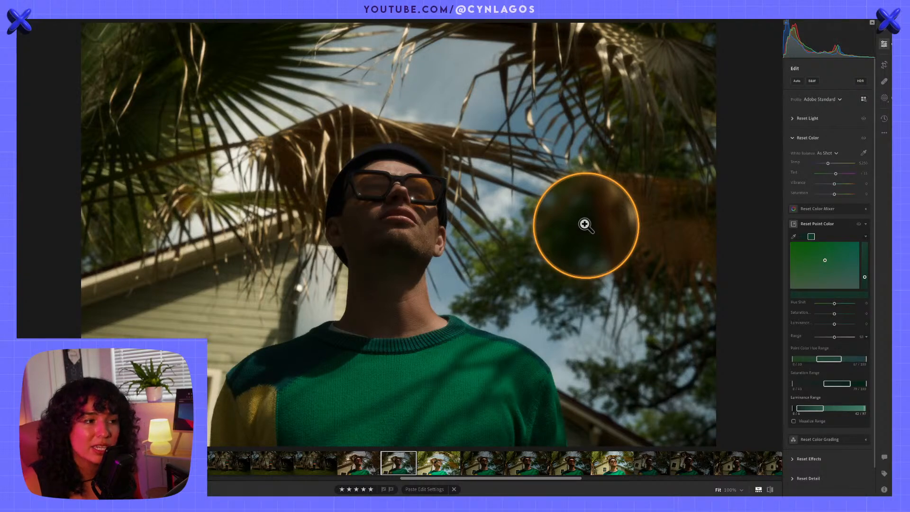
Shift the sweater's chest green slightly toward yellow-green in Point Color and raise its saturation to +24
click(586, 225)
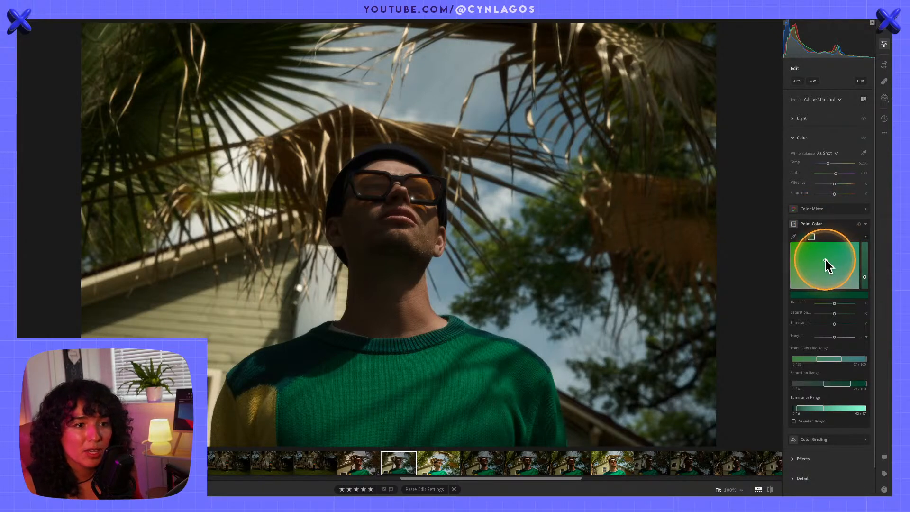
key(alt)
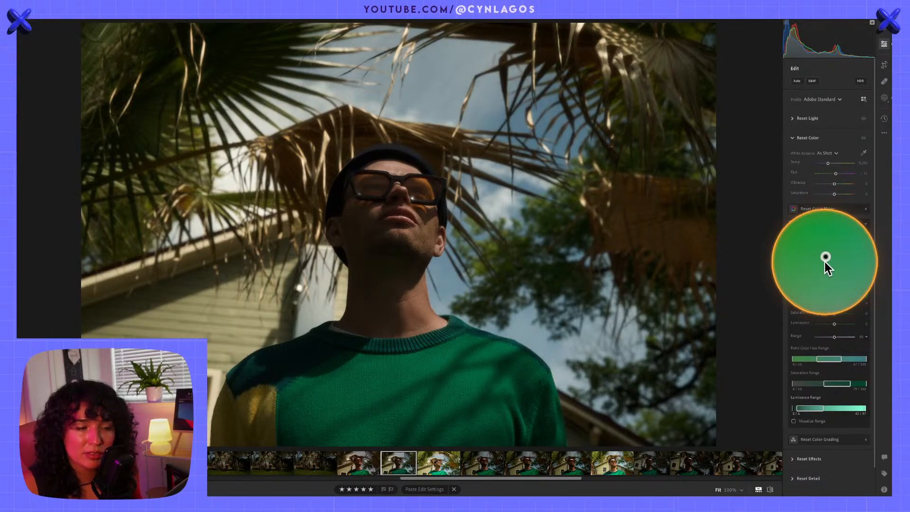
drag(826, 260, 843, 260)
drag(844, 247, 823, 256)
scroll(815, 400, down, 1)
key(alt)
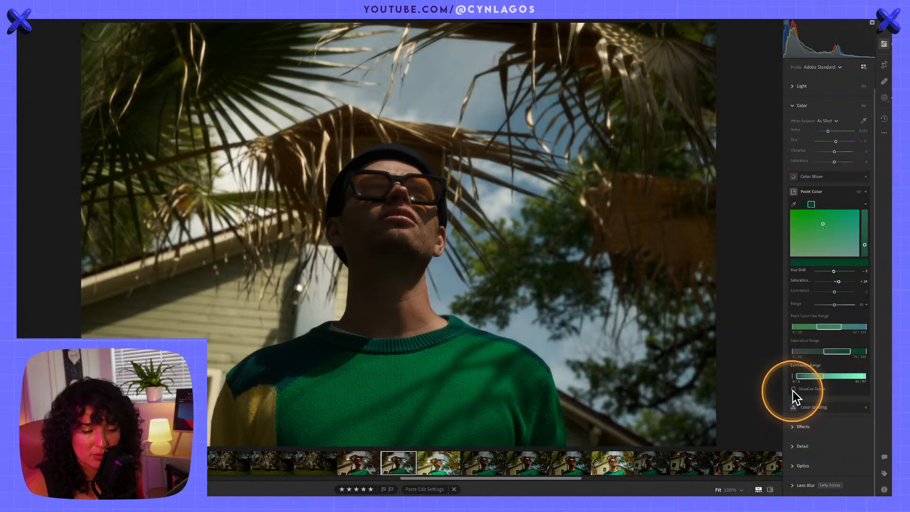
Turn on Visualize Range for the sweater green and examine which areas it covers, with the side panels hidden
click(794, 389)
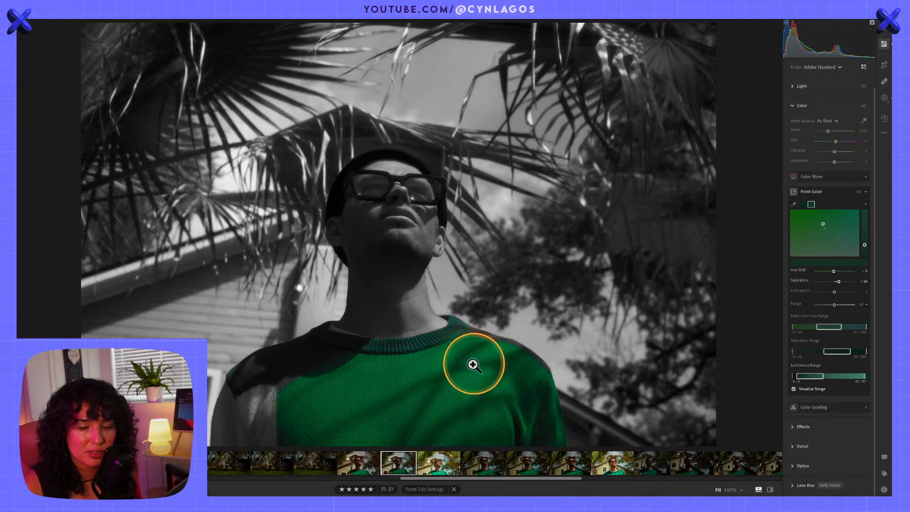
key(shift+Tab)
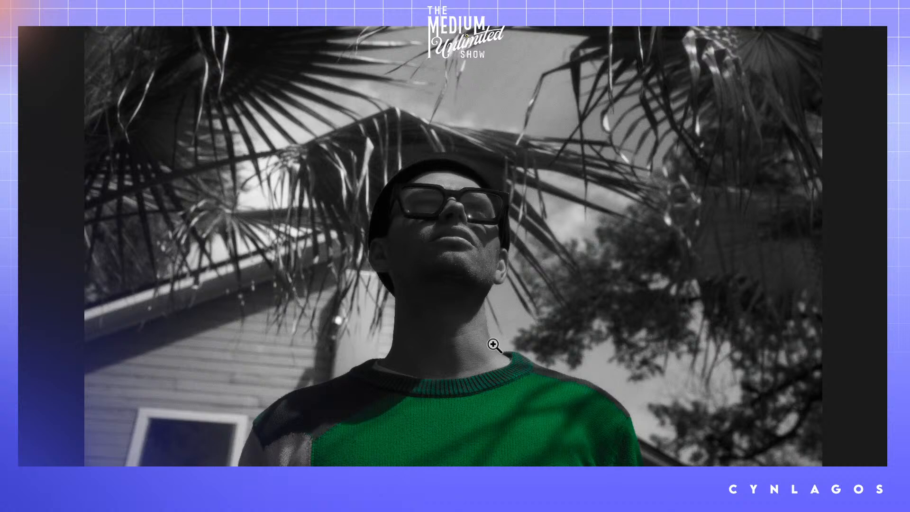
click(567, 377)
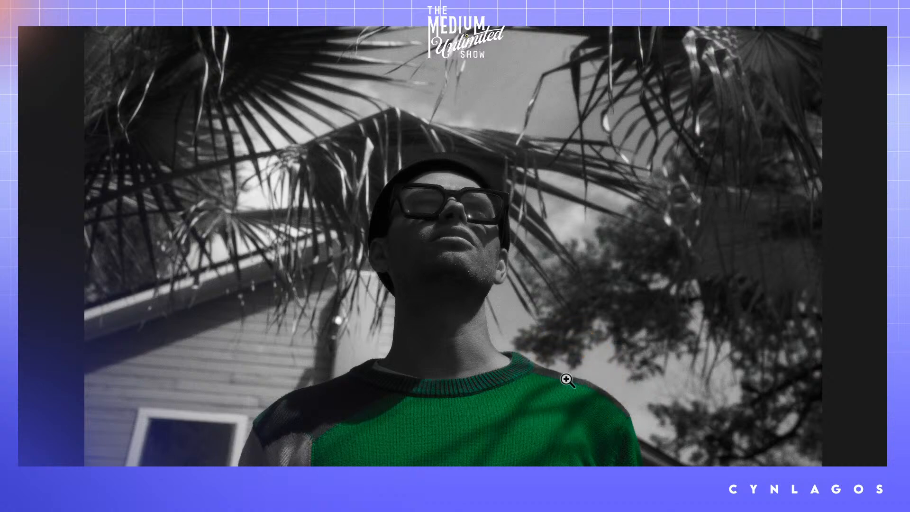
key(f)
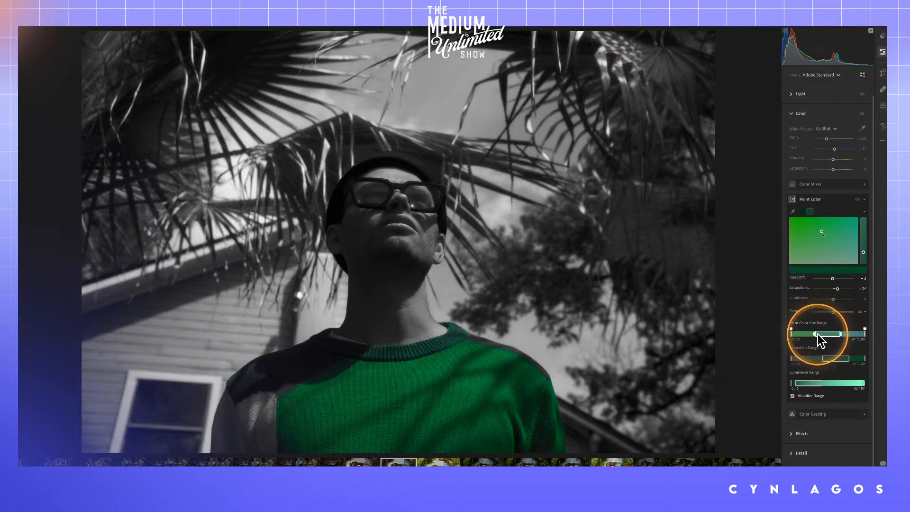
Shift the sweater swatch's Saturation Range to its most saturated end
key(alt)
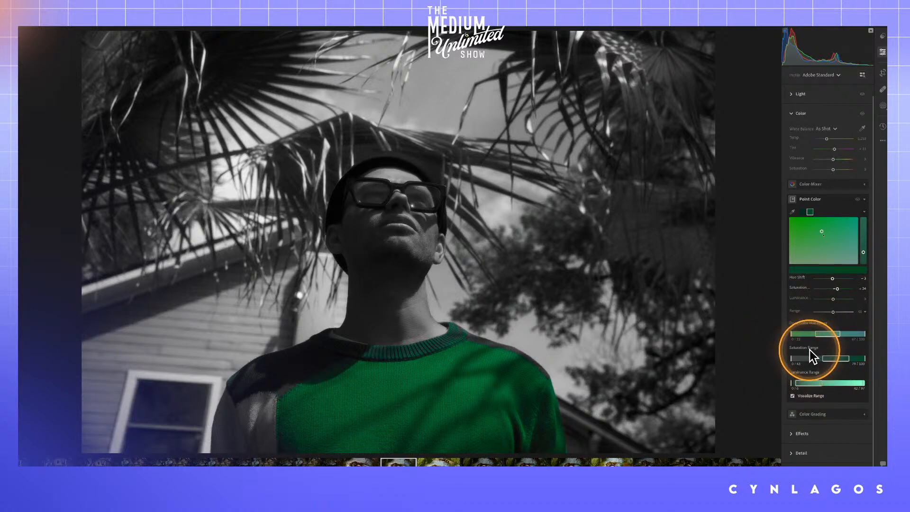
key(alt)
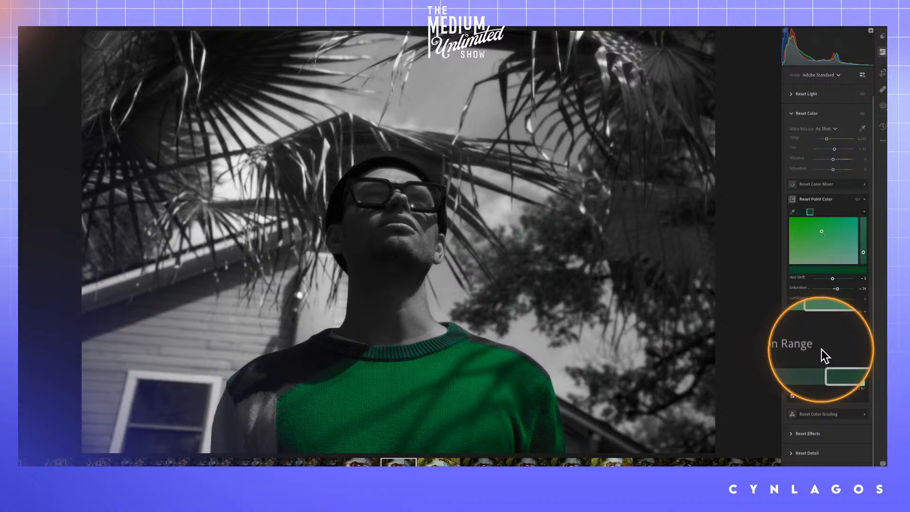
key(alt)
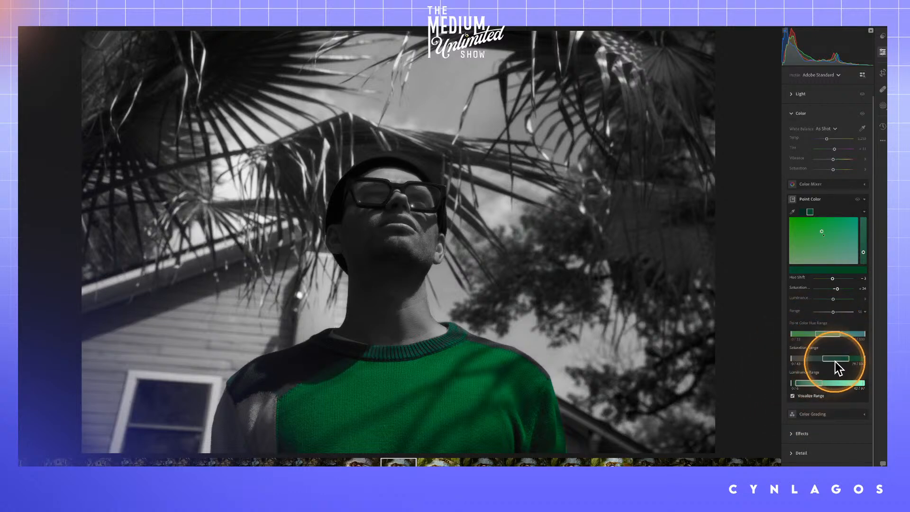
drag(837, 366, 855, 365)
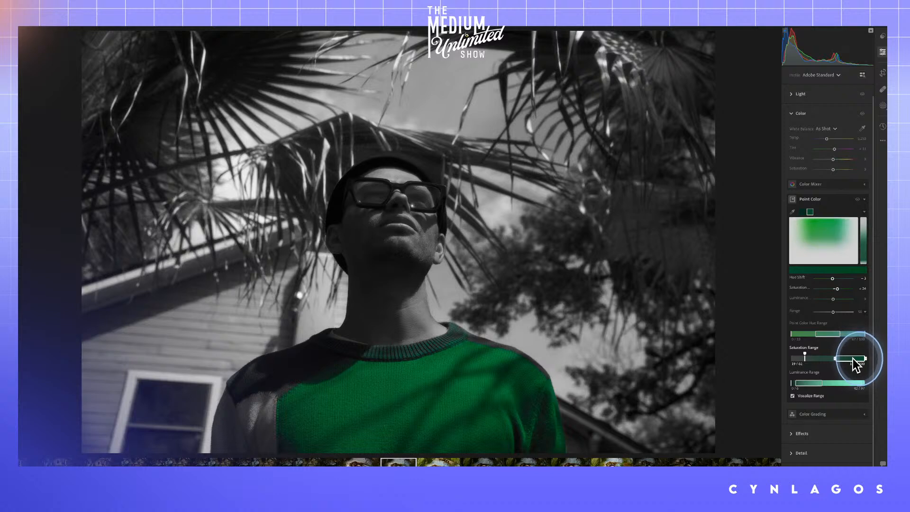
Try to shift the sweater swatch's Hue Range to its blue-green end, and undo the Hue Range changes
drag(824, 334, 866, 336)
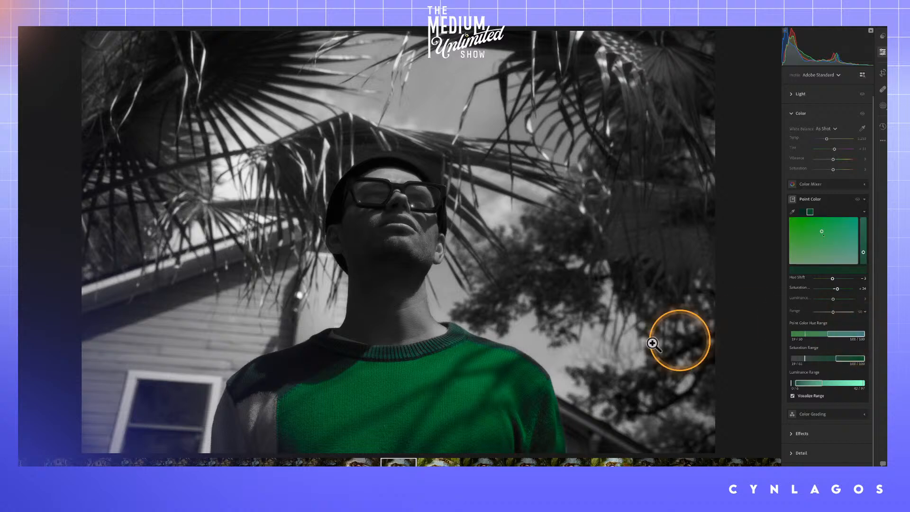
key(alt)
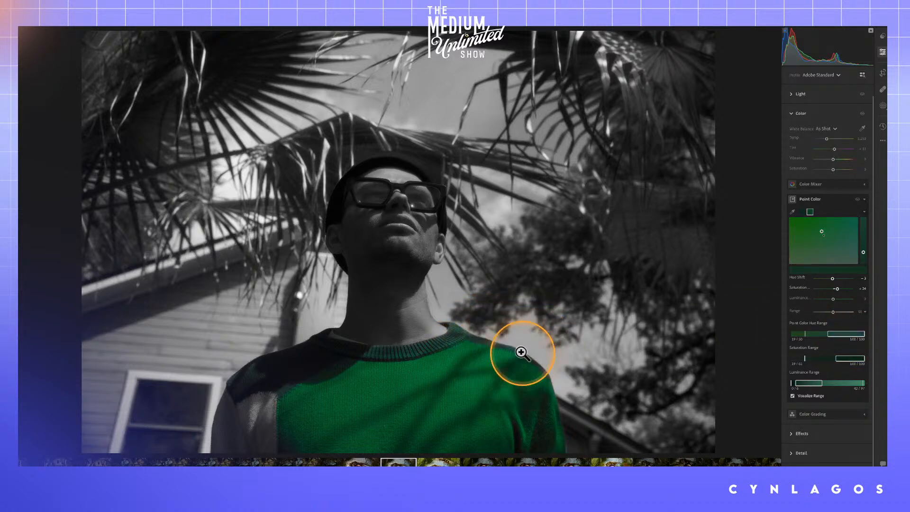
drag(846, 334, 828, 334)
key(ctrl+z)
key(ctrl+z)
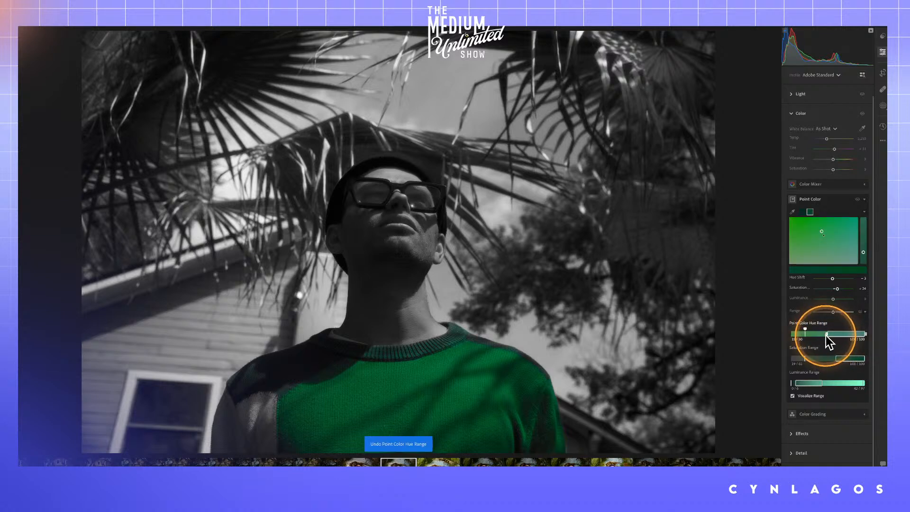
Narrow the sweater swatch's Hue Range by raising its lower bound on the green side
alt+click(817, 333)
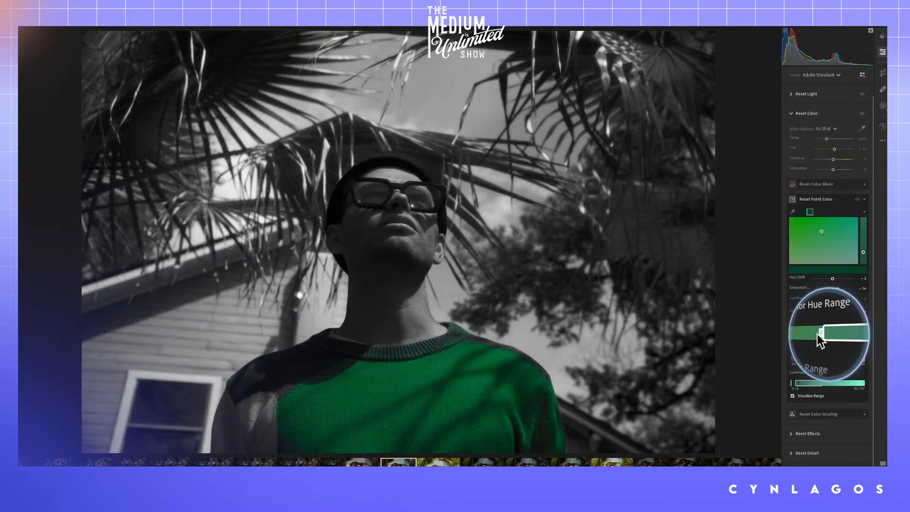
drag(815, 333, 831, 340)
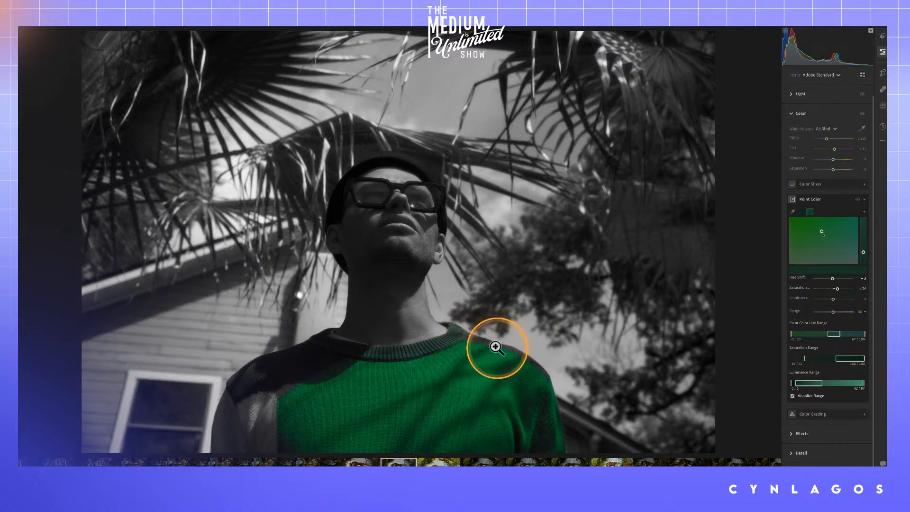
key(alt)
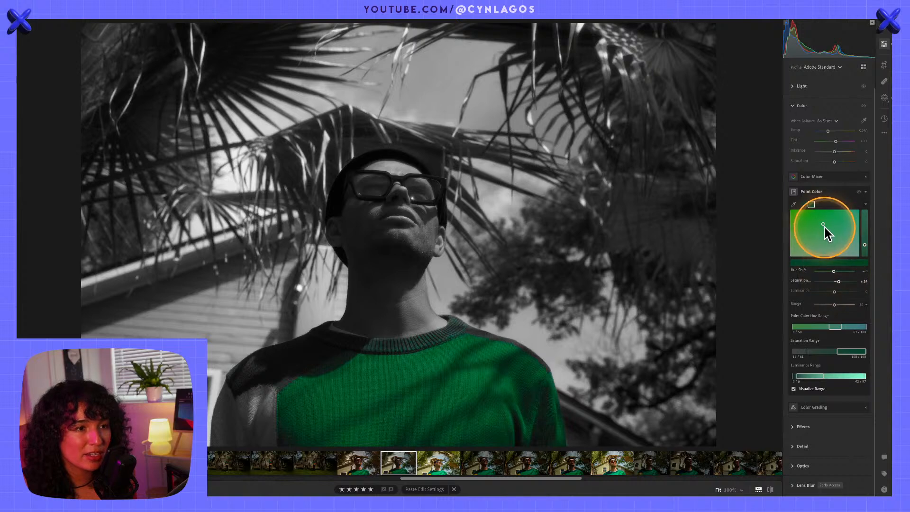
Try shifting the sweater's green toward teal in the Point Color field
drag(823, 224, 849, 206)
key(alt)
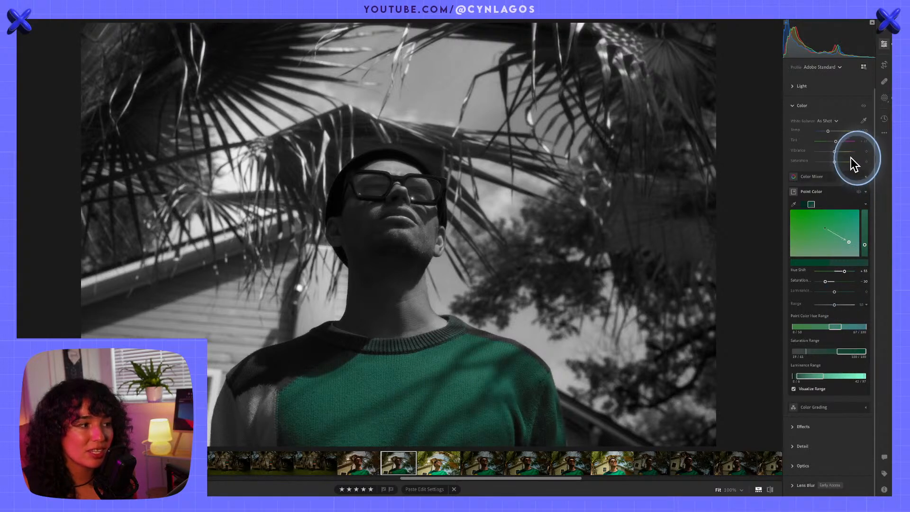
drag(846, 248, 866, 229)
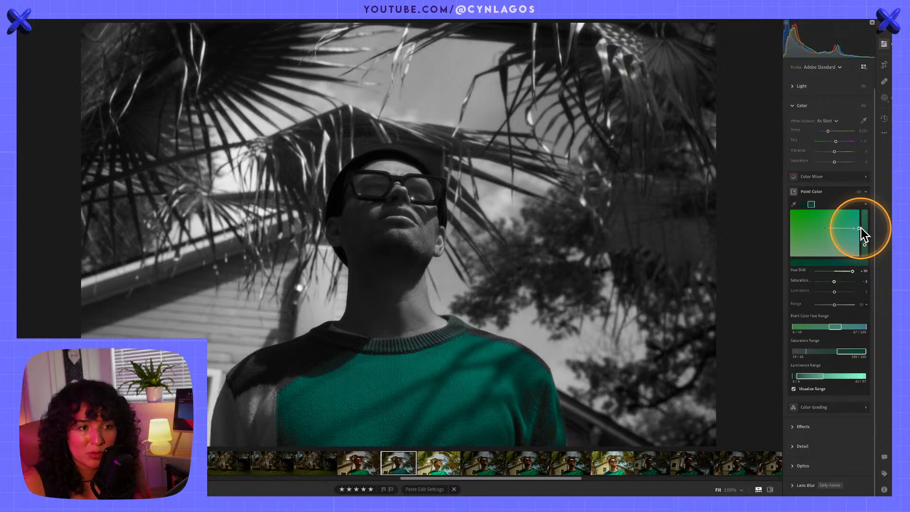
Set the sweater green's Luminance to +100 and Saturation to +11, shift its hue slightly toward yellow-green, and turn off Visualize Range
drag(860, 229, 872, 214)
drag(856, 242, 822, 226)
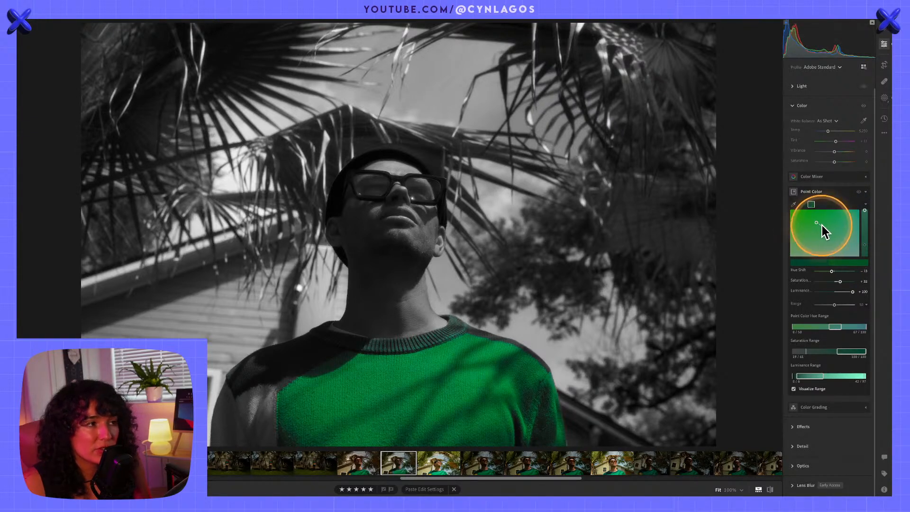
click(794, 389)
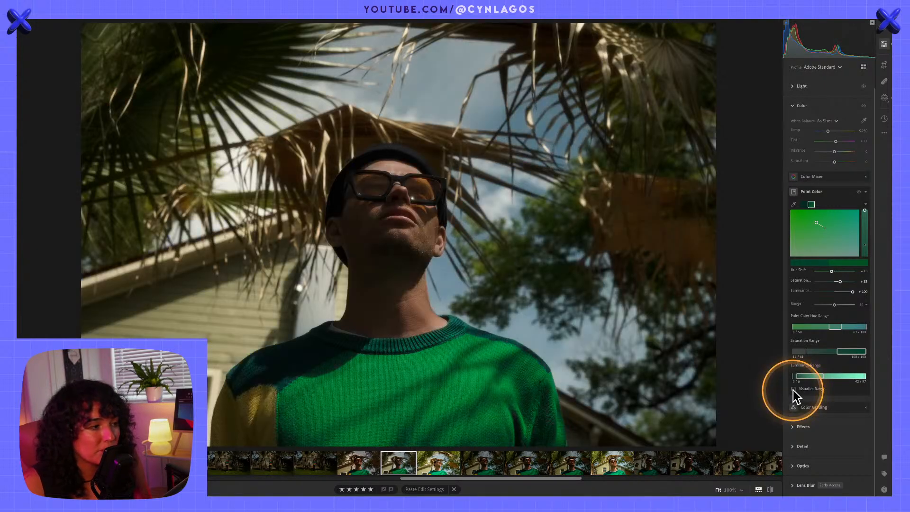
click(794, 389)
click(794, 389)
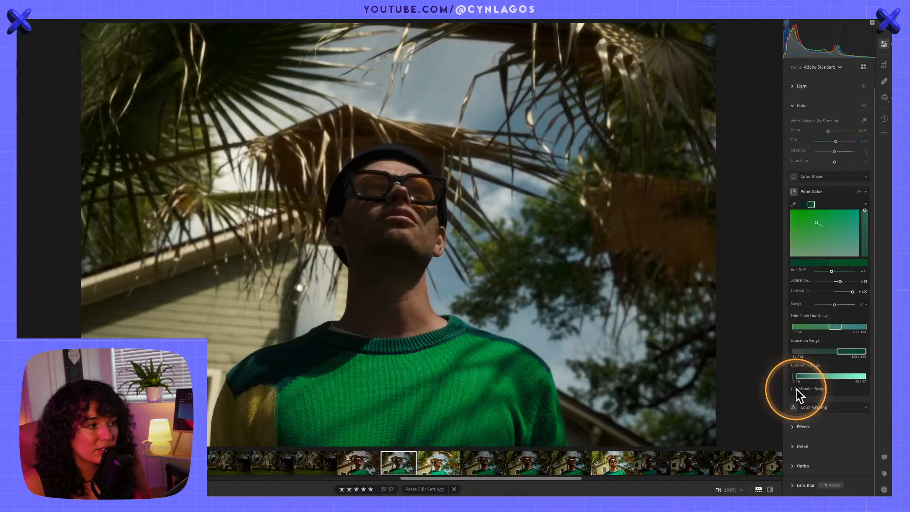
mouse_move(811, 227)
mouse_down()
mouse_move(845, 252)
mouse_move(857, 204)
mouse_move(856, 248)
mouse_move(856, 212)
mouse_move(810, 233)
mouse_move(775, 218)
mouse_move(815, 225)
mouse_up()
Sample the blue sky beside the man's neck as another Point Color swatch, and return to the full photo
click(795, 204)
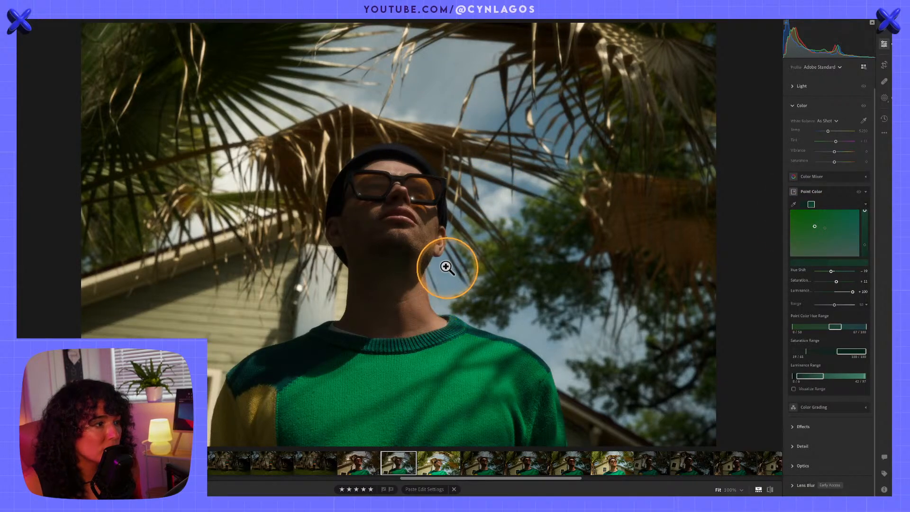
click(464, 275)
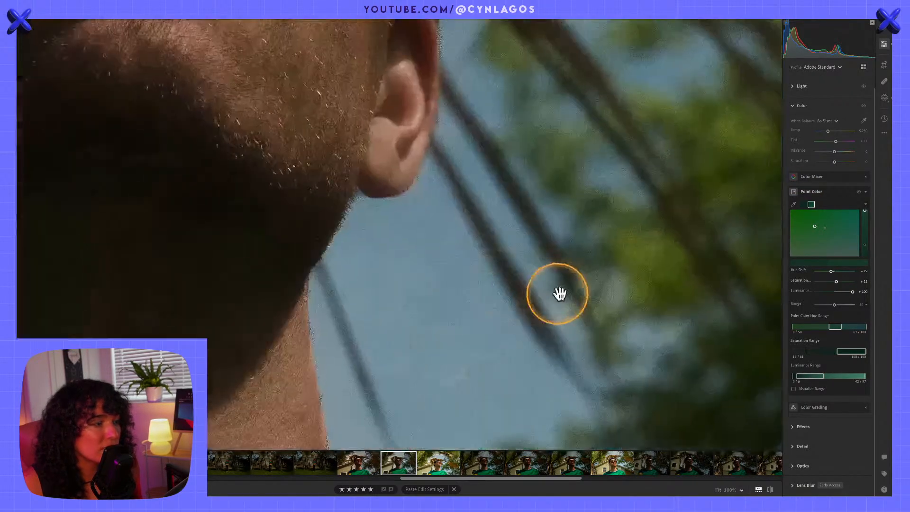
click(794, 204)
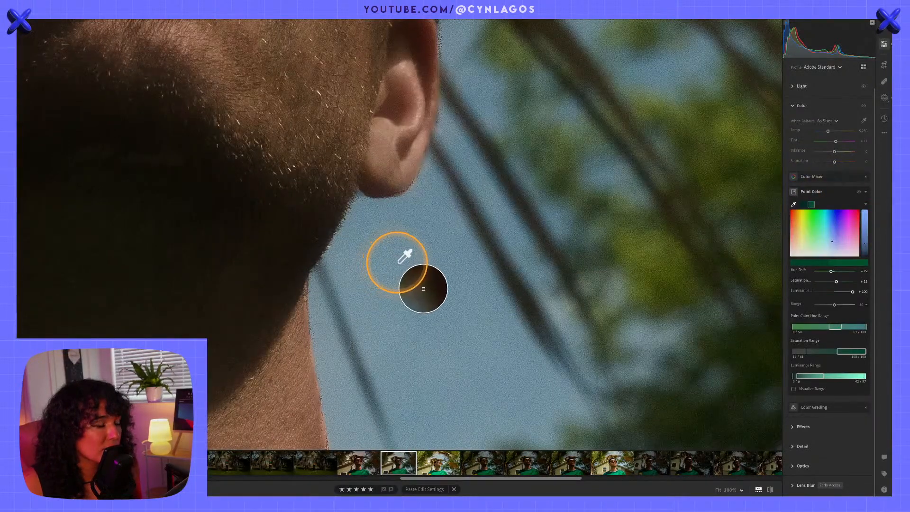
click(396, 262)
click(701, 279)
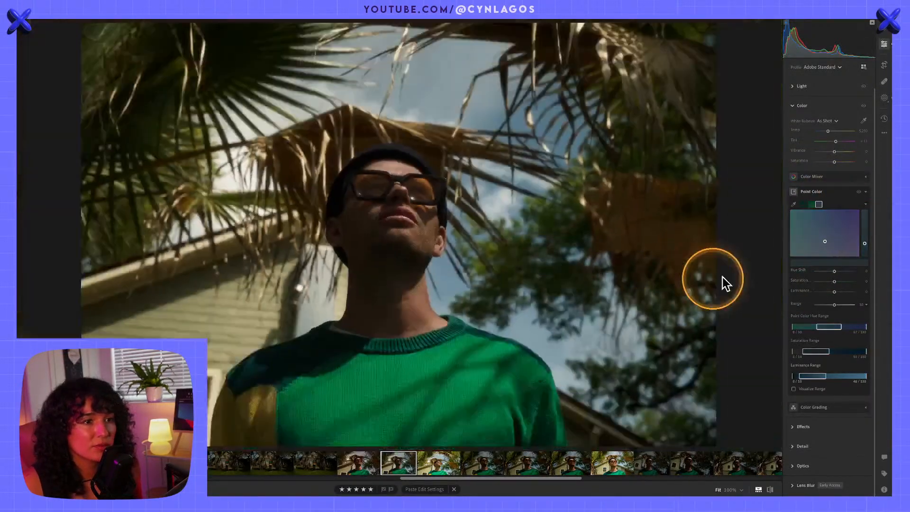
key(alt)
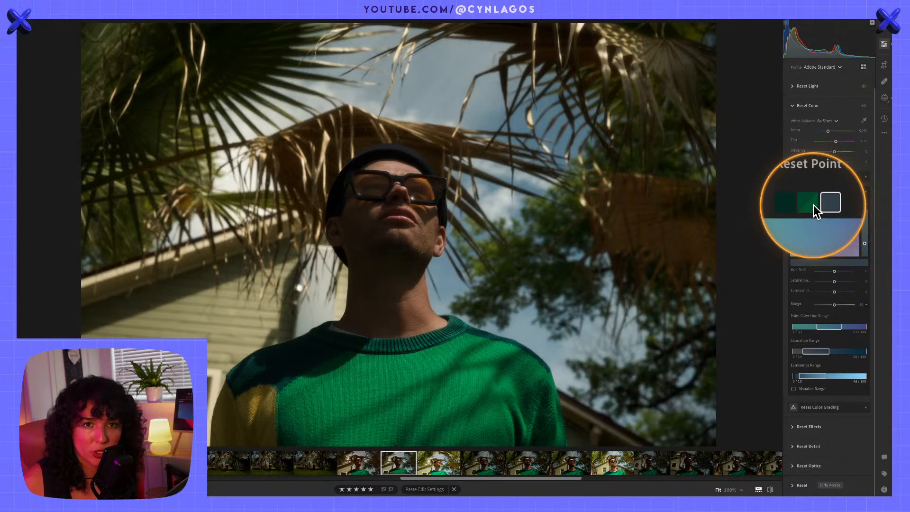
key(alt)
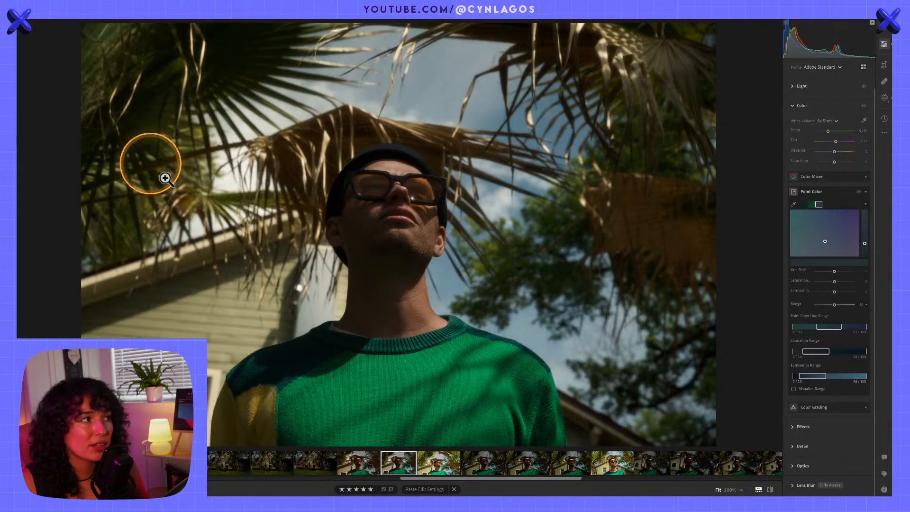
Shift the sky's blue toward teal after trying purple, using Visualize Range as a guide and turning it off at the end
click(794, 389)
key(ctrl+alt)
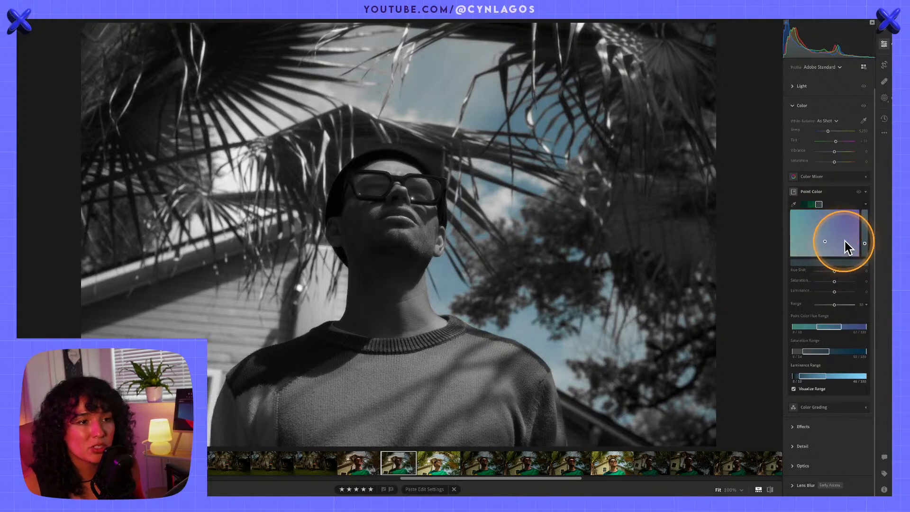
drag(826, 245, 863, 242)
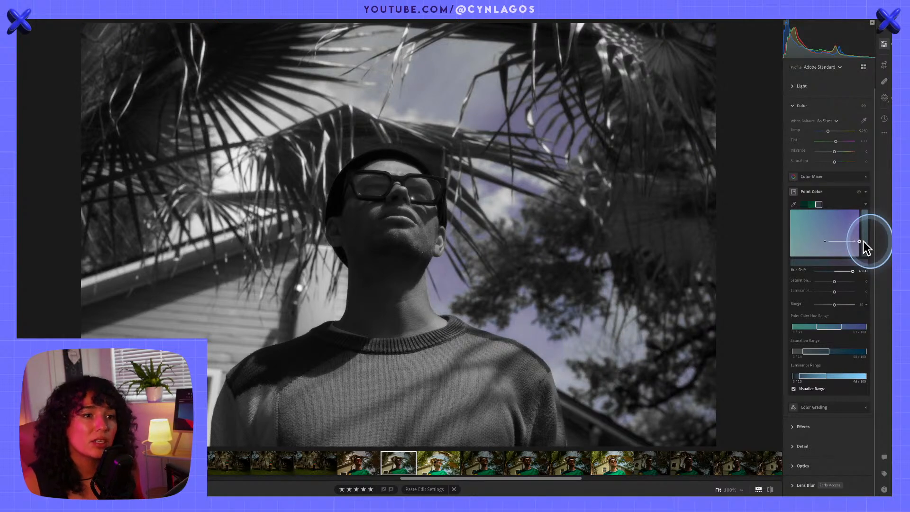
drag(864, 241, 794, 241)
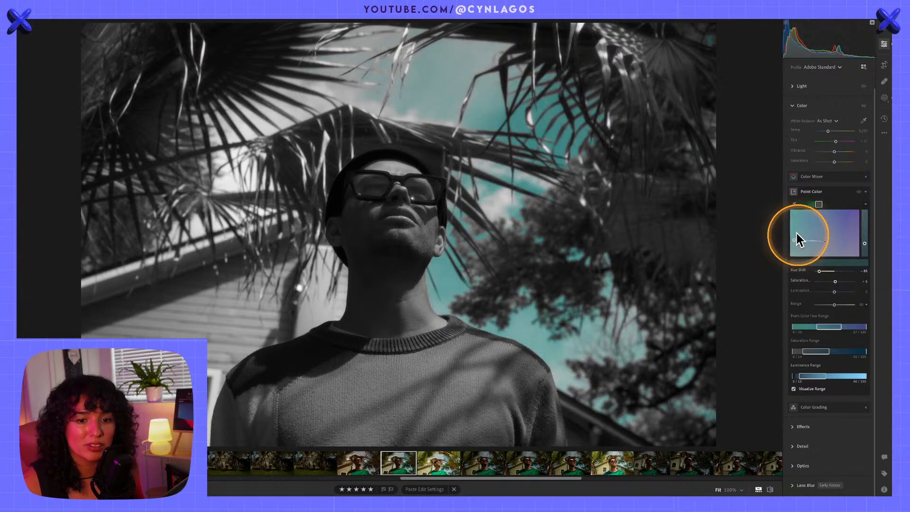
click(795, 390)
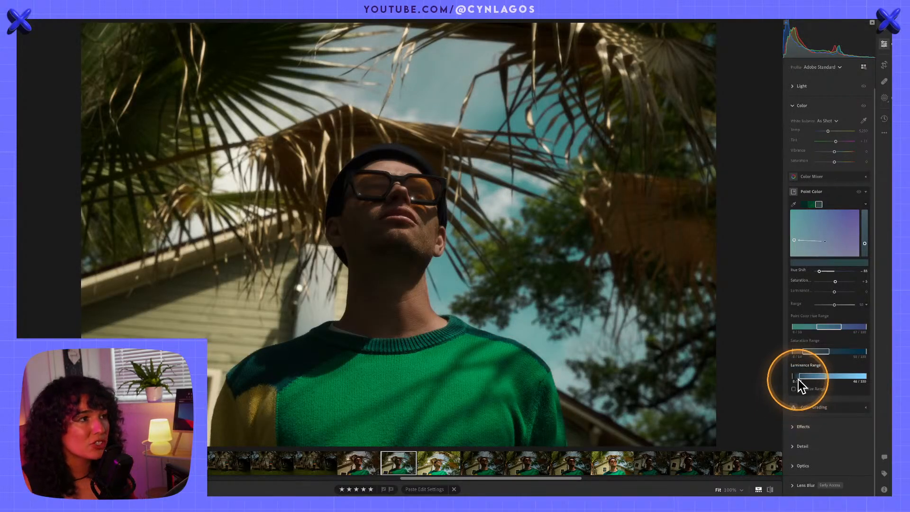
Compare the edited portrait with the original several times, and collapse Point Color
key(backslash)
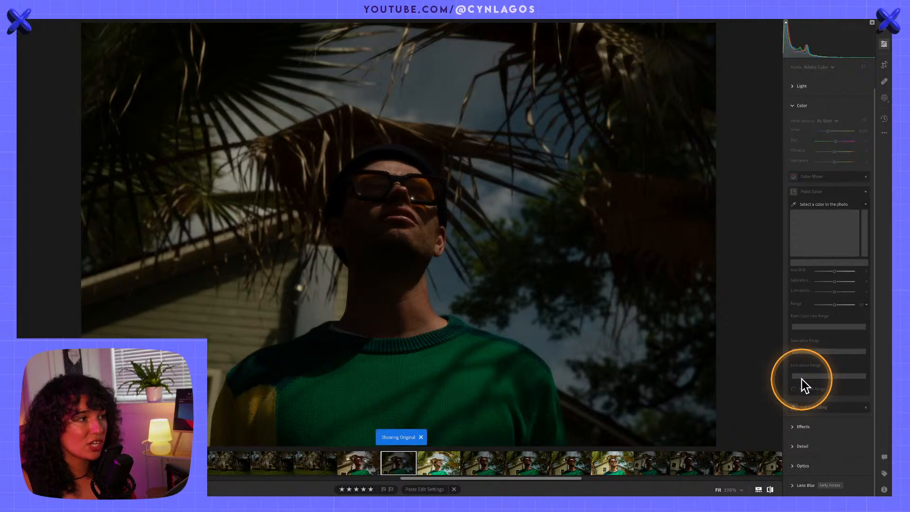
key(backslash)
key(backslash)
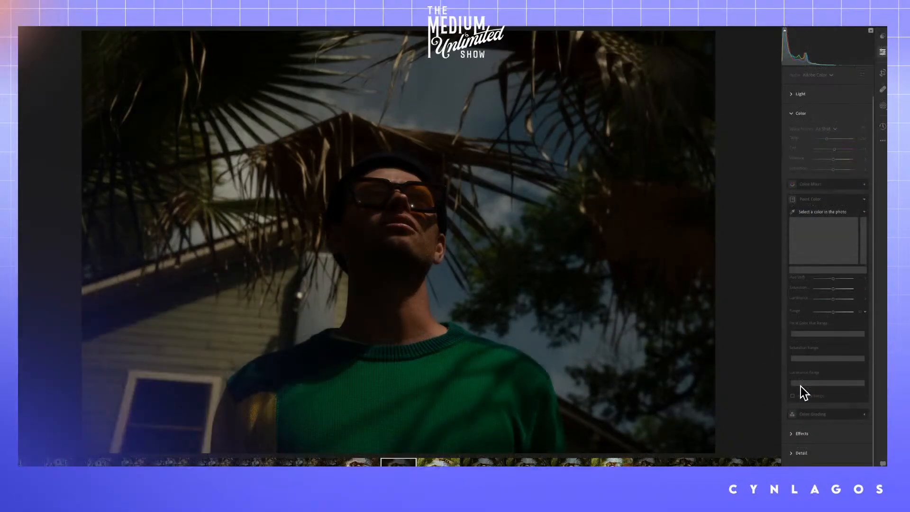
key(backslash)
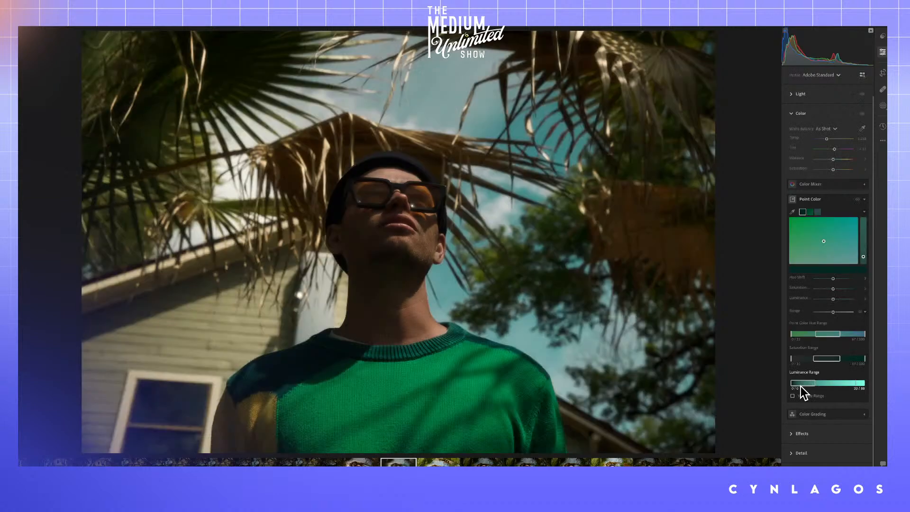
key(backslash)
key(backslash)
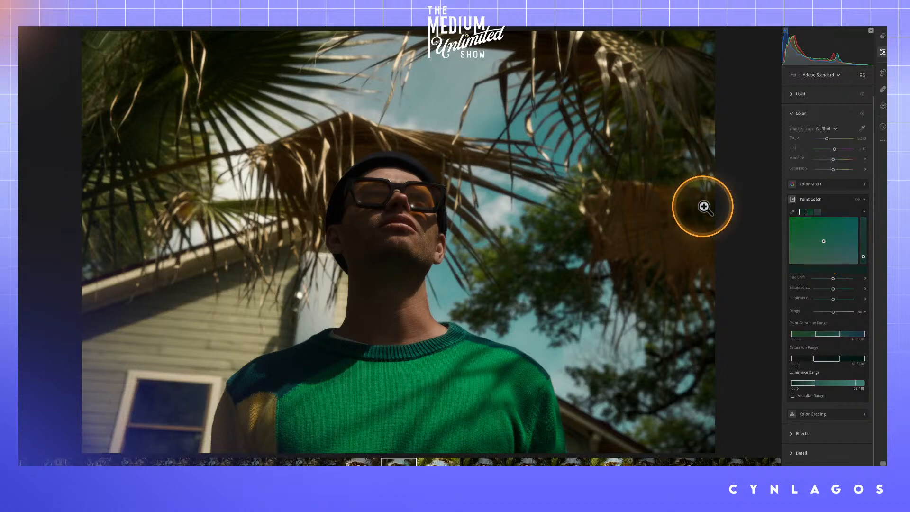
click(835, 200)
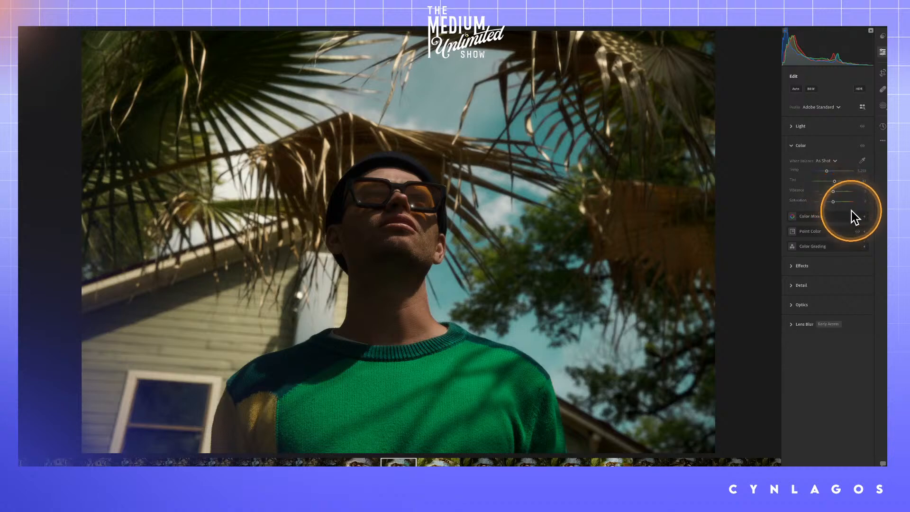
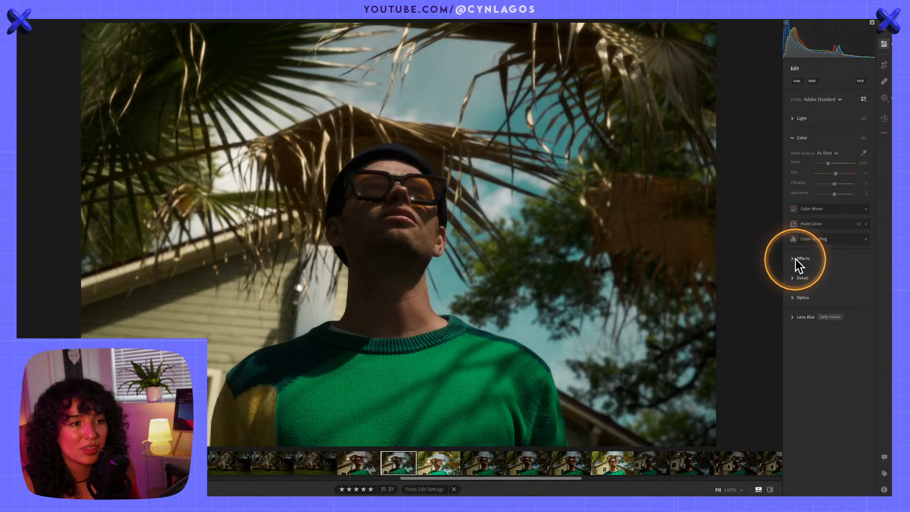
Tint the photo's midtones a warm orange in Color Grading, with hue 30 and saturation 56
click(793, 258)
click(794, 260)
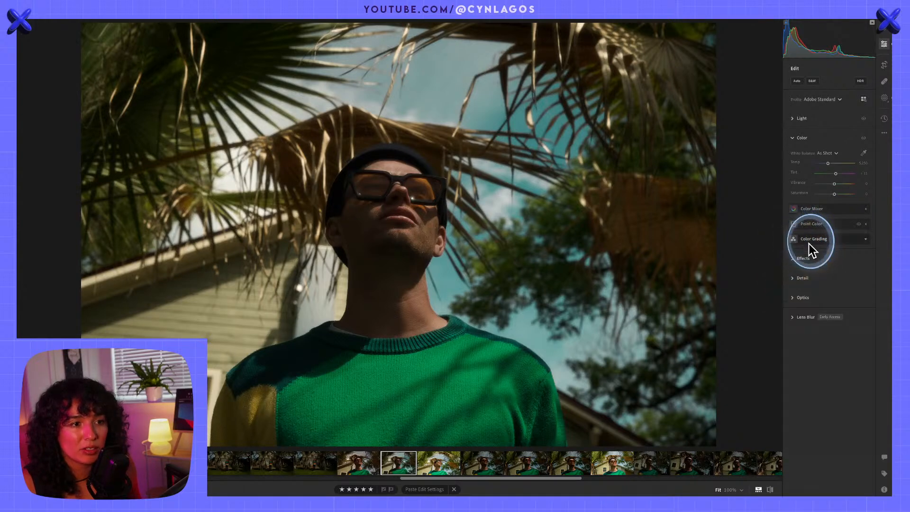
click(802, 240)
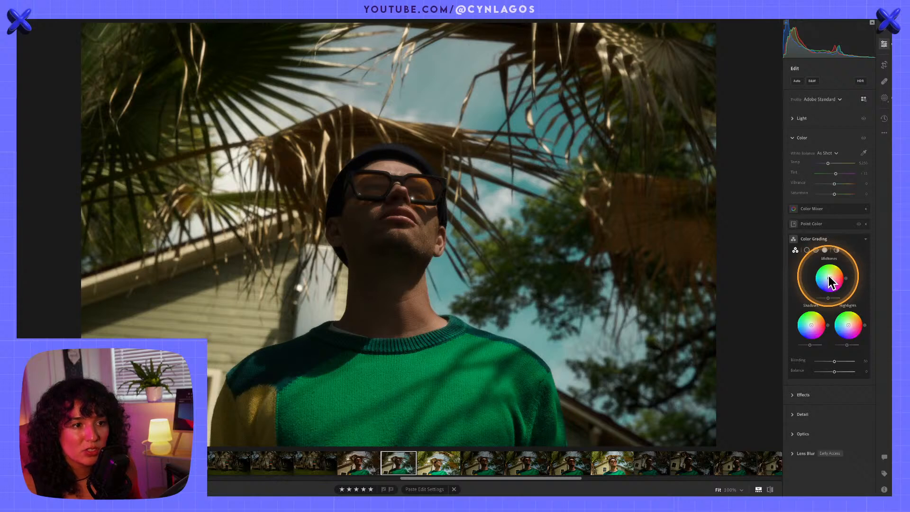
click(815, 250)
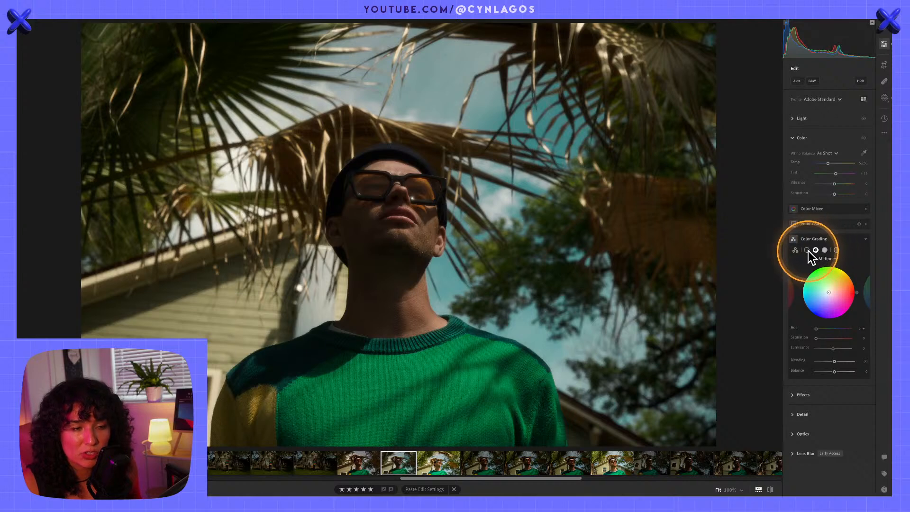
key(alt)
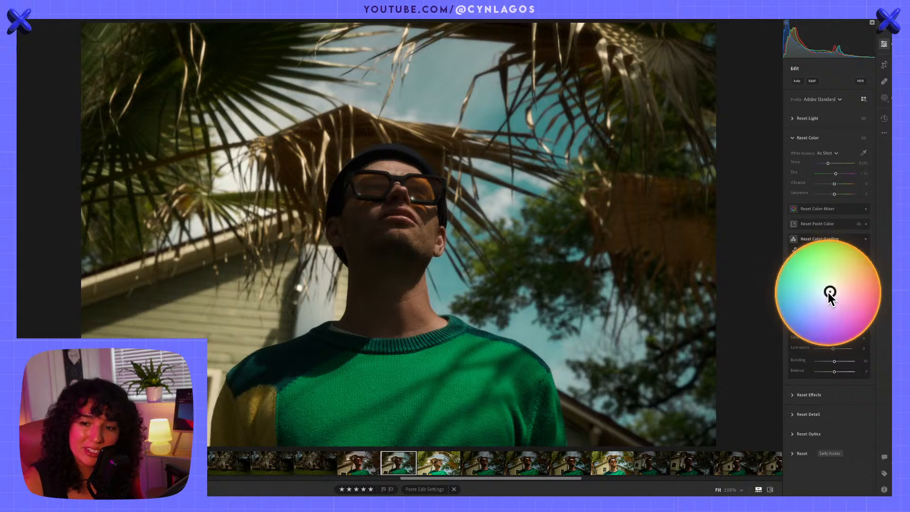
mouse_move(829, 292)
mouse_down()
mouse_move(847, 283)
mouse_move(829, 286)
mouse_move(844, 282)
mouse_move(827, 268)
mouse_move(823, 310)
mouse_move(849, 298)
mouse_move(838, 298)
mouse_move(851, 301)
mouse_move(838, 276)
mouse_move(846, 286)
mouse_move(829, 297)
mouse_move(832, 305)
mouse_move(841, 285)
mouse_up()
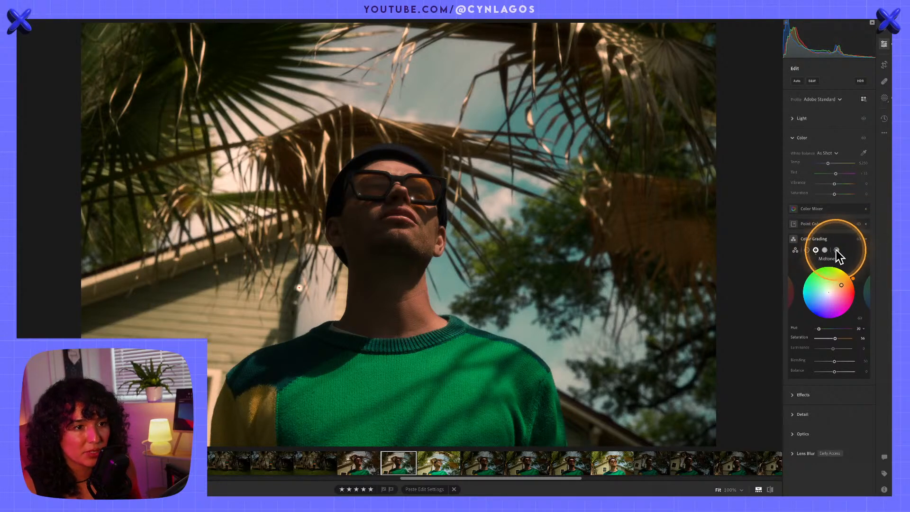
Set the midtones' Luminance to +68, Blending to 100 and Balance to +48, and collapse the Color settings
mouse_move(833, 348)
mouse_down()
mouse_move(843, 349)
mouse_move(824, 343)
mouse_move(850, 349)
mouse_move(849, 339)
mouse_move(844, 349)
mouse_up()
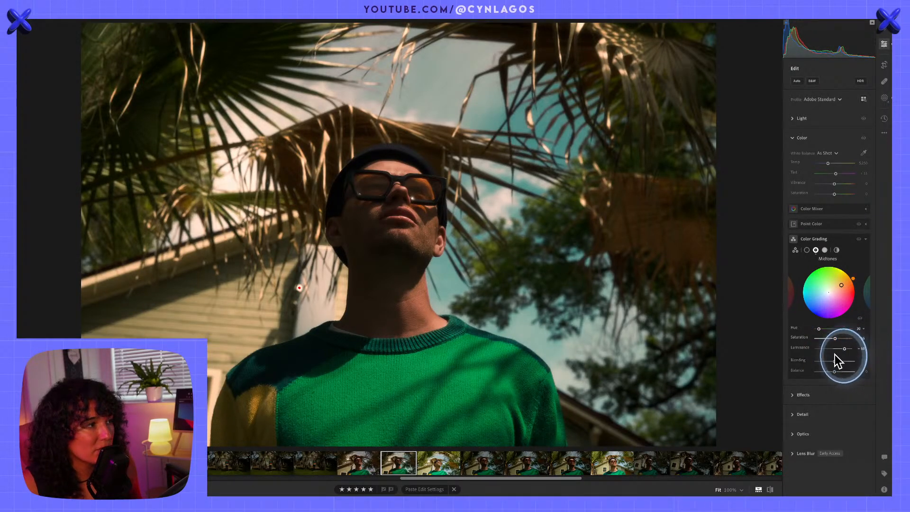
mouse_move(835, 361)
mouse_down()
mouse_move(852, 360)
mouse_move(834, 371)
mouse_move(852, 369)
mouse_move(820, 369)
mouse_move(843, 372)
mouse_up()
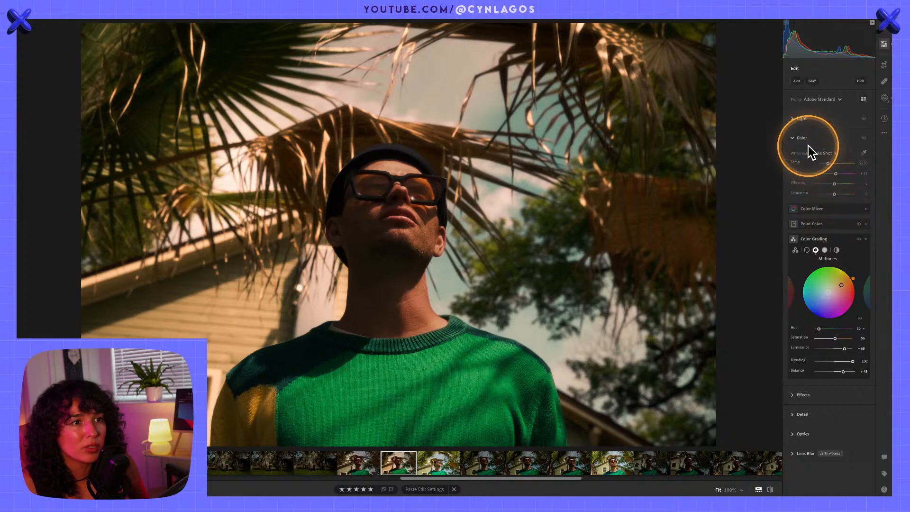
click(793, 138)
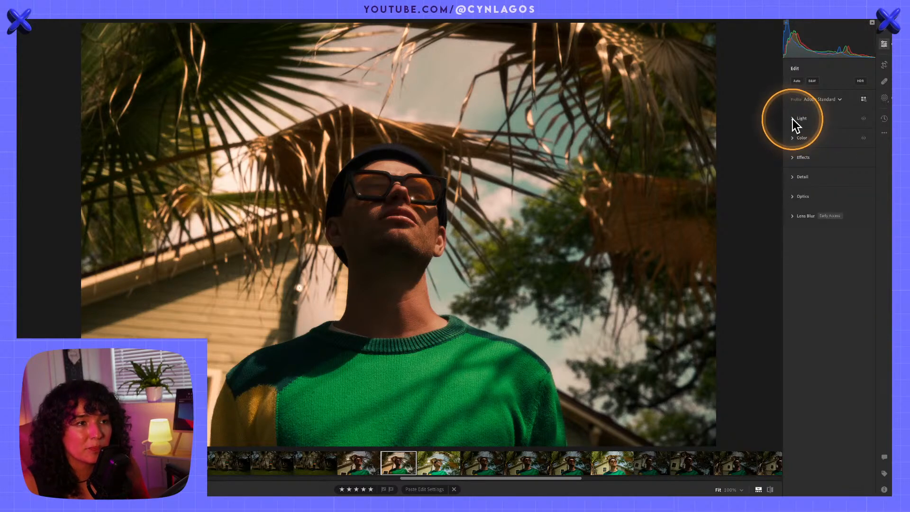
Set the portrait's Shadows to +44, and undo a trial change to the Blacks
click(793, 119)
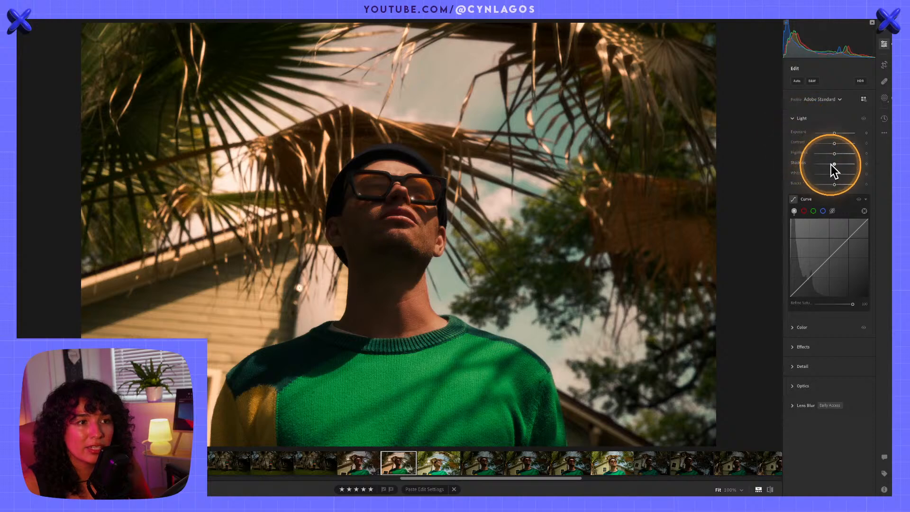
mouse_move(835, 164)
mouse_down()
mouse_move(824, 163)
mouse_move(851, 164)
mouse_move(841, 163)
mouse_up()
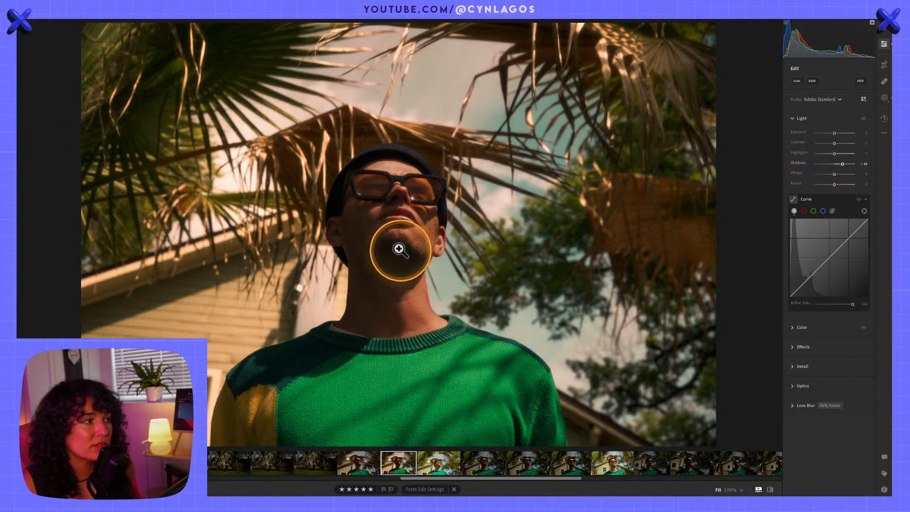
key(alt)
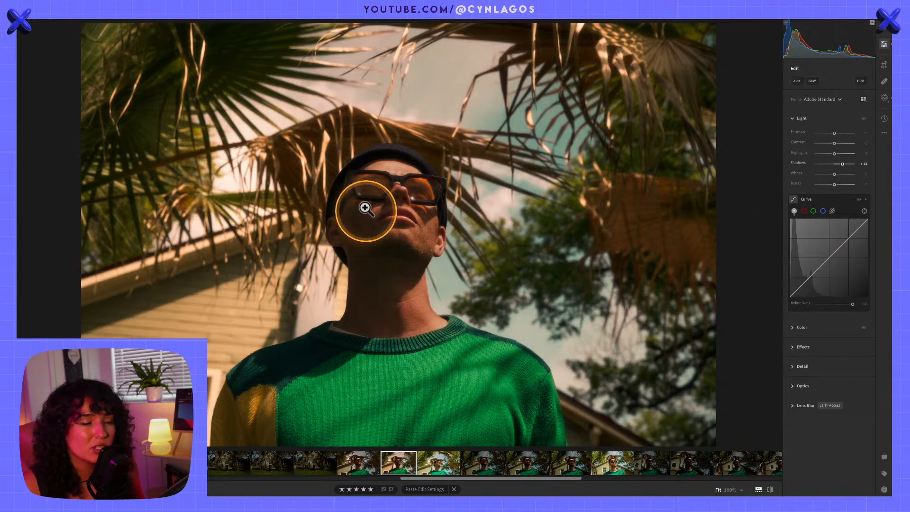
drag(834, 184, 834, 183)
key(super+z)
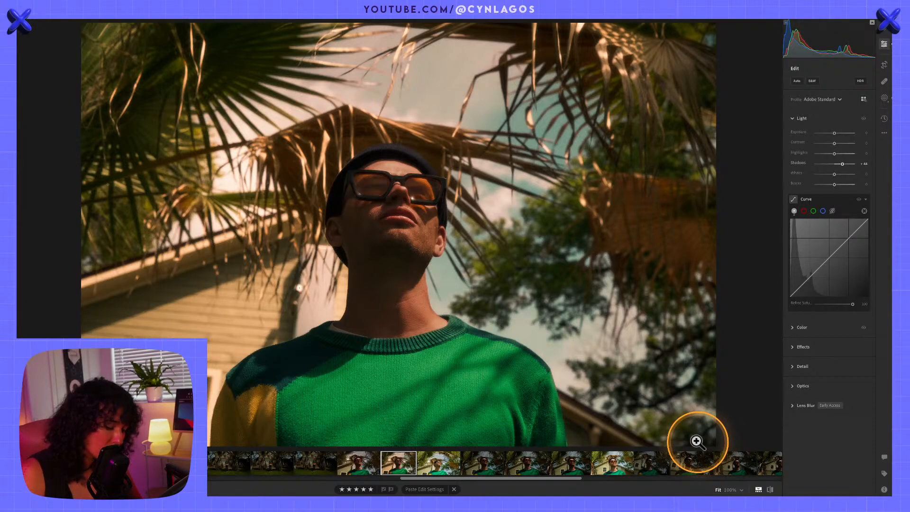
Compare the graded portrait with the original, and copy its edit settings
key(backslash)
key(backslash)
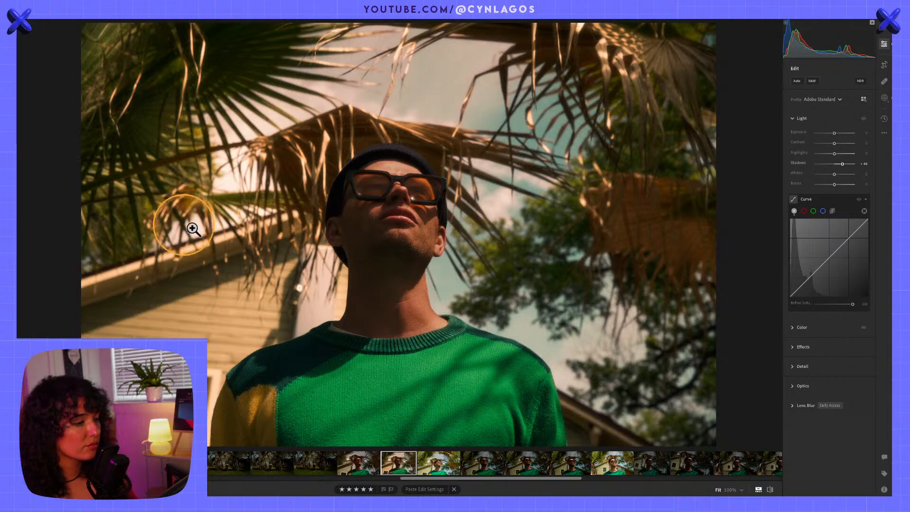
key(ctrl+c)
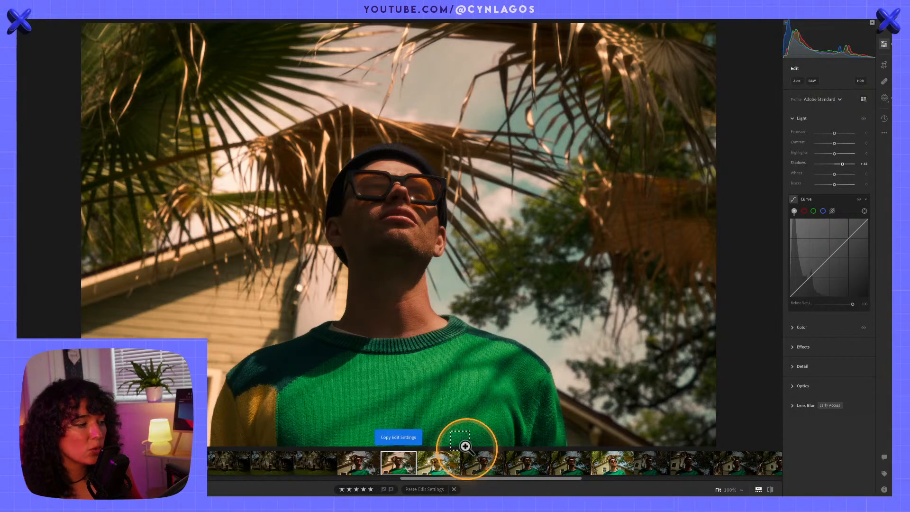
Reset the edits on the next portrait in the filmstrip and paste the copied edit settings onto it
click(454, 472)
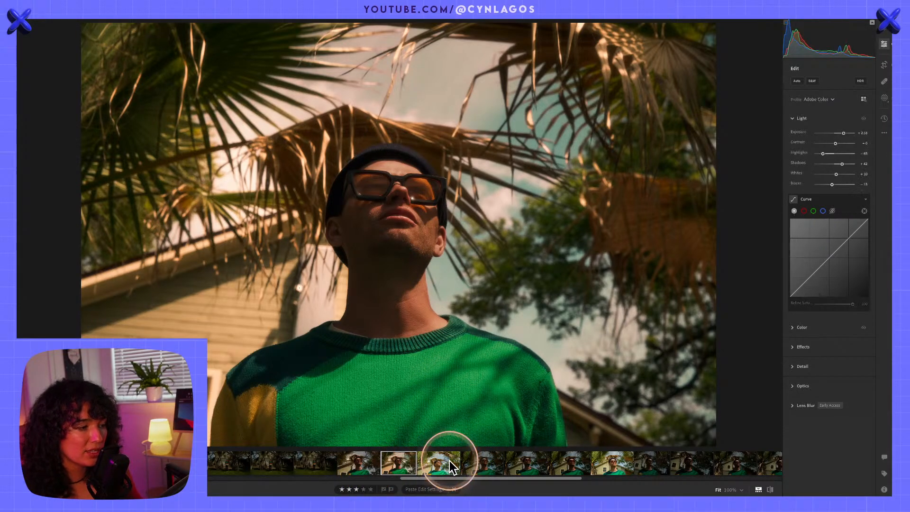
key(ctrl+v)
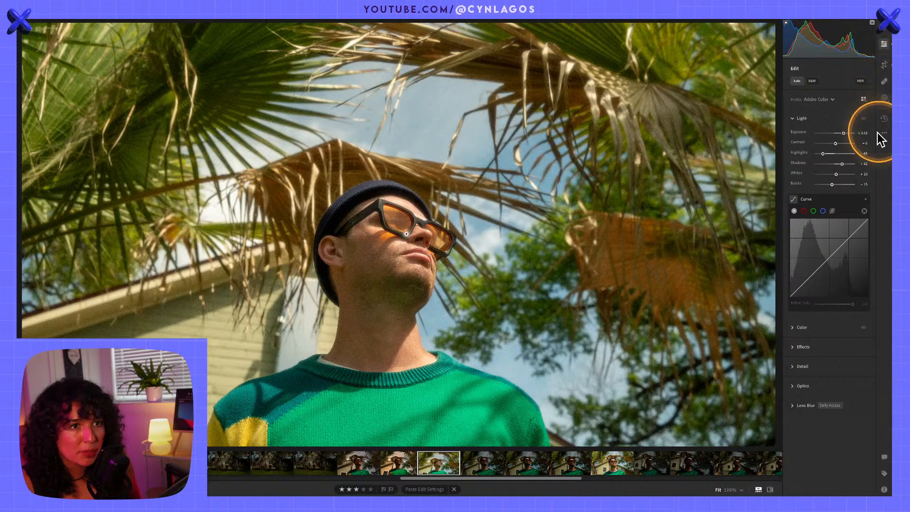
right_click(424, 466)
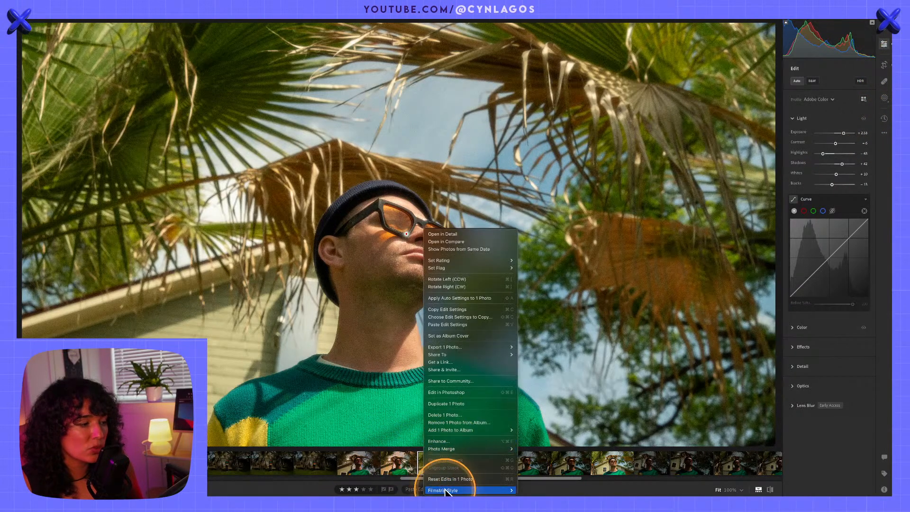
click(451, 479)
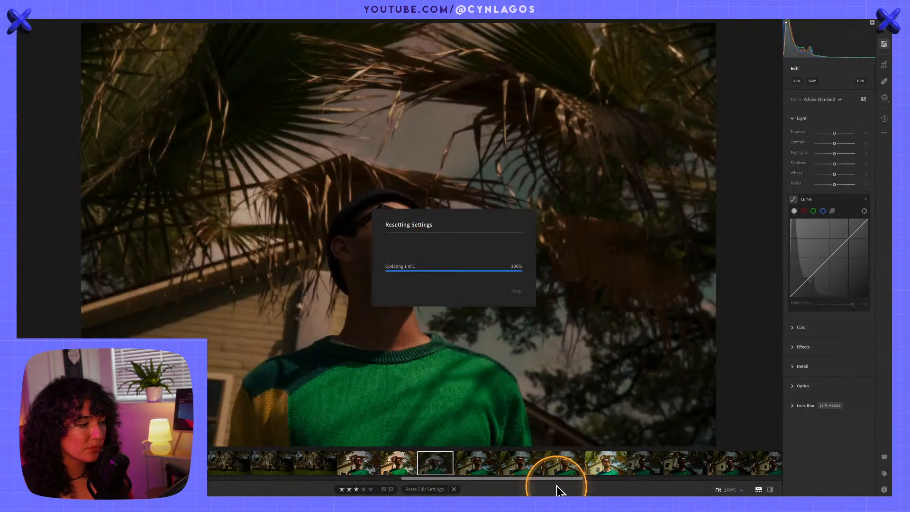
right_click(423, 462)
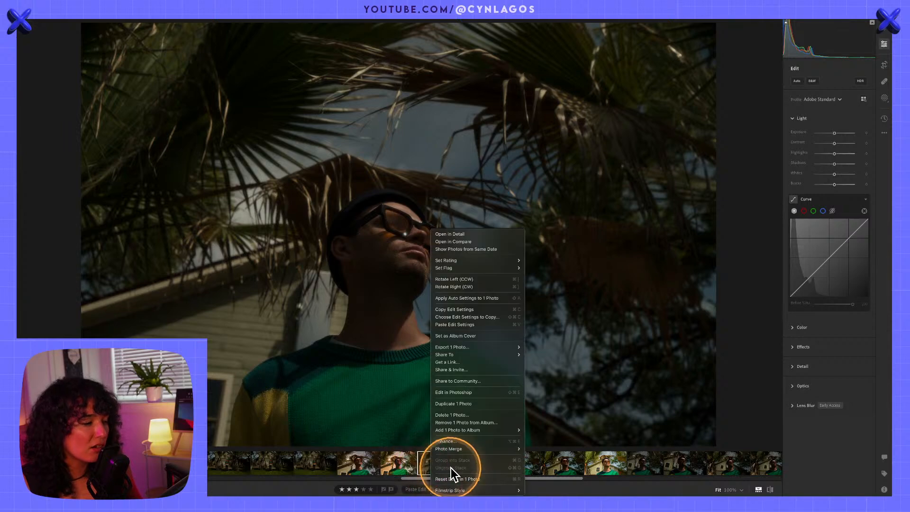
click(425, 459)
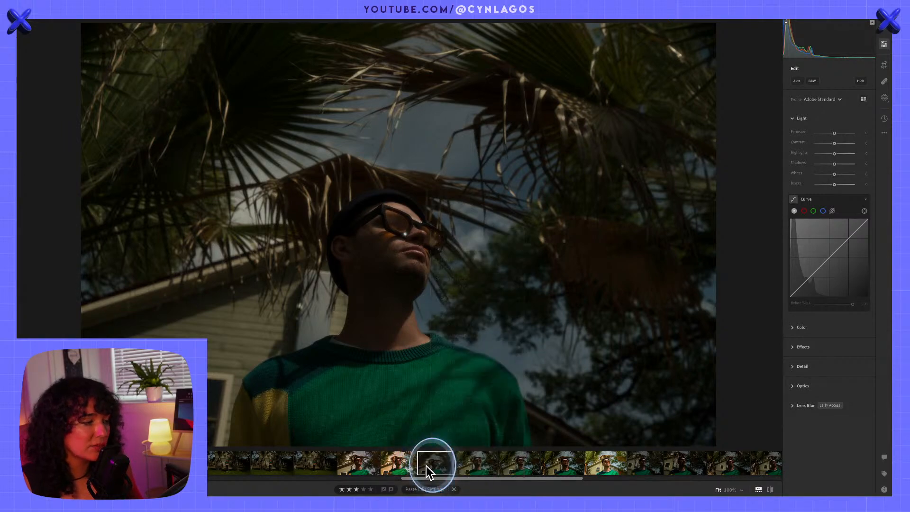
key(super+v)
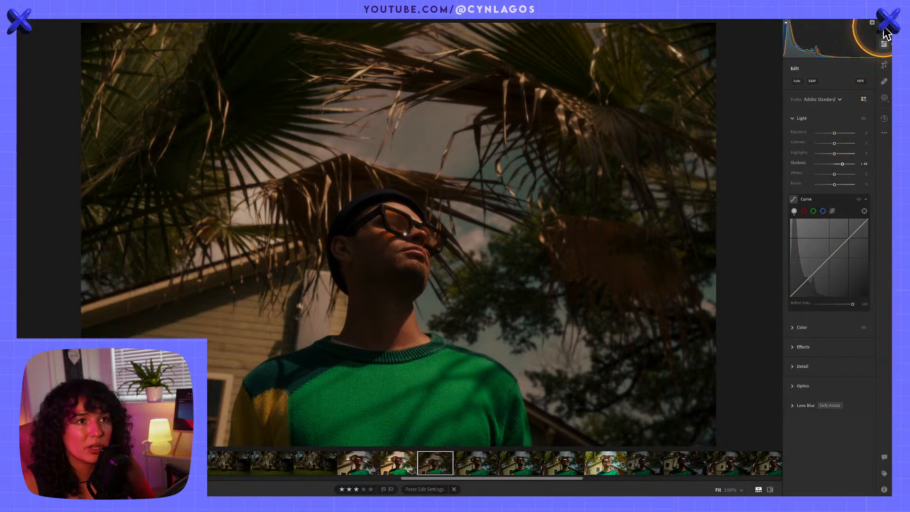
Adjust the point curve directly on the sky above the man, after undoing a trial adjustment around his neck
click(865, 211)
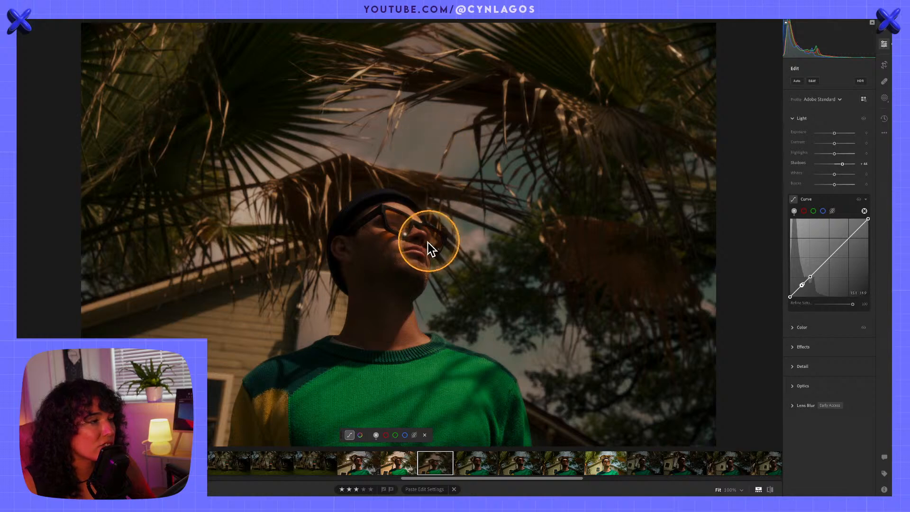
drag(402, 271, 361, 271)
key(ctrl+z)
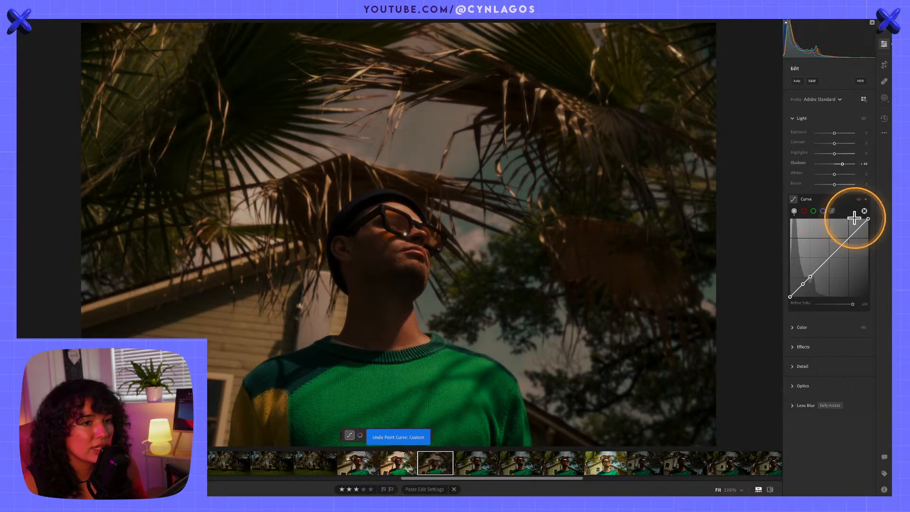
drag(429, 146, 423, 144)
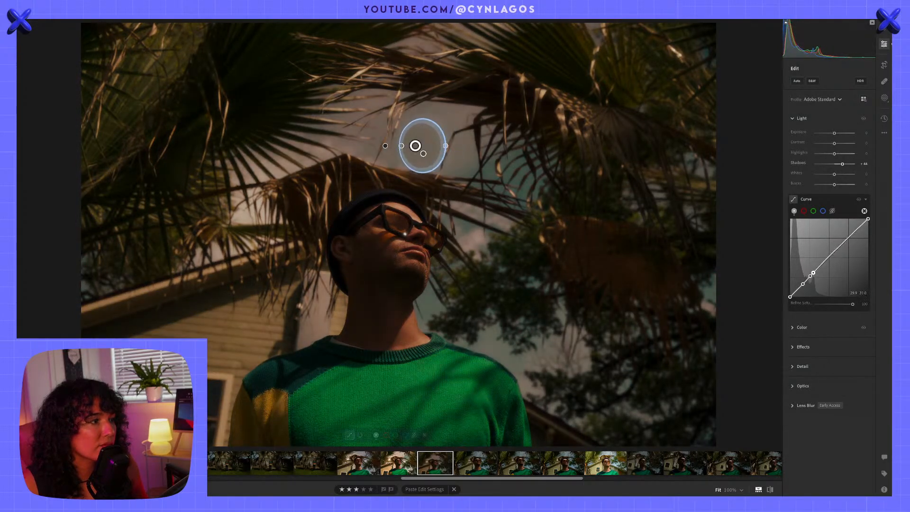
Brighten the upper tones with the parametric curve, and raise the portrait's Exposure to +0.96
click(831, 209)
mouse_move(829, 250)
mouse_down()
mouse_move(819, 234)
mouse_move(792, 226)
mouse_move(819, 237)
mouse_move(819, 248)
mouse_up()
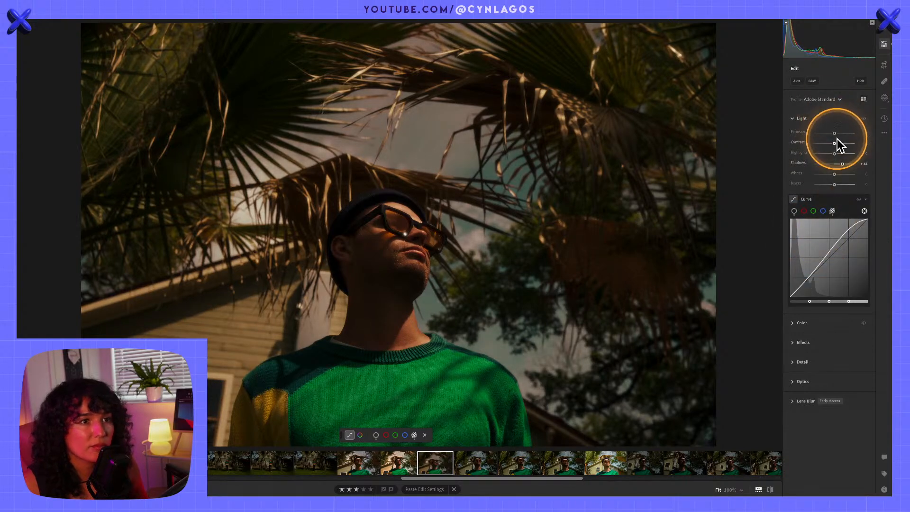
drag(835, 136, 839, 133)
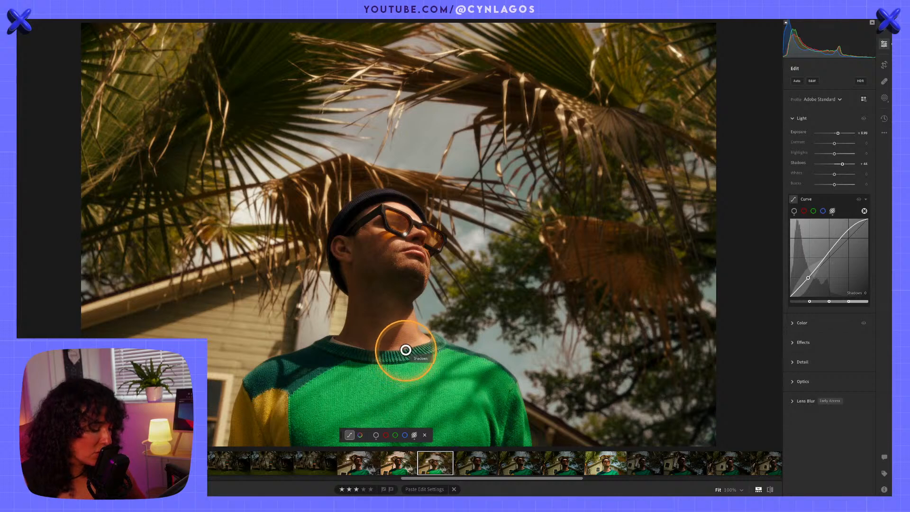
Crop the portrait slightly tighter around the man, rotate it by about 0.6°, and apply the crop
key(shift+m)
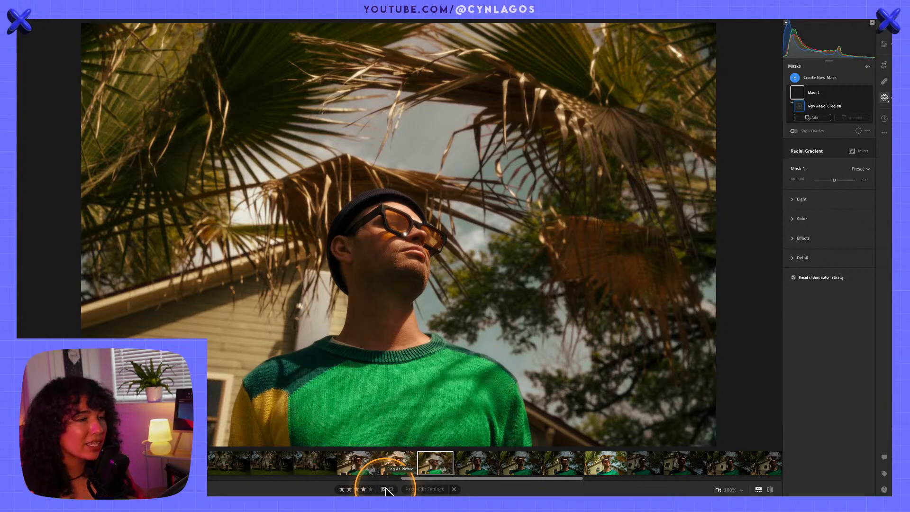
click(884, 66)
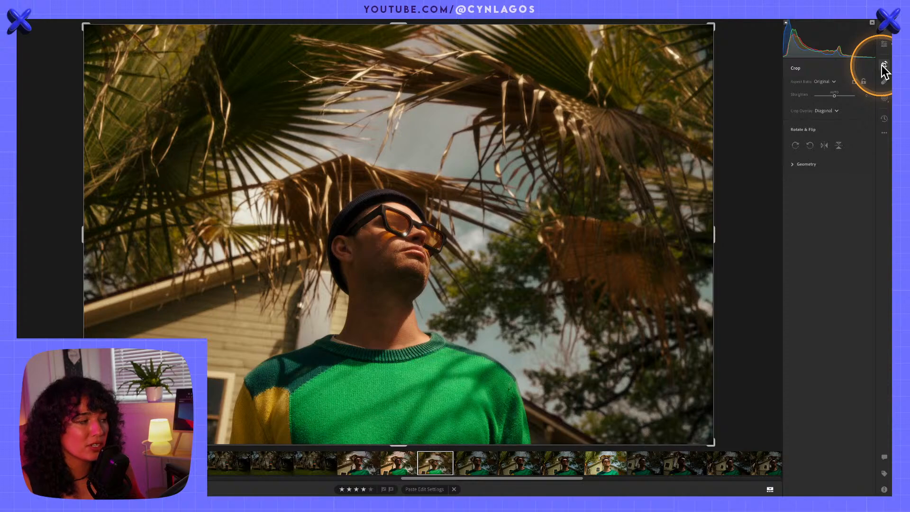
click(713, 27)
drag(712, 27, 705, 44)
mouse_move(575, 204)
mouse_down()
mouse_move(541, 205)
mouse_move(531, 193)
mouse_move(553, 214)
mouse_move(587, 212)
mouse_up()
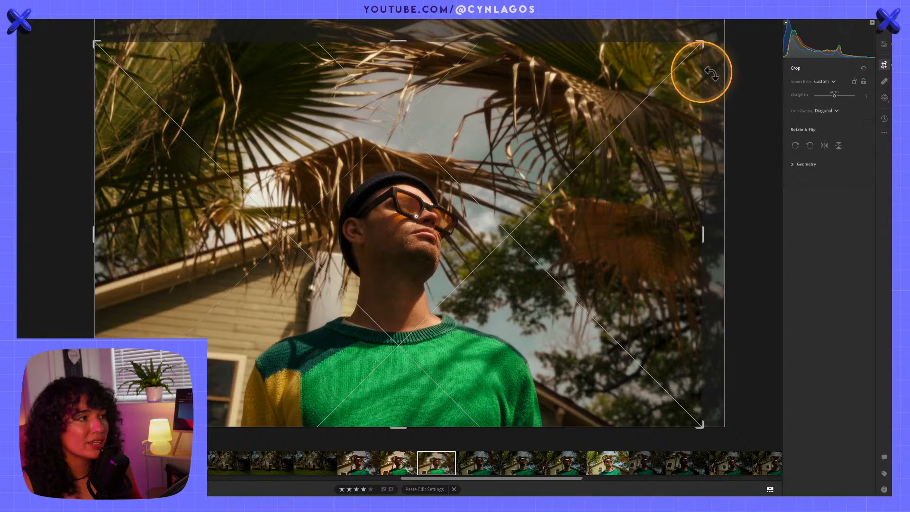
drag(717, 41, 717, 50)
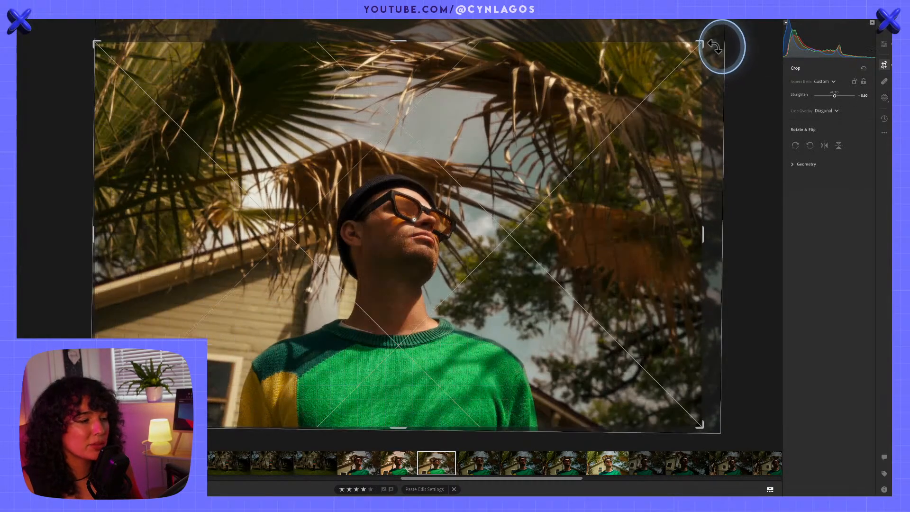
key(Return)
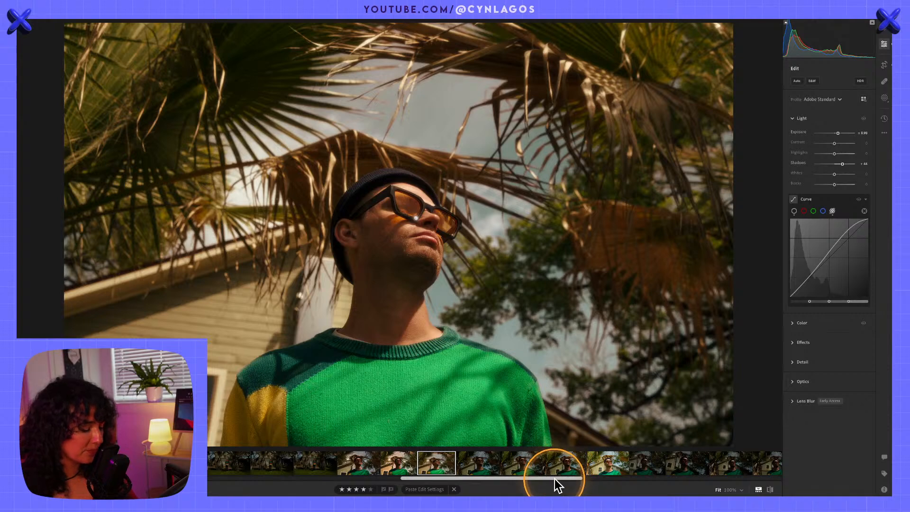
Rate the cropped portrait five stars, and compare it with its original and with the previous edited portrait
key(5)
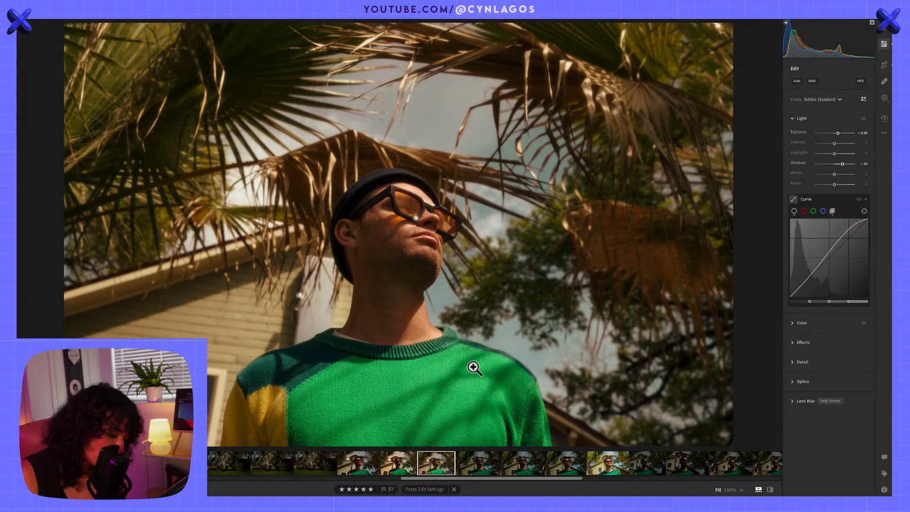
key(backslash)
key(backslash)
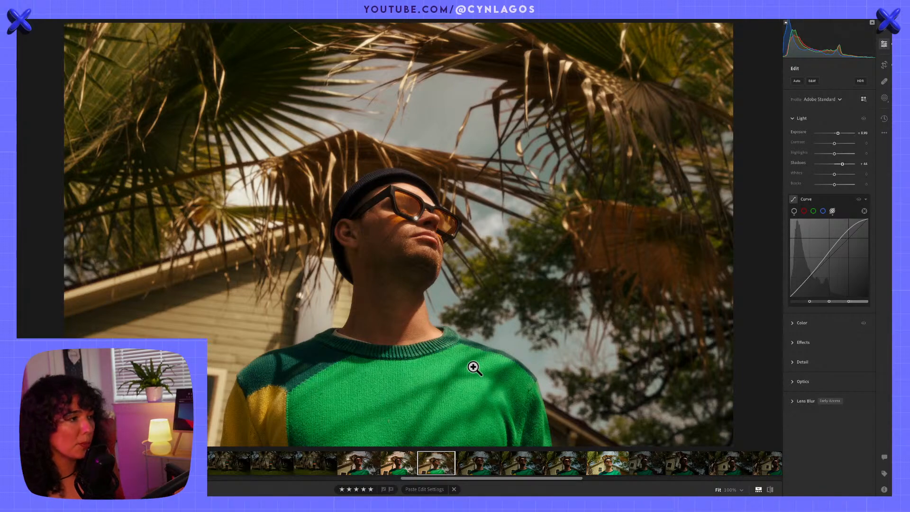
click(399, 460)
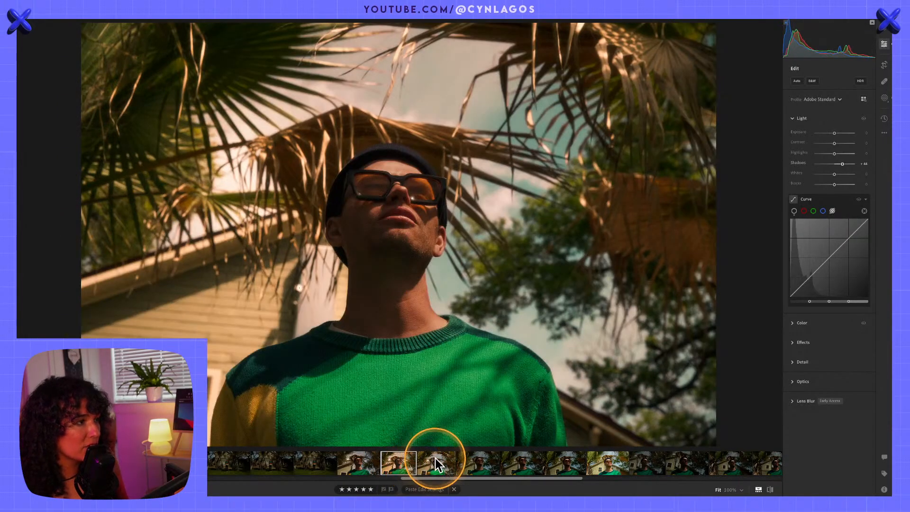
click(435, 460)
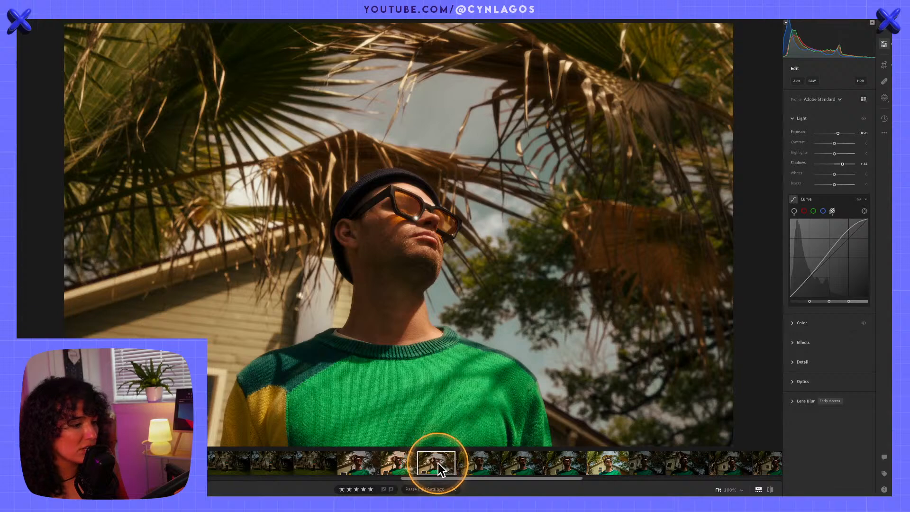
Browse the photo series and open the bright, already graded wide shot of the man standing between the two palms
scroll(440, 457, left, 5)
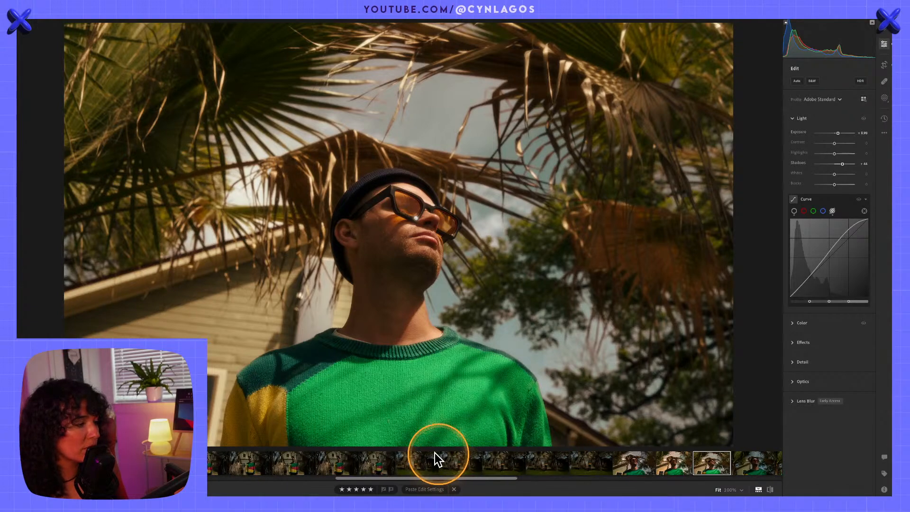
click(309, 464)
scroll(310, 465, left, 3)
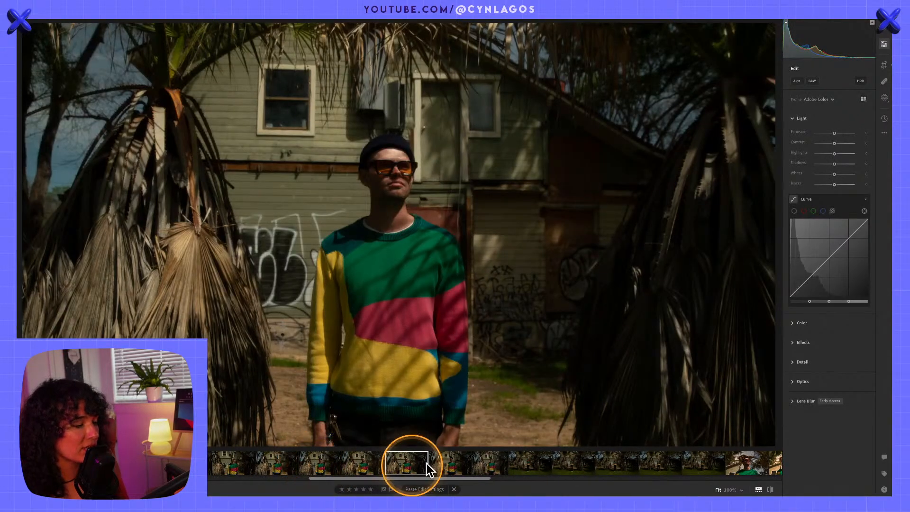
scroll(424, 462, right, 3)
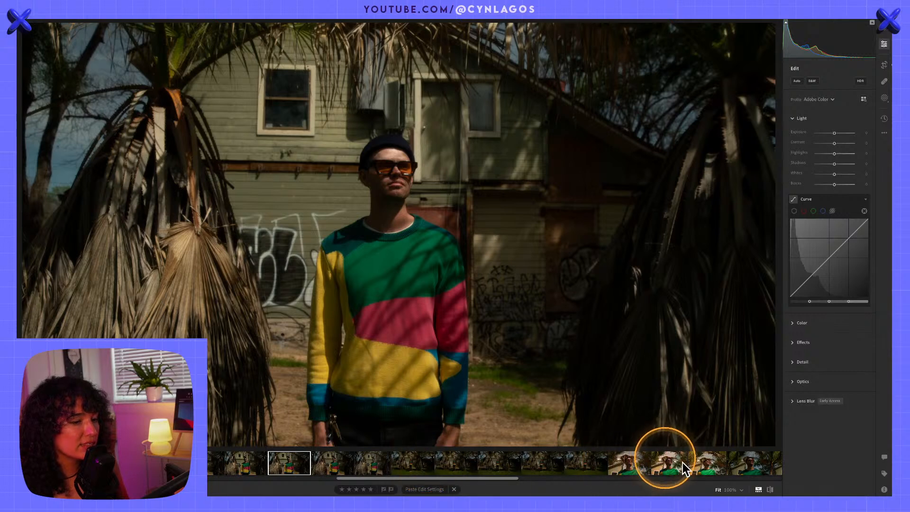
scroll(329, 457, left, 4)
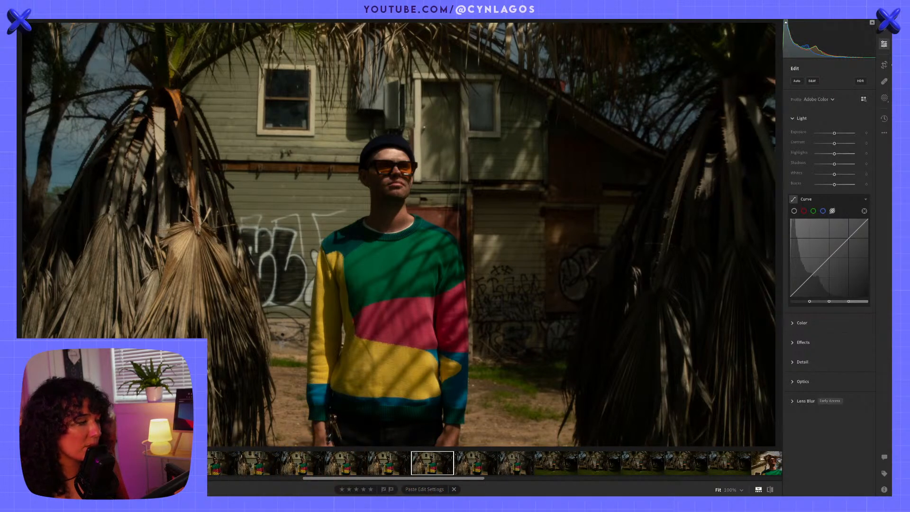
scroll(494, 463, left, 6)
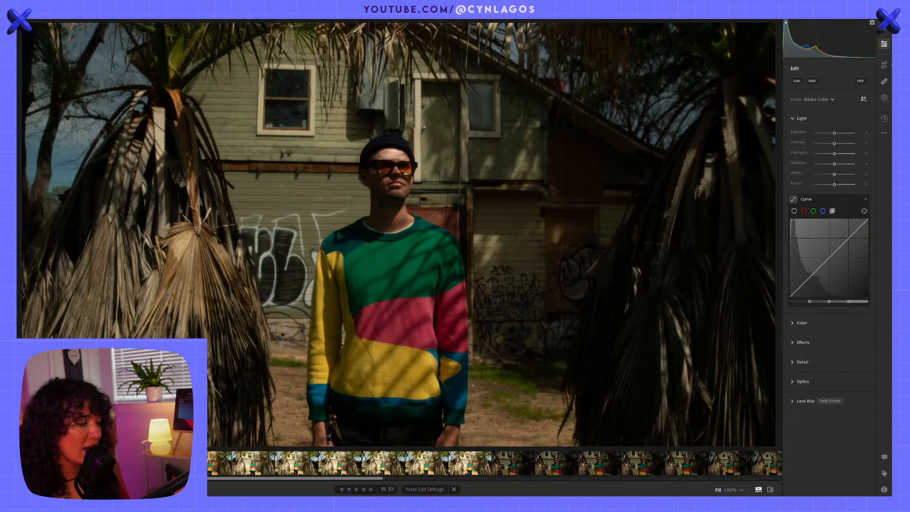
right_click(219, 462)
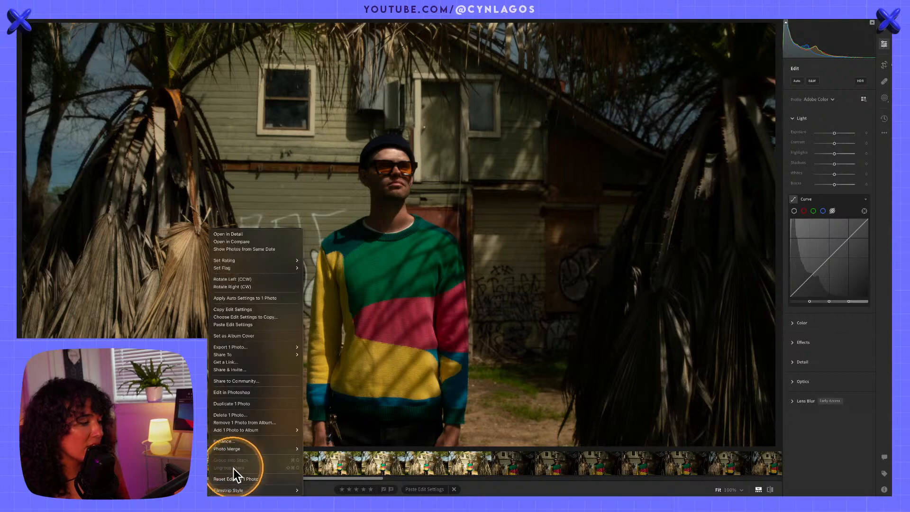
click(229, 479)
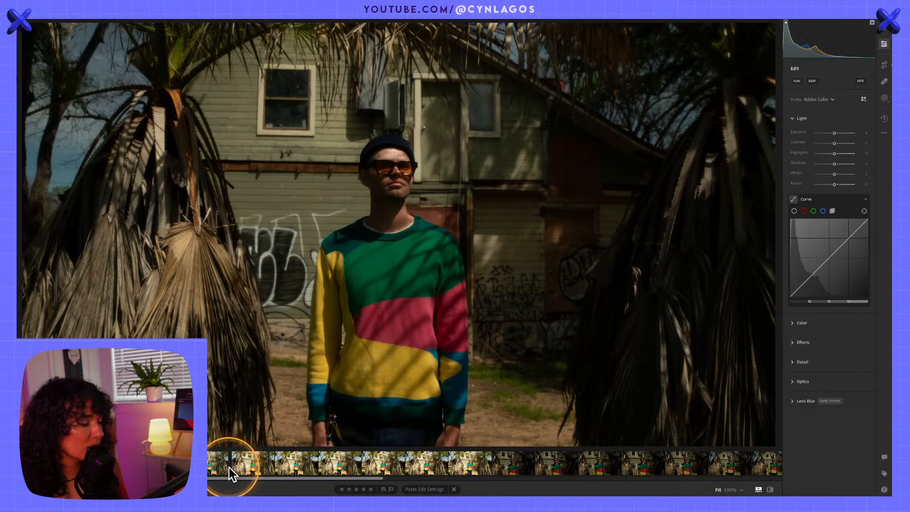
key(super+z)
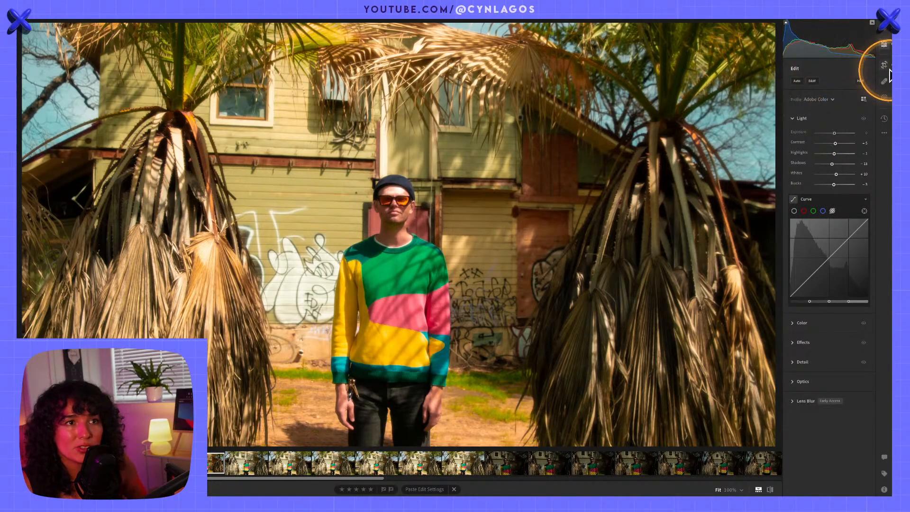
Start cropping the wide portrait and set the crop's aspect ratio to Original
click(884, 66)
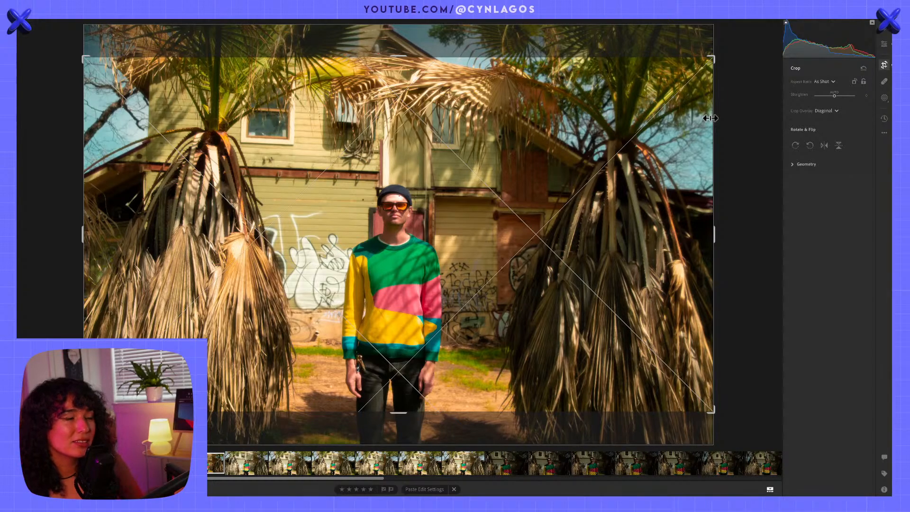
key(alt)
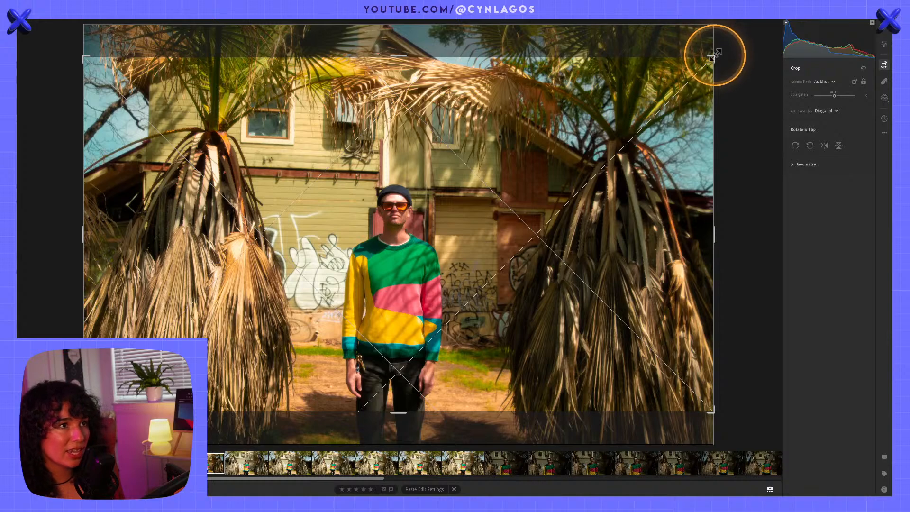
click(828, 82)
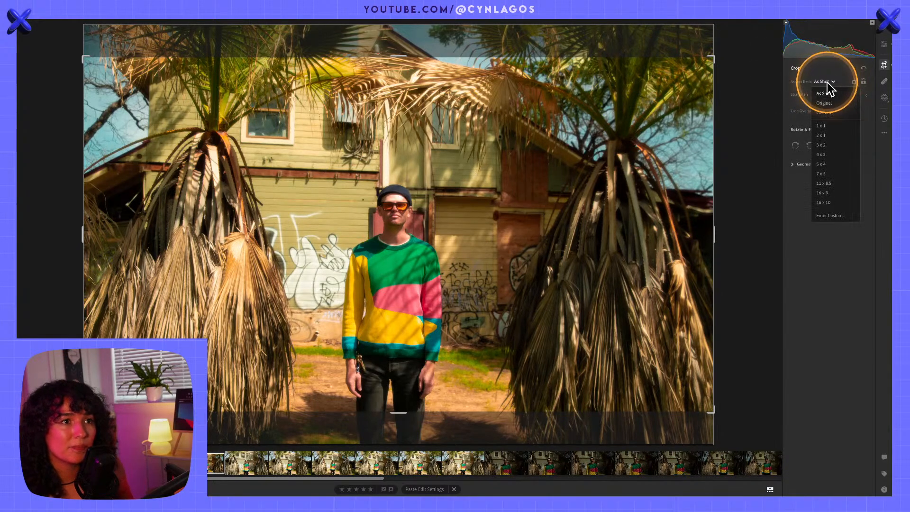
click(827, 103)
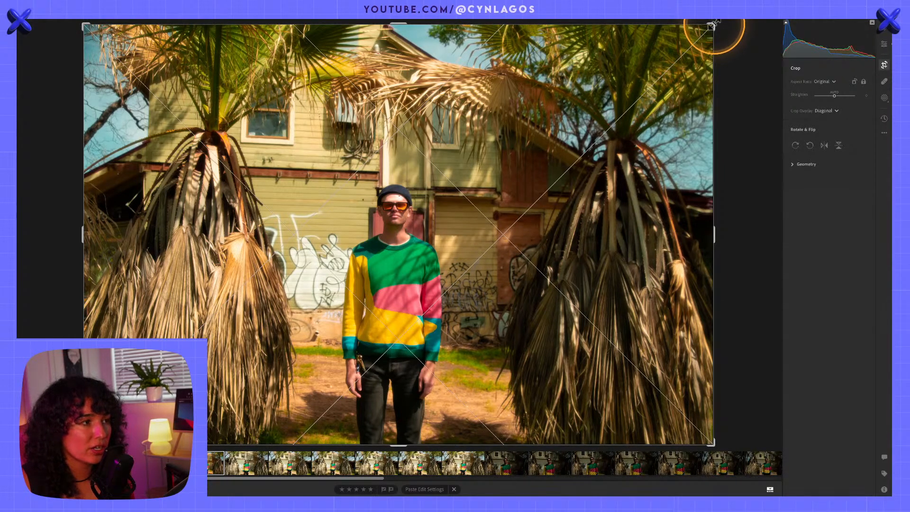
drag(711, 27, 707, 29)
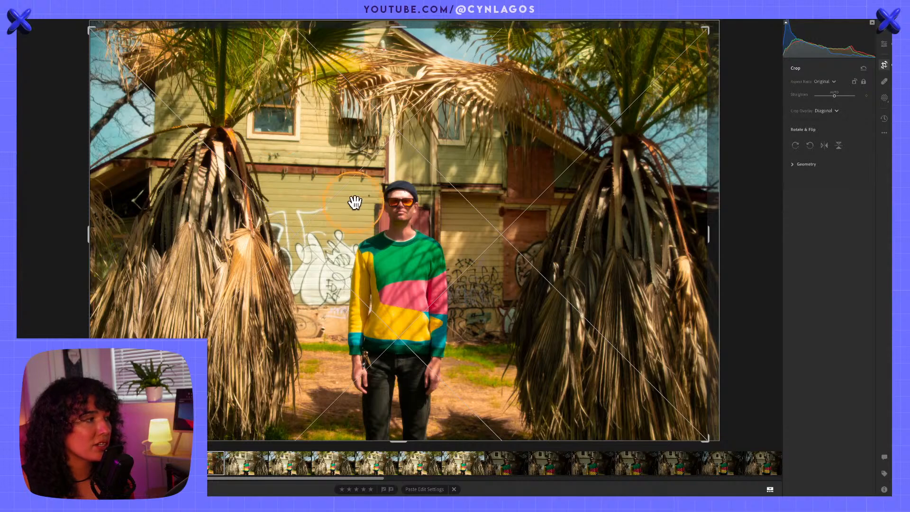
key(ctrl+z)
key(ctrl+shift+z)
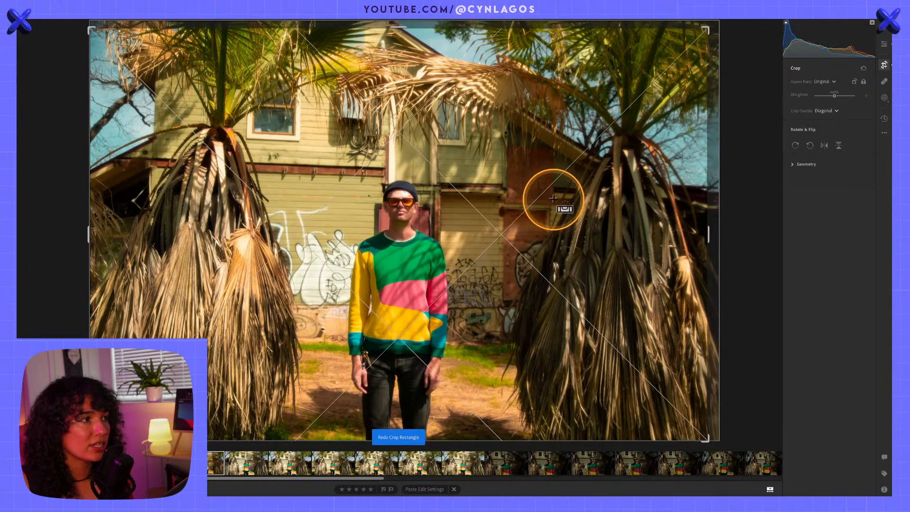
key(ctrl+z)
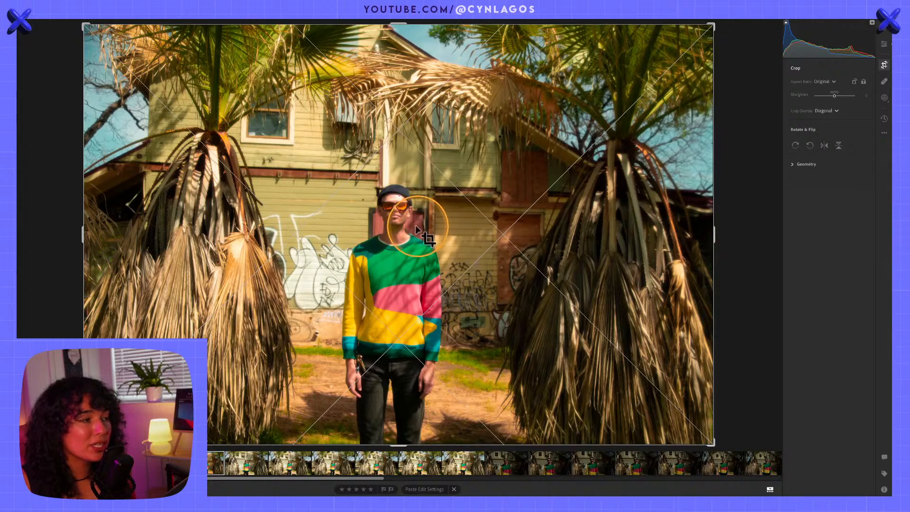
Crop the wide portrait slightly tighter, set the aspect ratio to 16 x 9, and apply the crop
key(ctrl+alt)
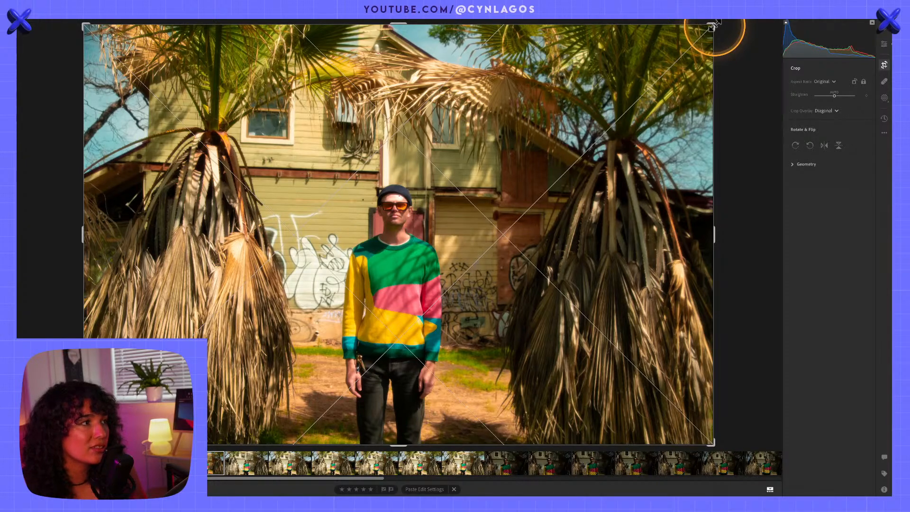
drag(712, 28, 707, 27)
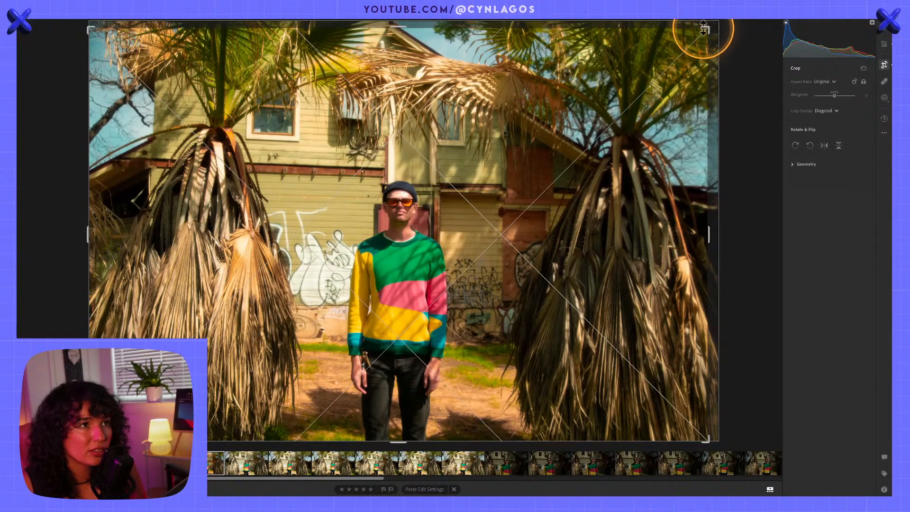
click(825, 82)
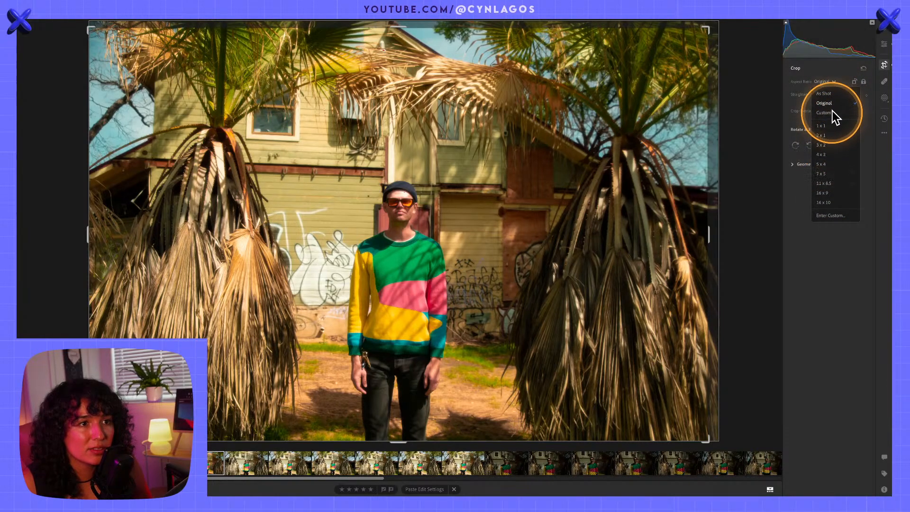
click(825, 193)
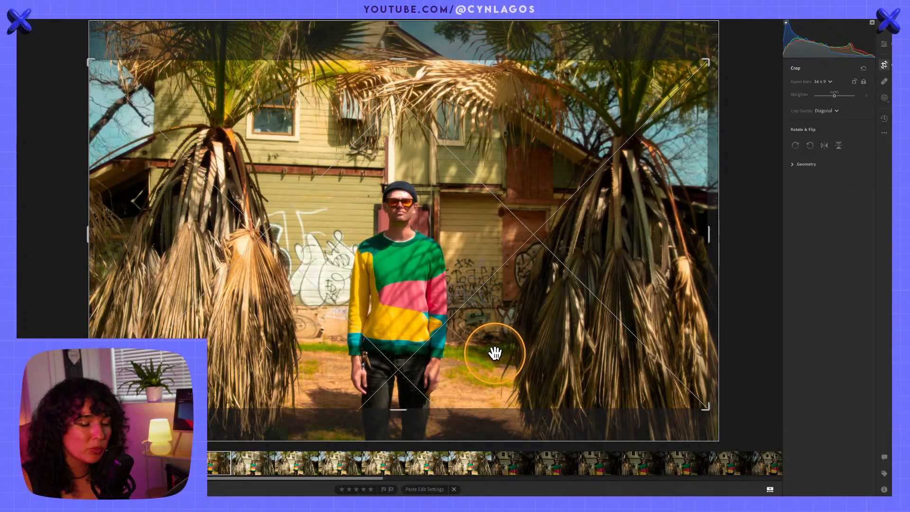
key(Return)
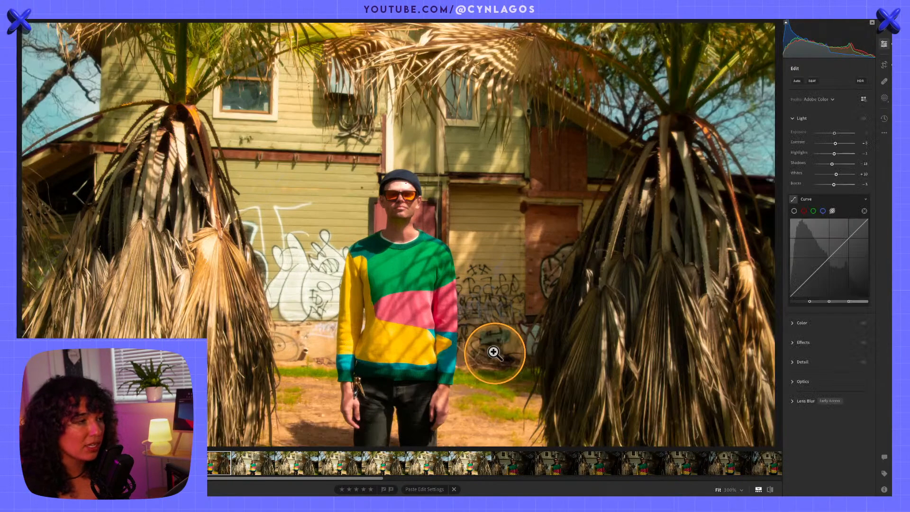
Try placing the man higher and then lower within the 16 x 9 crop, and move him back to mid-height
click(885, 65)
drag(504, 332, 513, 287)
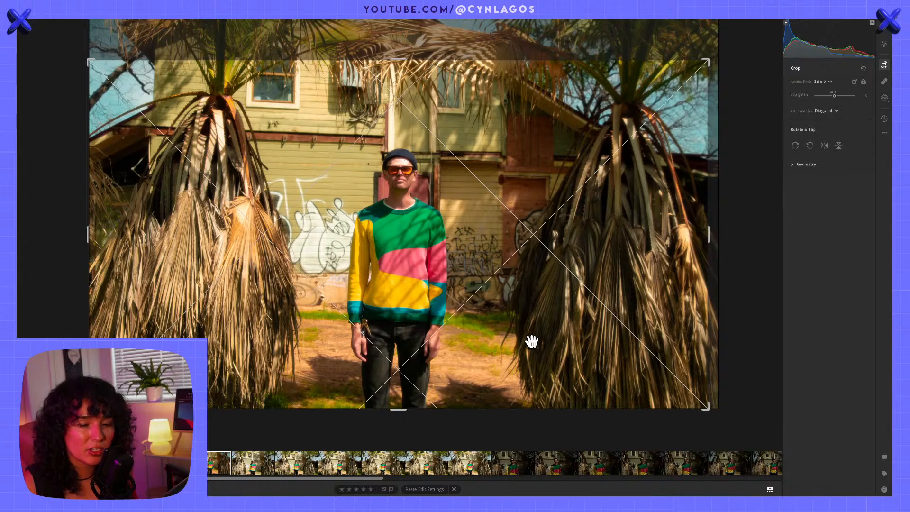
key(ctrl+z)
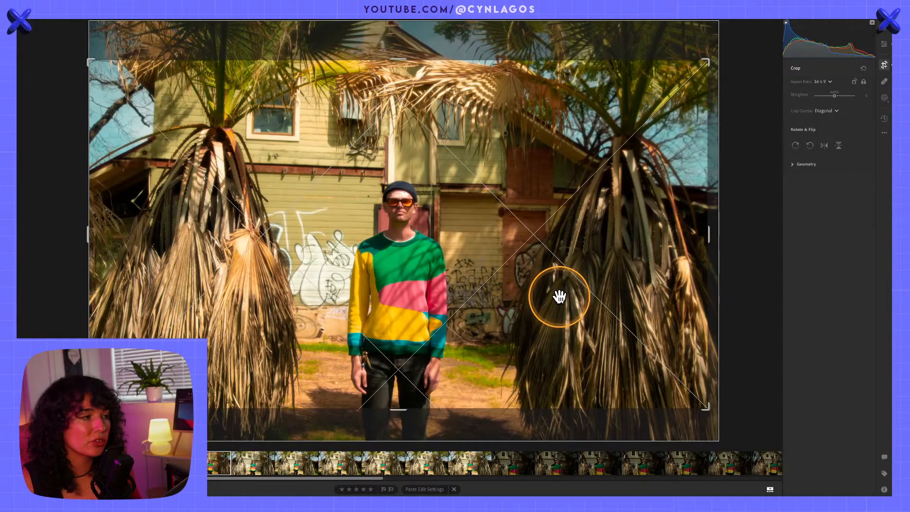
drag(429, 284, 439, 371)
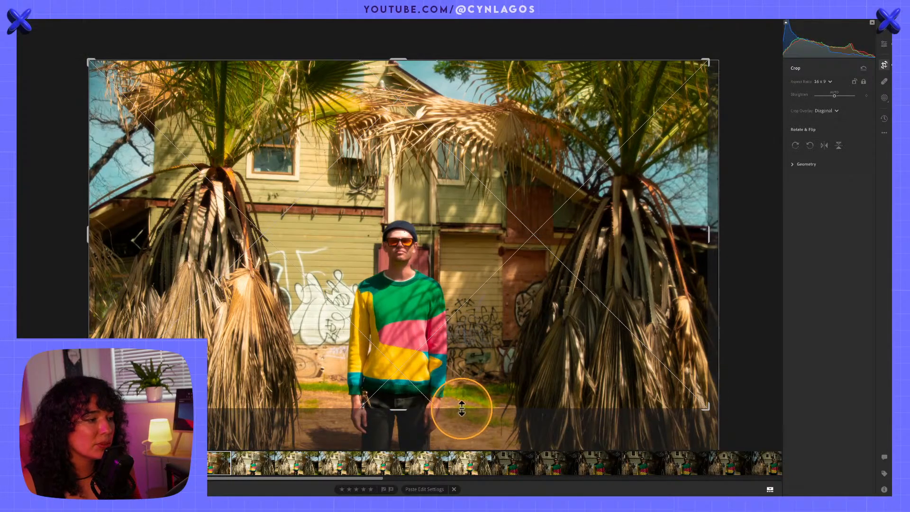
key(Return)
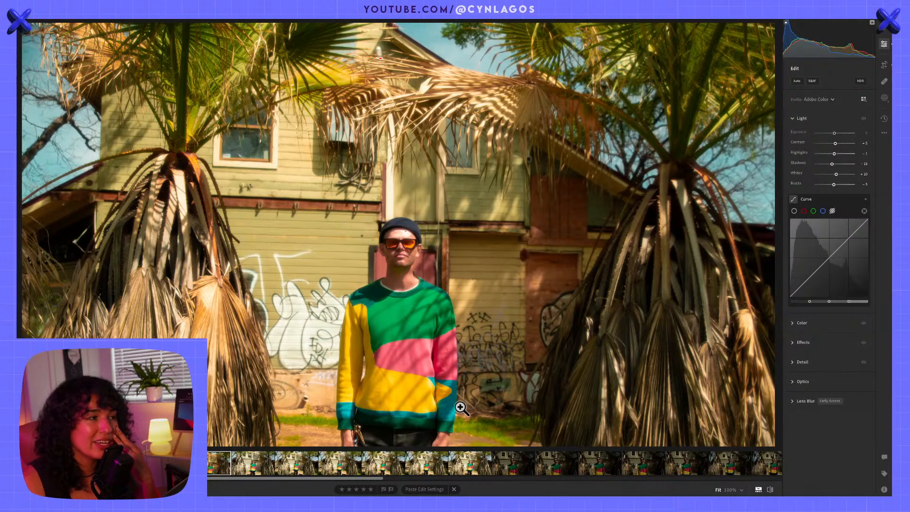
click(884, 64)
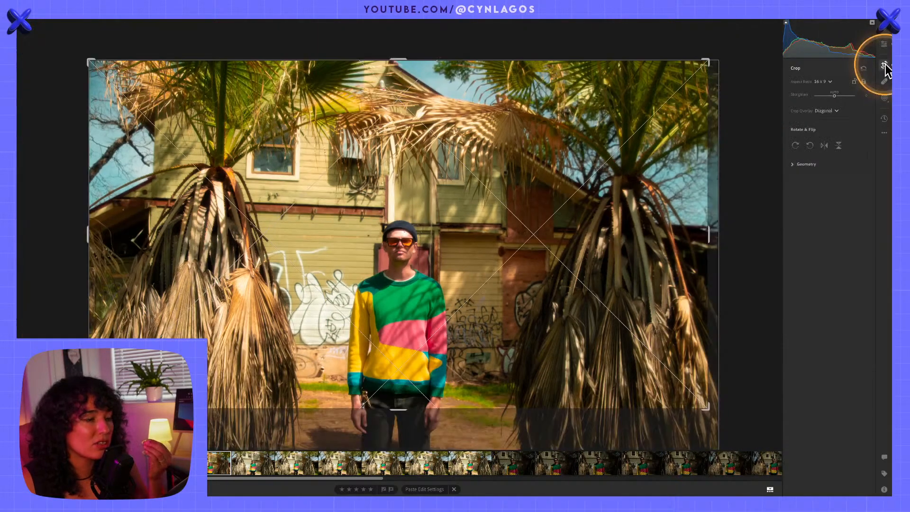
drag(479, 326, 482, 305)
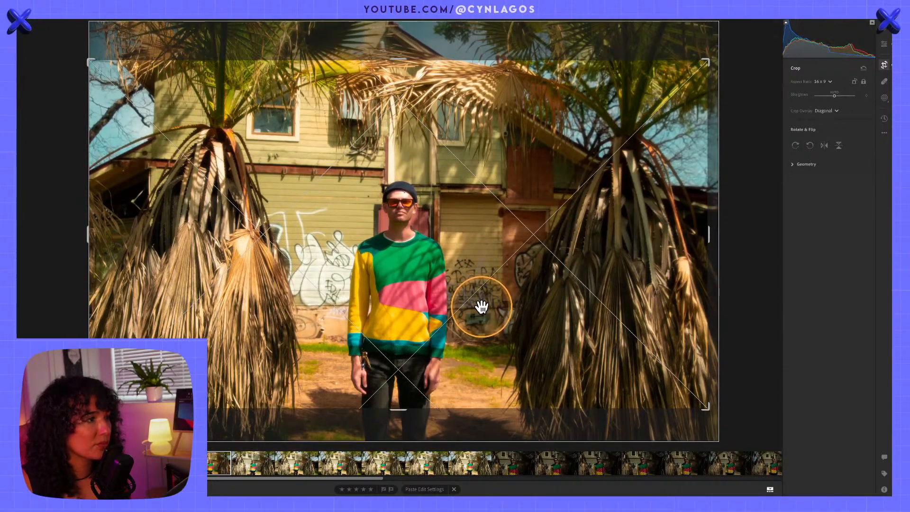
Set the crop overlay to Fifths, shift the photo slightly upward to align the man's eyes with the grid line, and apply the crop
click(829, 110)
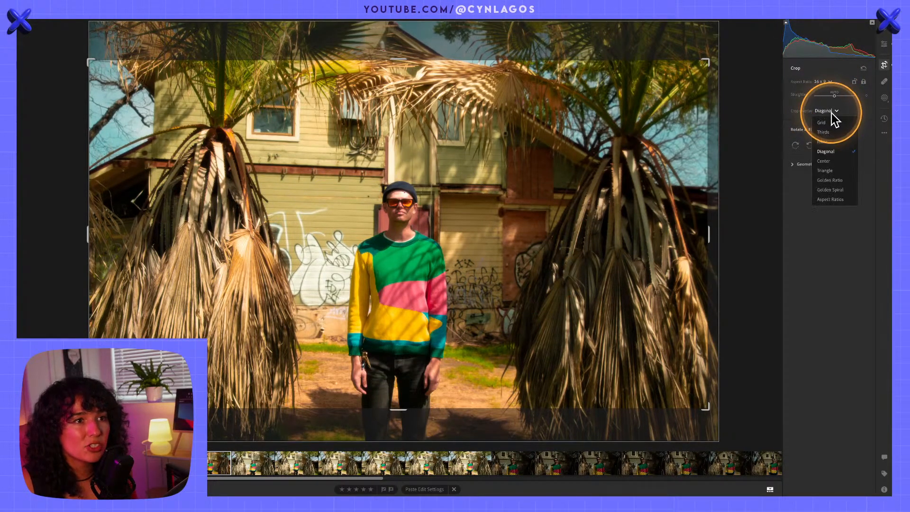
click(832, 141)
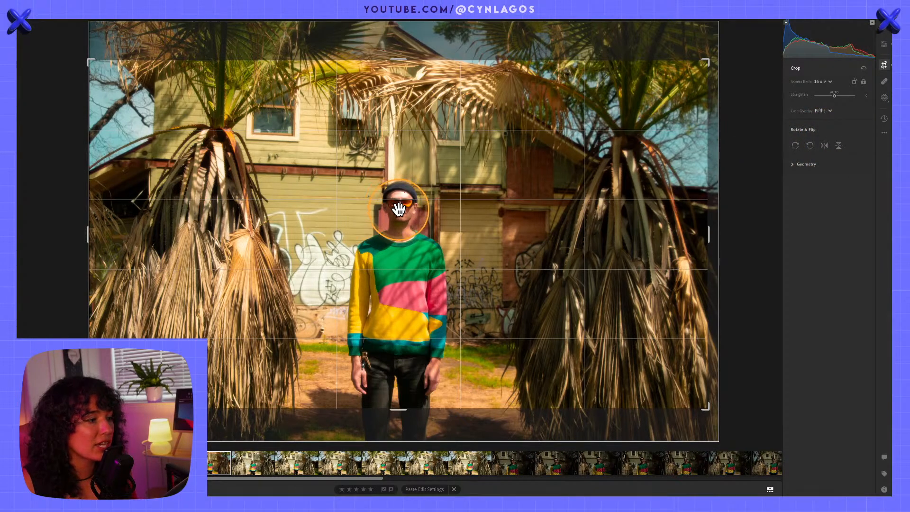
drag(400, 213, 398, 207)
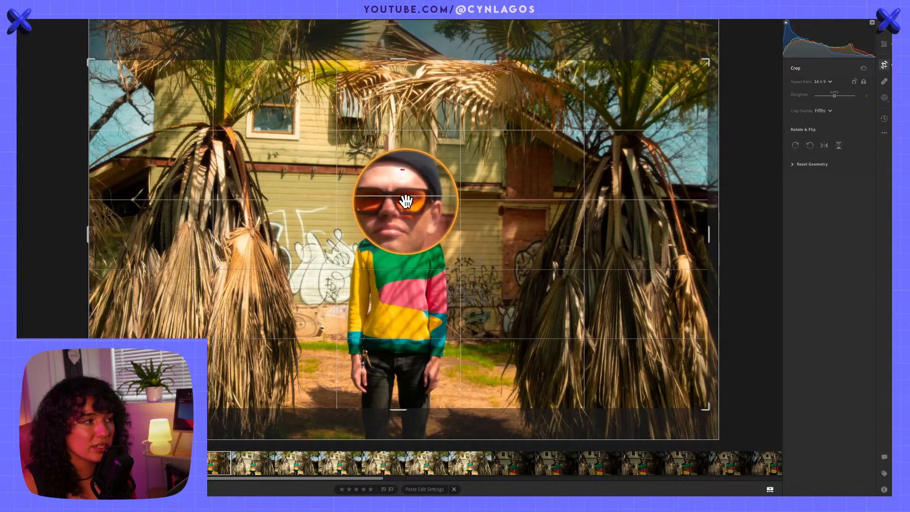
drag(409, 209, 408, 206)
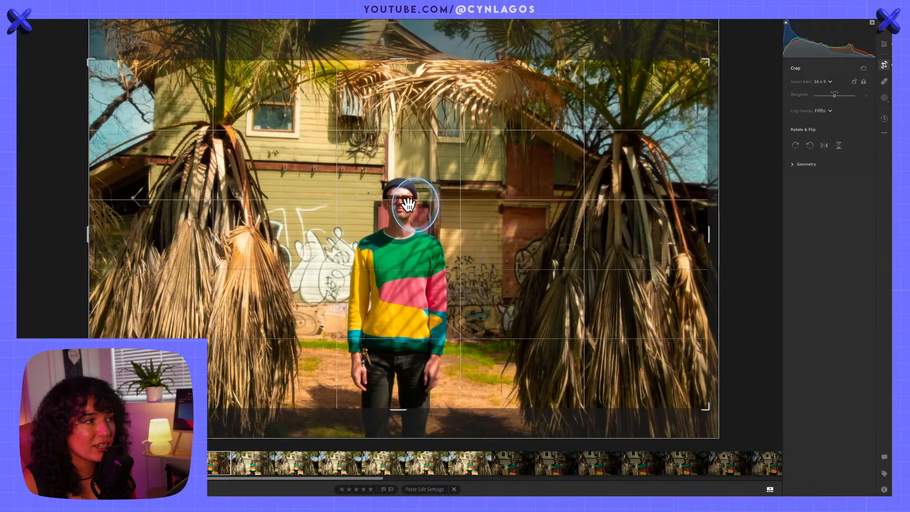
key(alt)
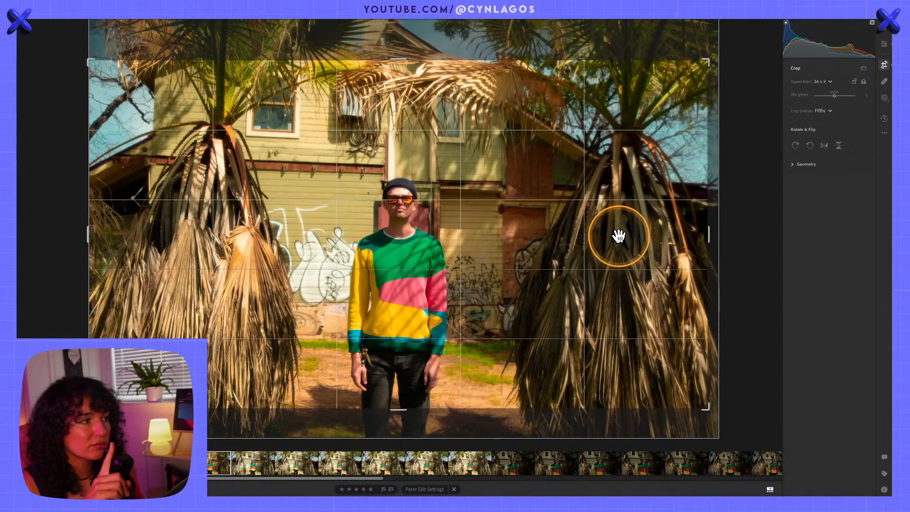
key(e)
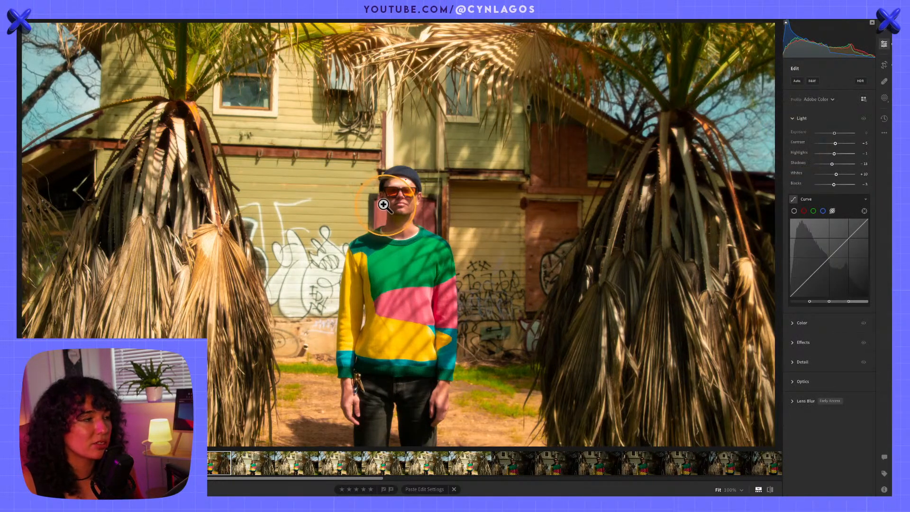
Lower the Highlights of the cropped wide portrait and collapse the curve settings
key(alt)
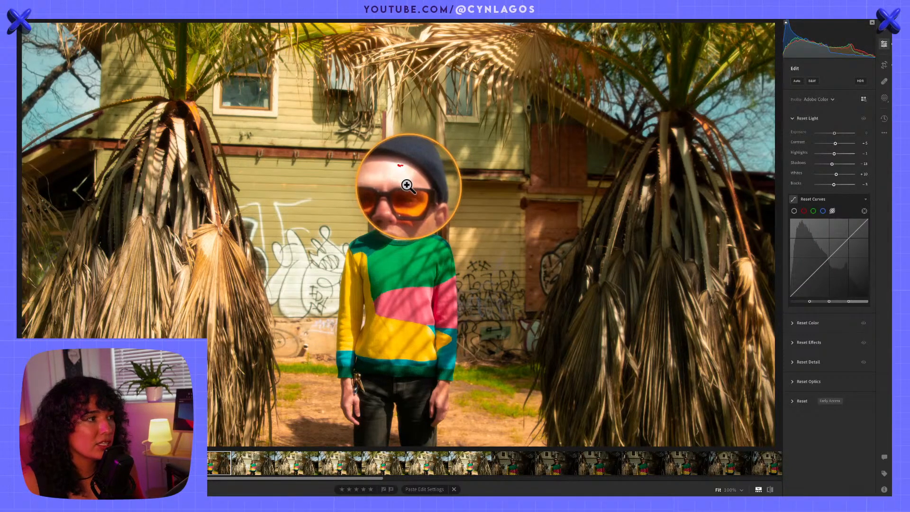
drag(835, 154, 831, 160)
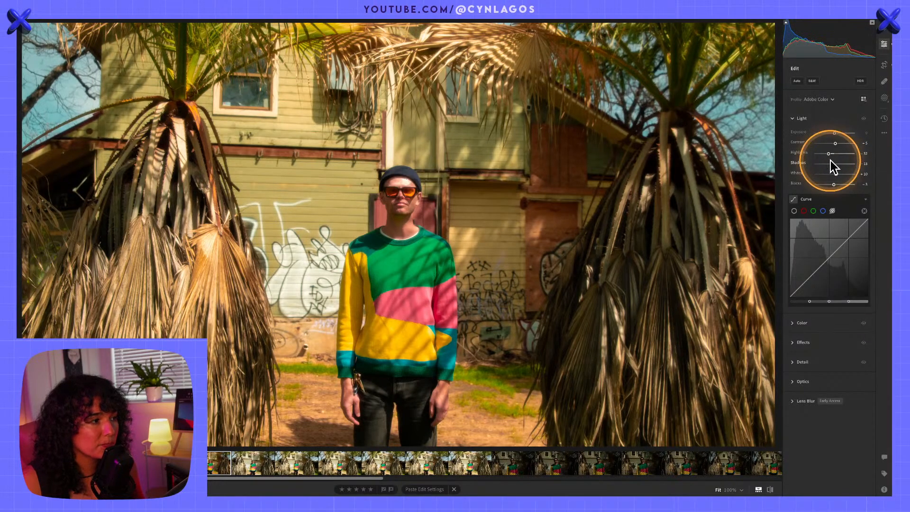
click(835, 200)
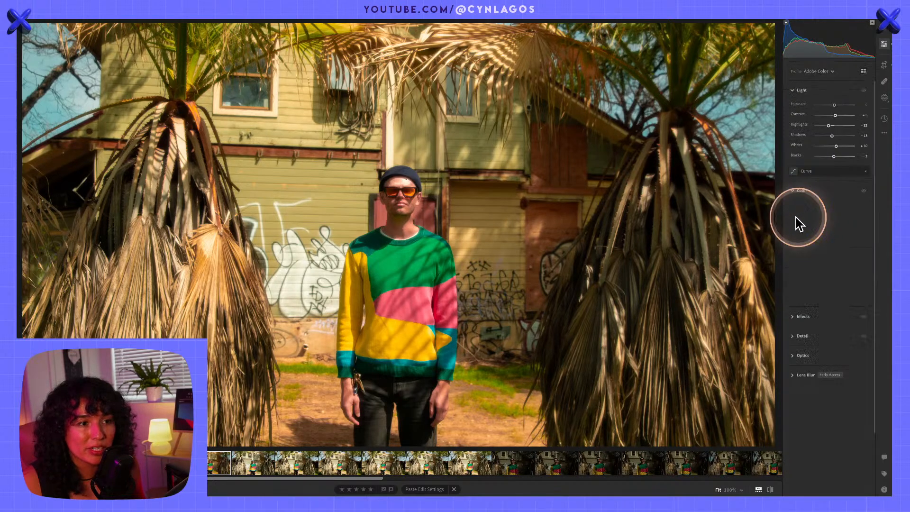
Collapse the Color Mixer settings, expand Point Color, and sample the pink patch on the man's sweater
click(799, 218)
click(797, 194)
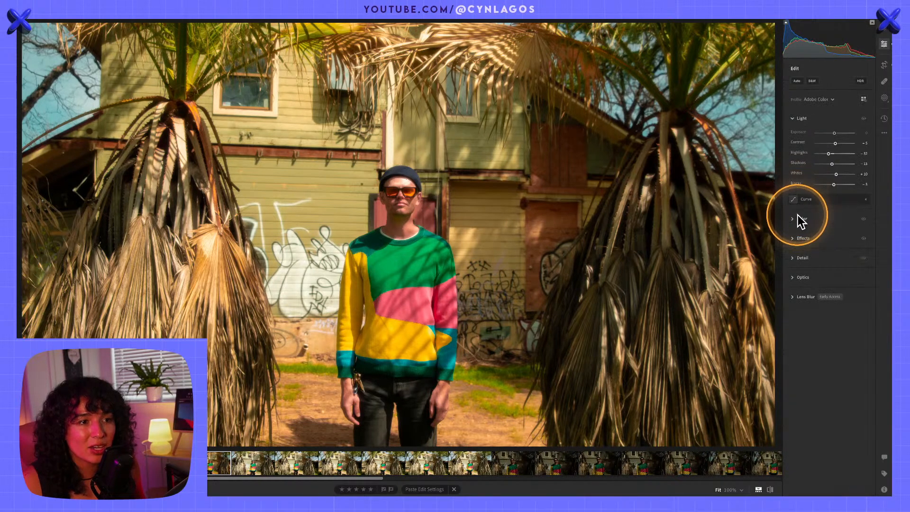
click(797, 192)
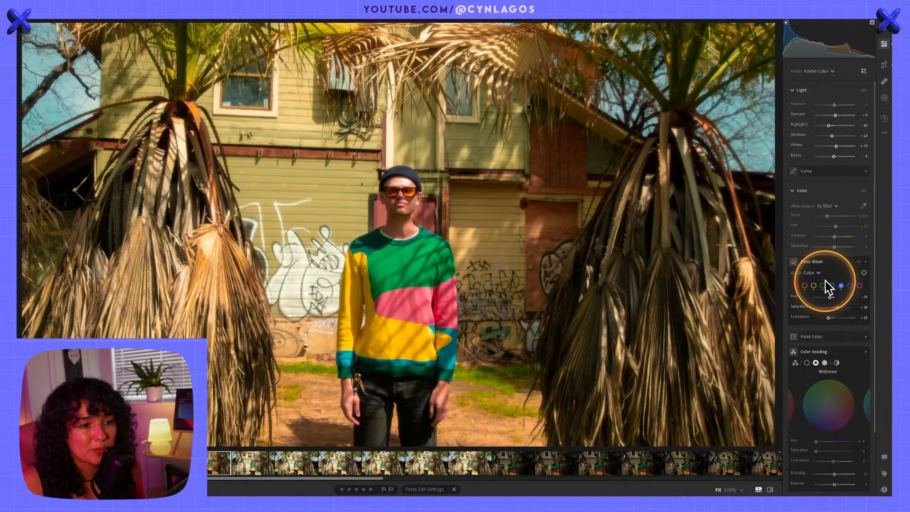
click(835, 261)
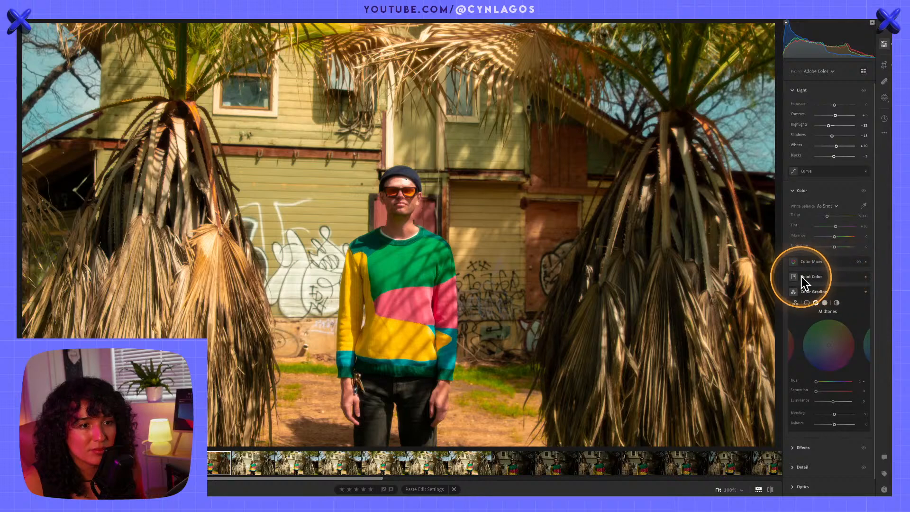
click(829, 280)
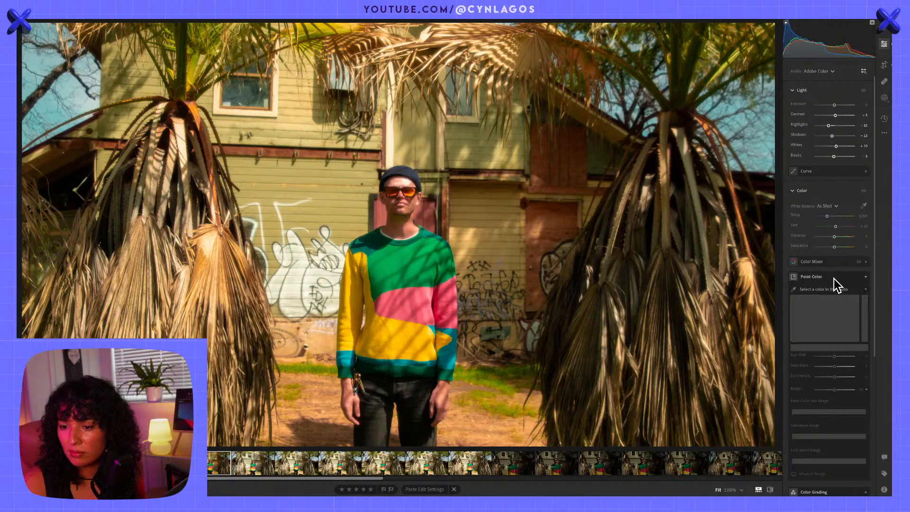
click(829, 306)
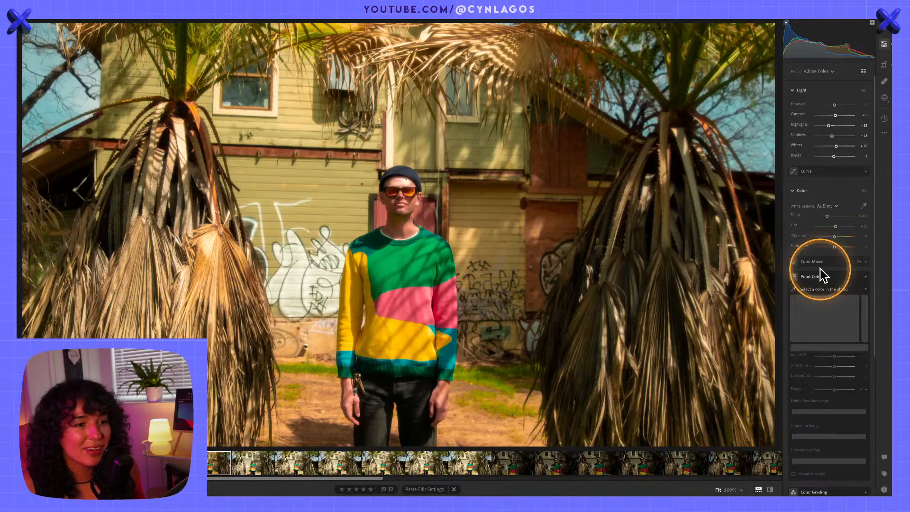
scroll(834, 327, down, 1)
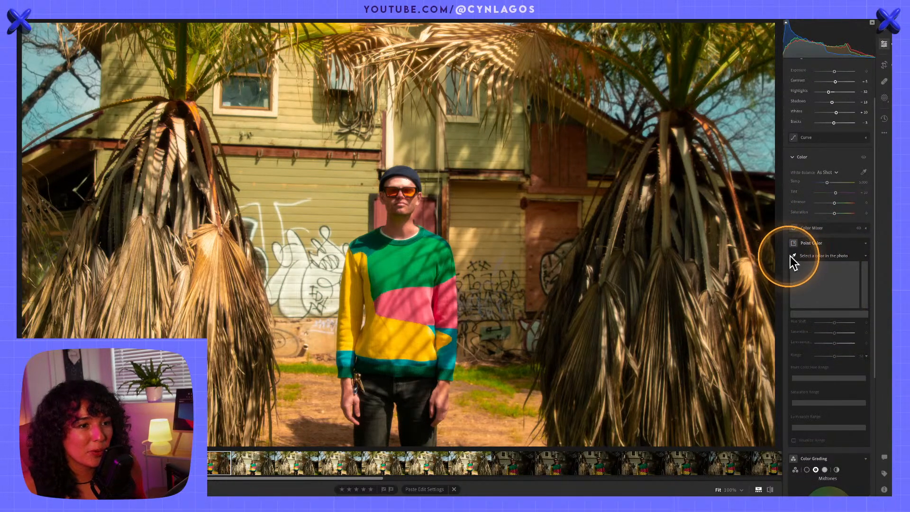
click(805, 256)
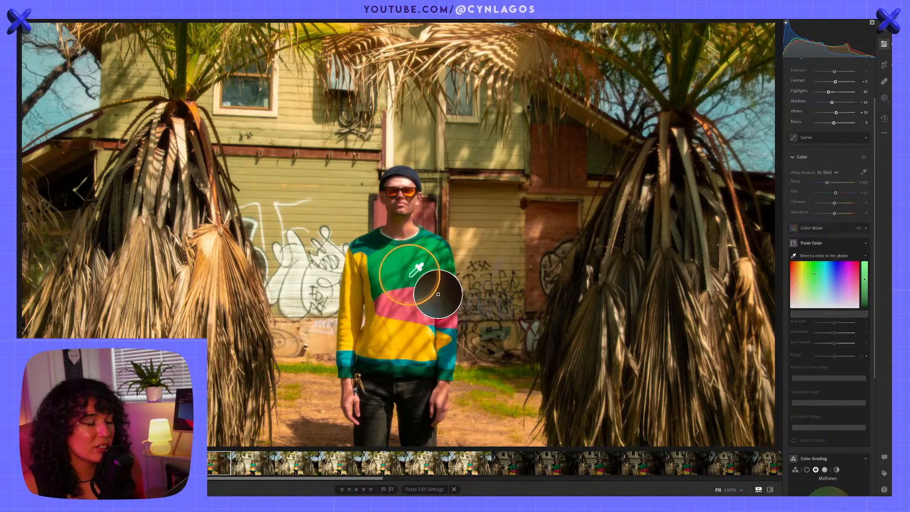
click(416, 303)
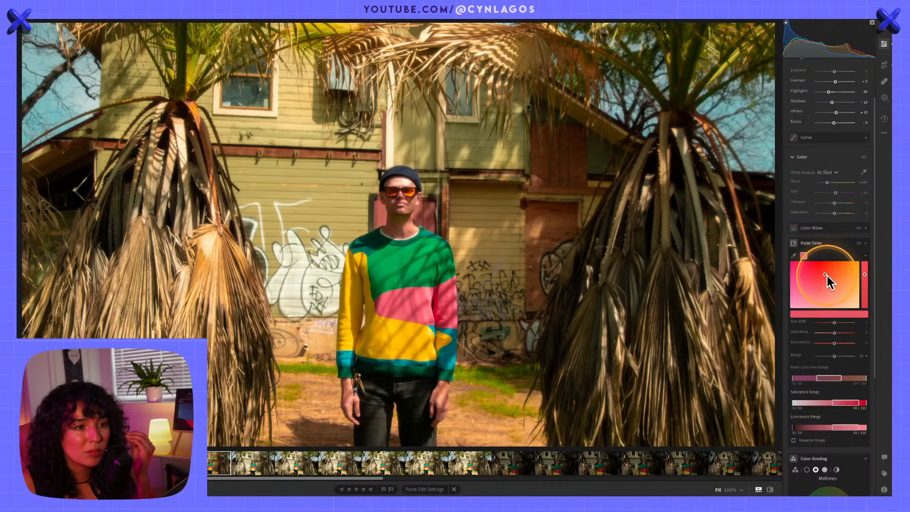
Visualize the sampled pink's range and shift its hue range toward purple to exclude the orange tones
click(794, 441)
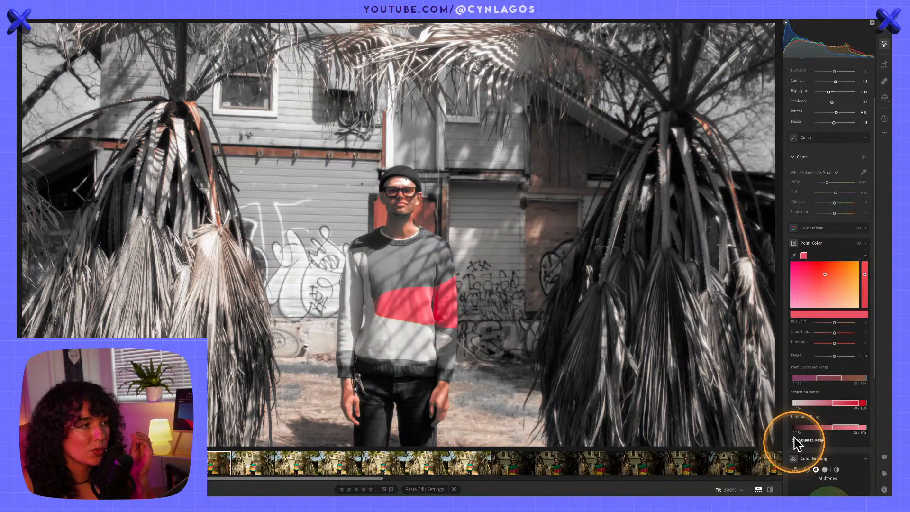
key(alt)
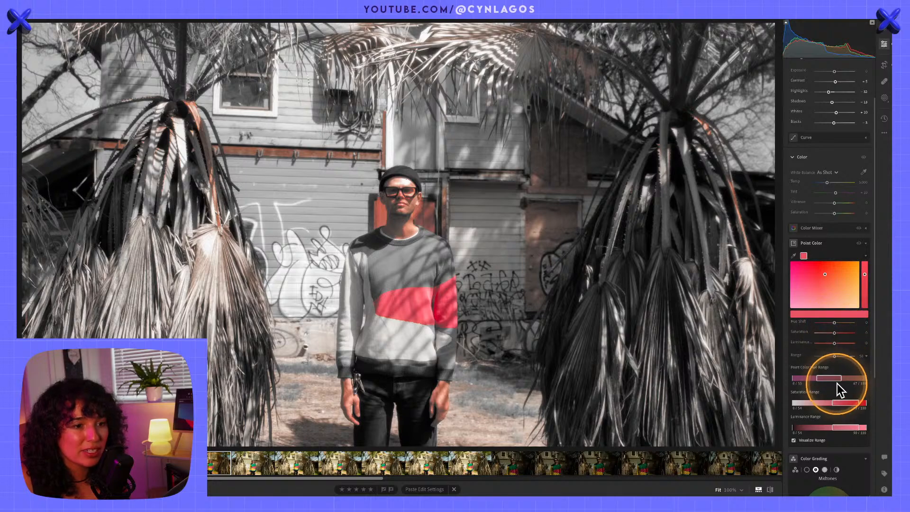
scroll(838, 375, down, 2)
scroll(837, 362, down, 3)
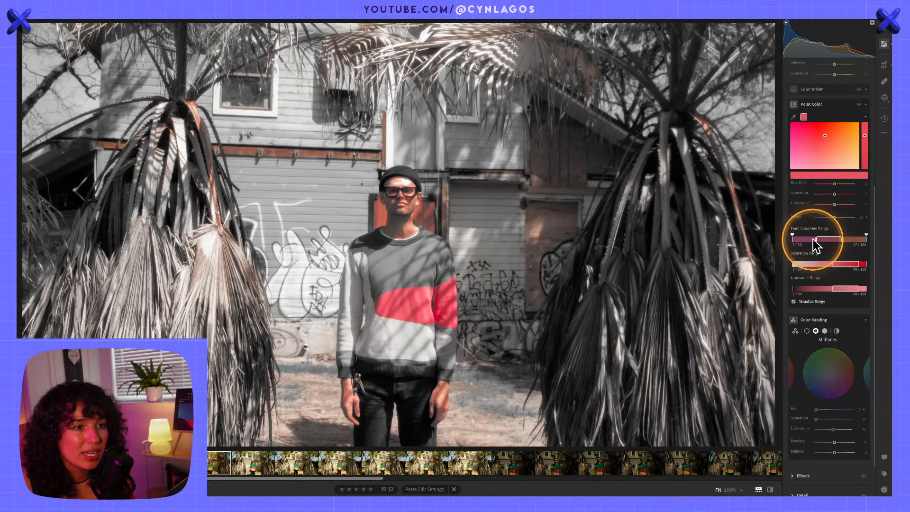
drag(816, 238, 789, 238)
key(alt)
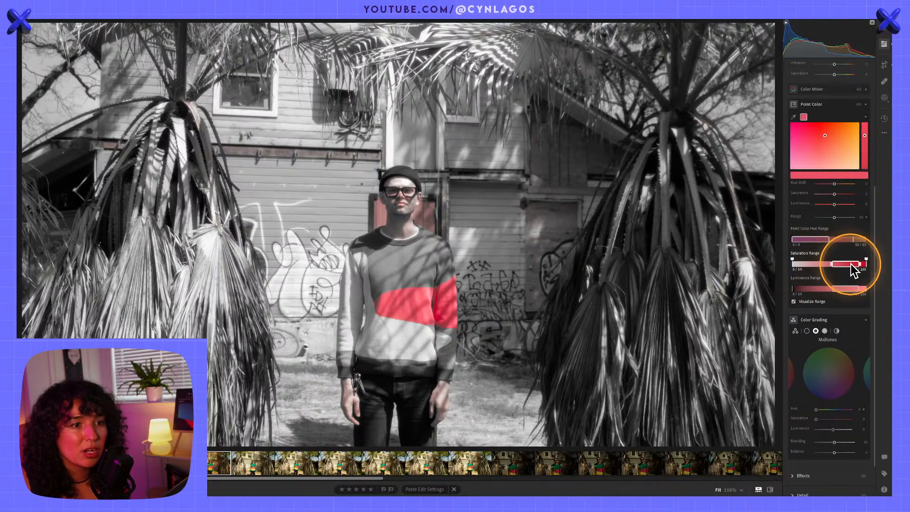
Narrow the upper end of the pink's saturation range, slightly adjust its luminance range, and turn off Visualize Range
mouse_move(862, 270)
mouse_down()
mouse_move(853, 260)
mouse_move(849, 290)
mouse_move(831, 292)
mouse_move(854, 287)
mouse_move(850, 281)
mouse_up()
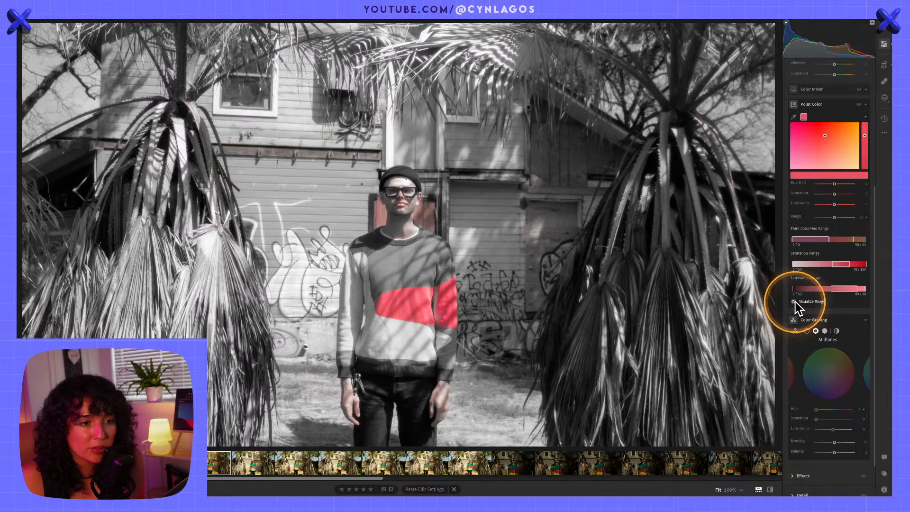
key(alt)
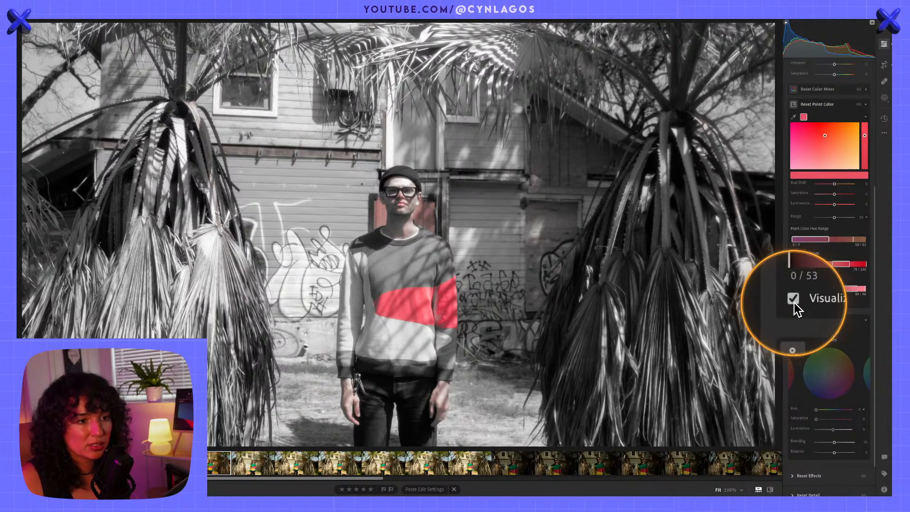
click(794, 302)
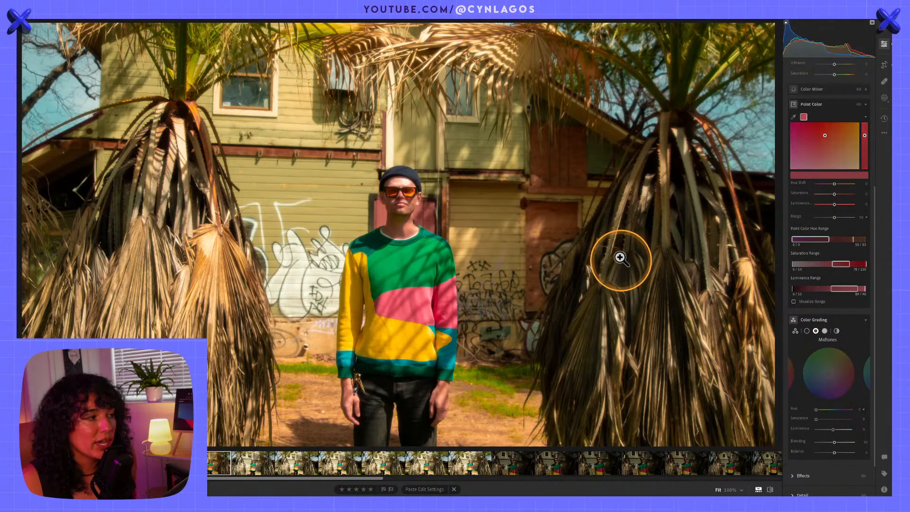
Shift the sweater's sampled pink away from red, lower its saturation and luminance slightly, and collapse the color swatch area
key(alt)
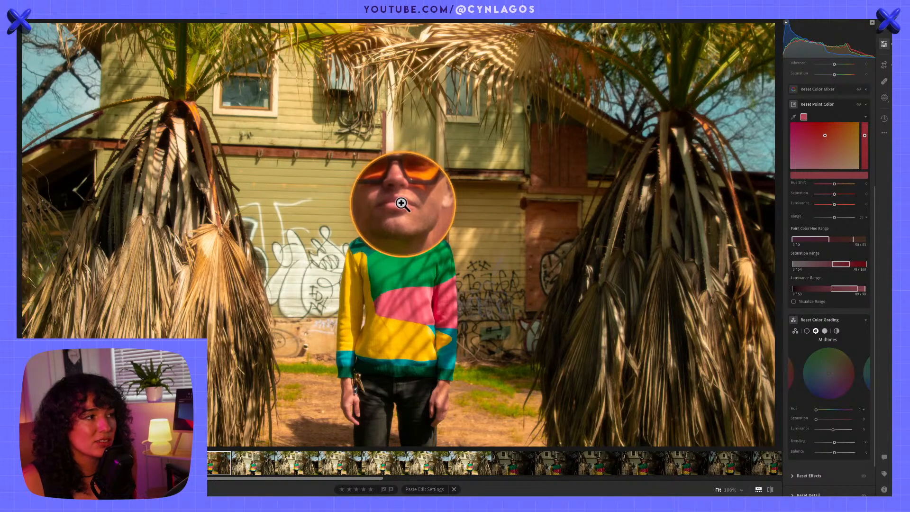
mouse_move(826, 136)
mouse_down()
mouse_move(829, 162)
mouse_move(829, 118)
mouse_move(829, 172)
mouse_move(827, 131)
mouse_up()
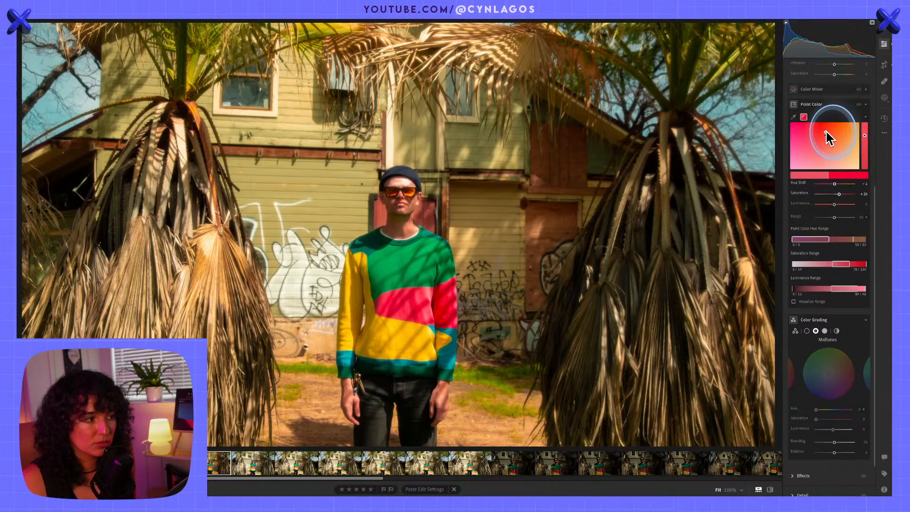
mouse_move(826, 132)
mouse_down()
mouse_move(855, 134)
mouse_move(799, 132)
mouse_move(812, 141)
mouse_up()
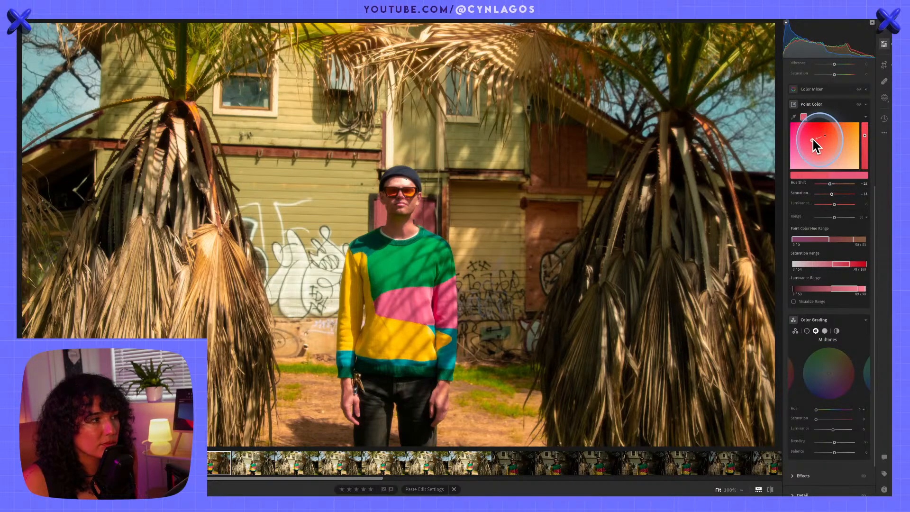
mouse_move(865, 137)
mouse_down()
mouse_move(873, 152)
mouse_move(869, 138)
mouse_up()
key(alt)
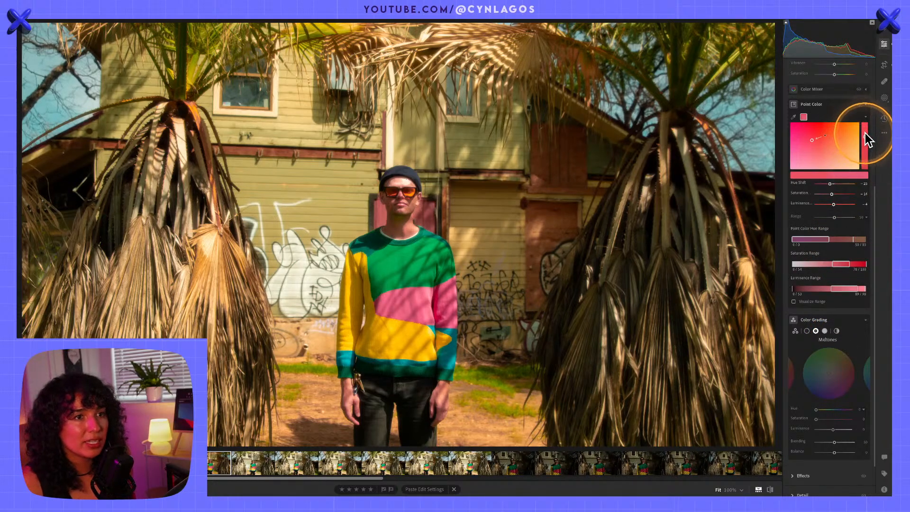
click(866, 117)
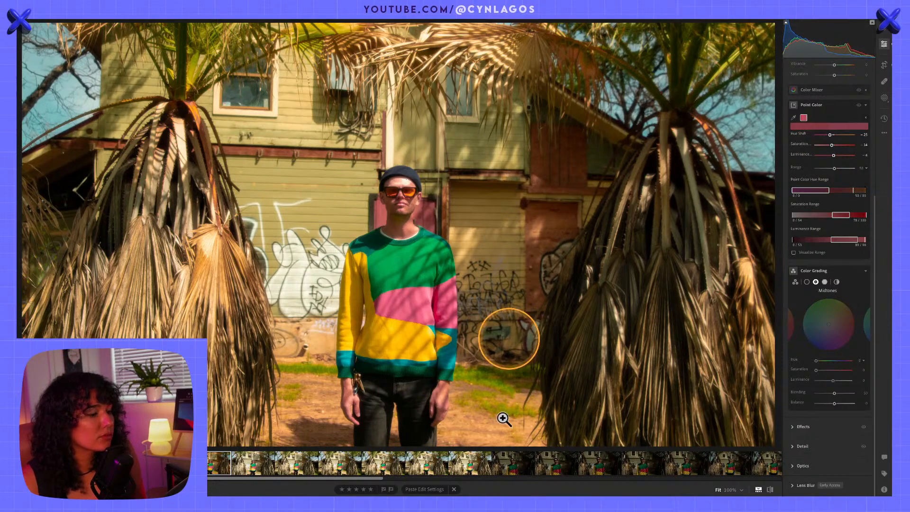
Switch to Google Chrome and bring up its open browser window
mouse_move(487, 493)
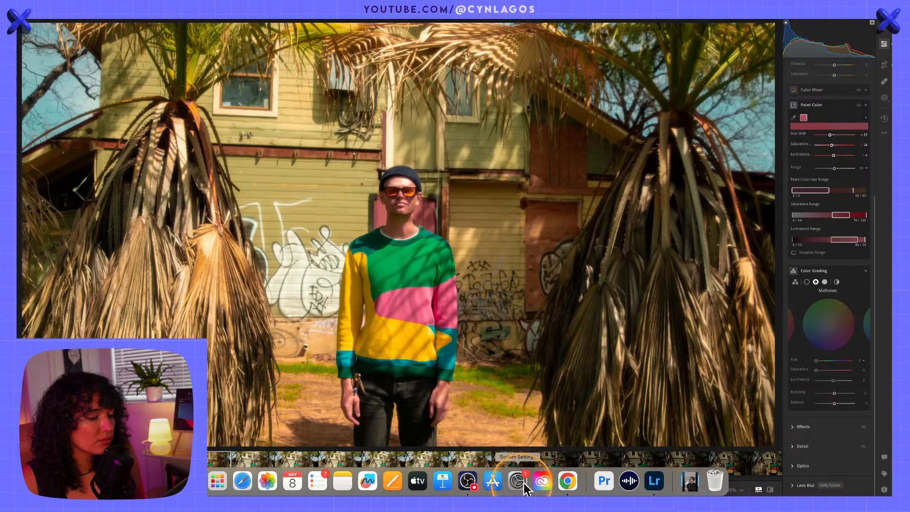
click(567, 487)
key(ctrl+Up)
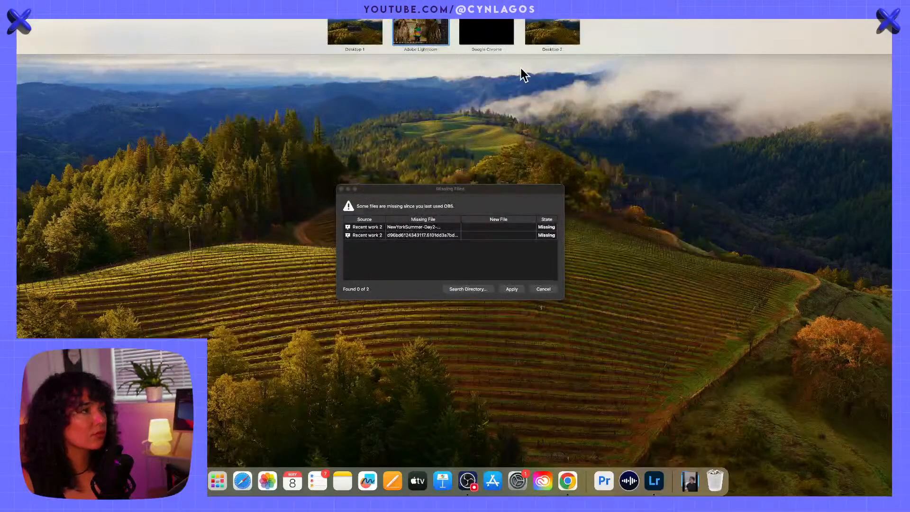
click(433, 28)
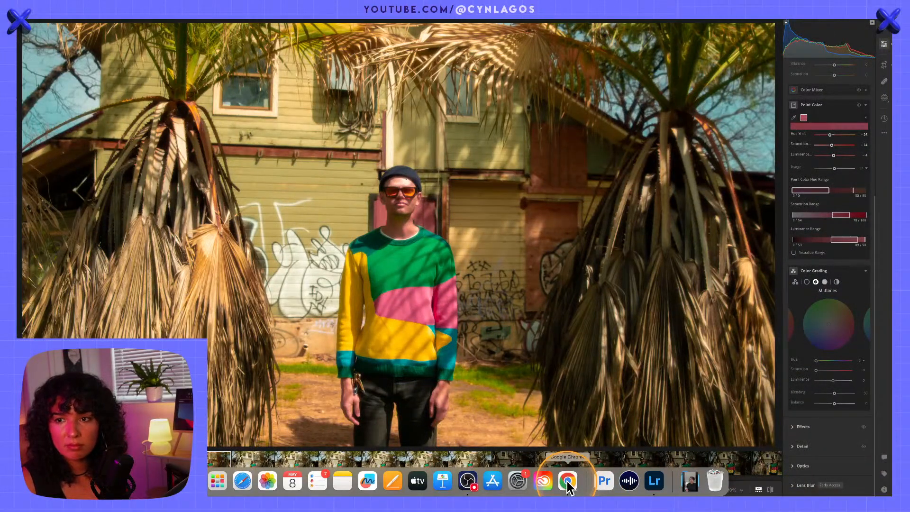
right_click(568, 485)
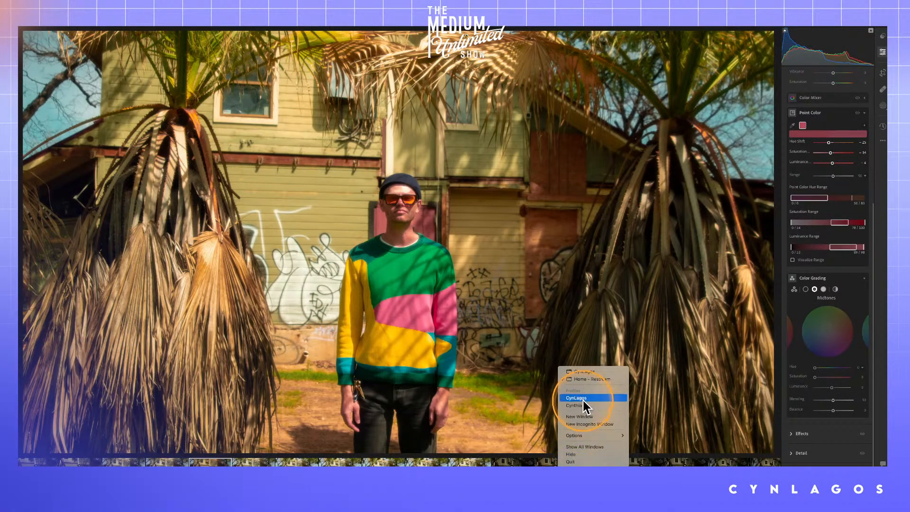
click(584, 372)
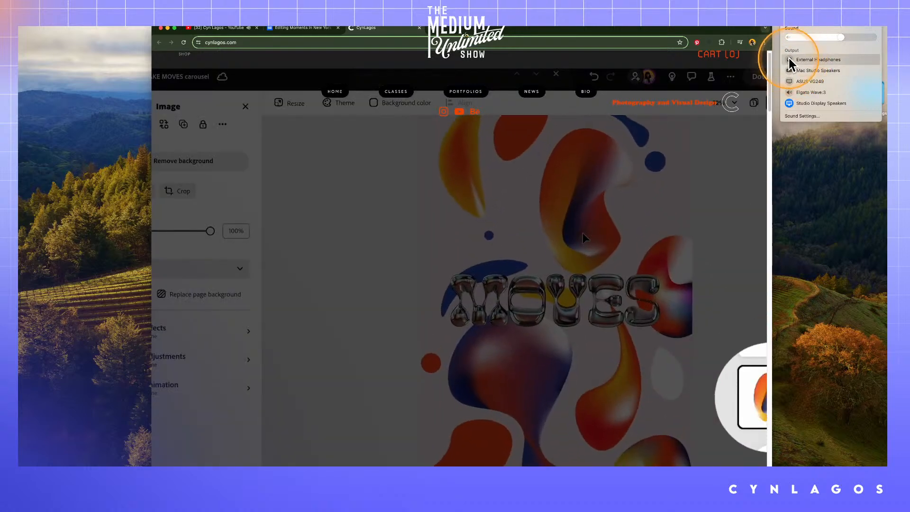
Close the photographer's website and YouTube tabs, and show the Behance project's wide portrait in full screen
click(582, 233)
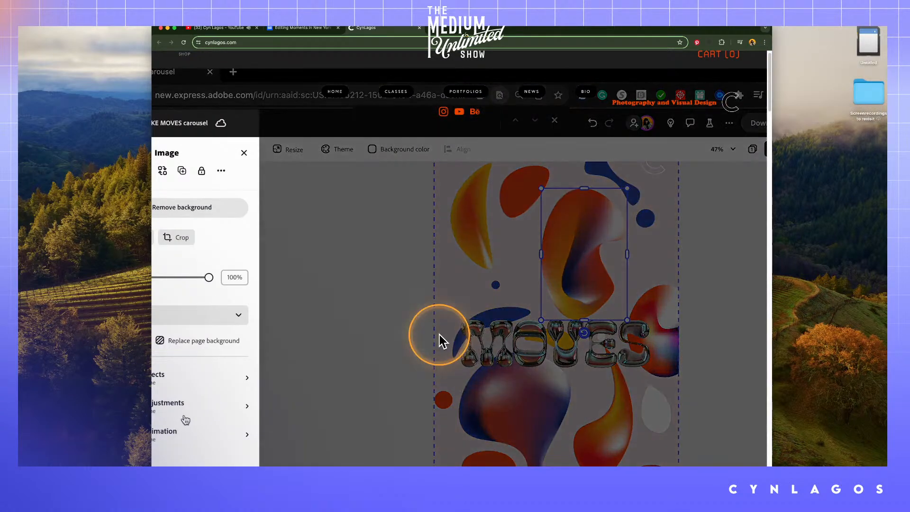
click(174, 434)
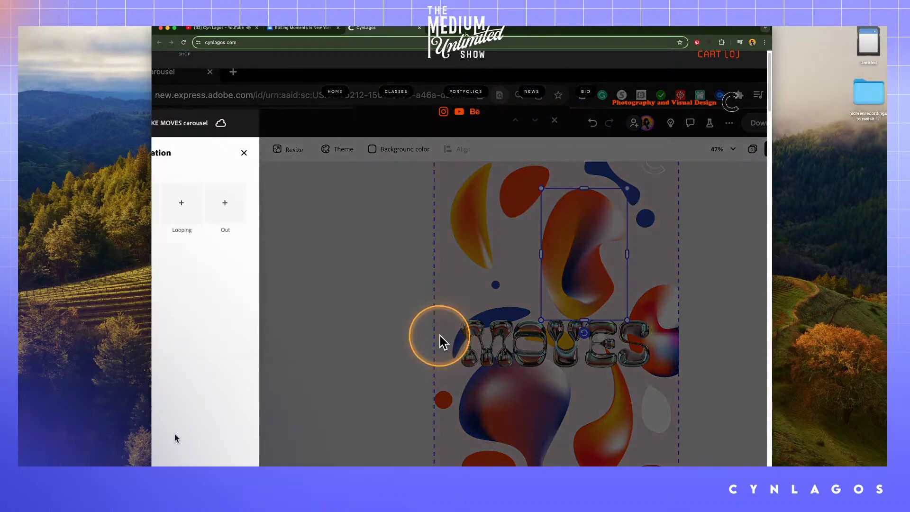
click(419, 28)
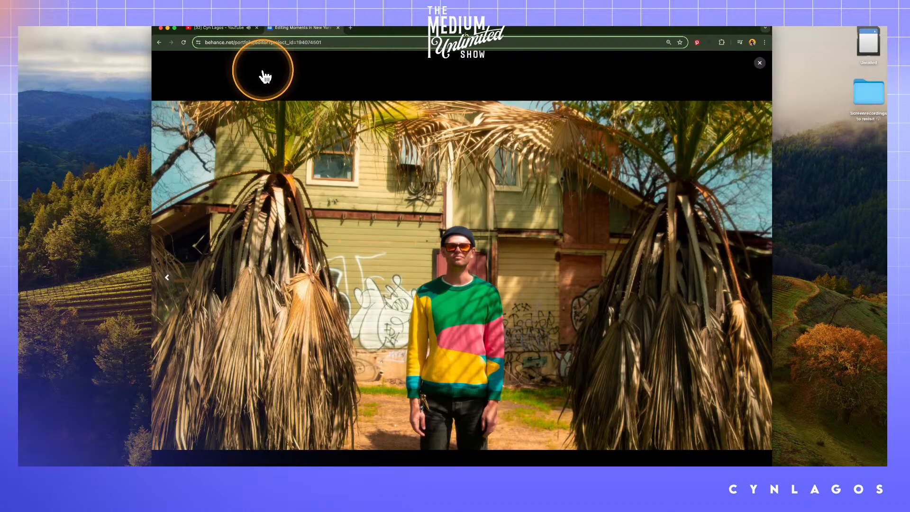
click(244, 30)
click(256, 28)
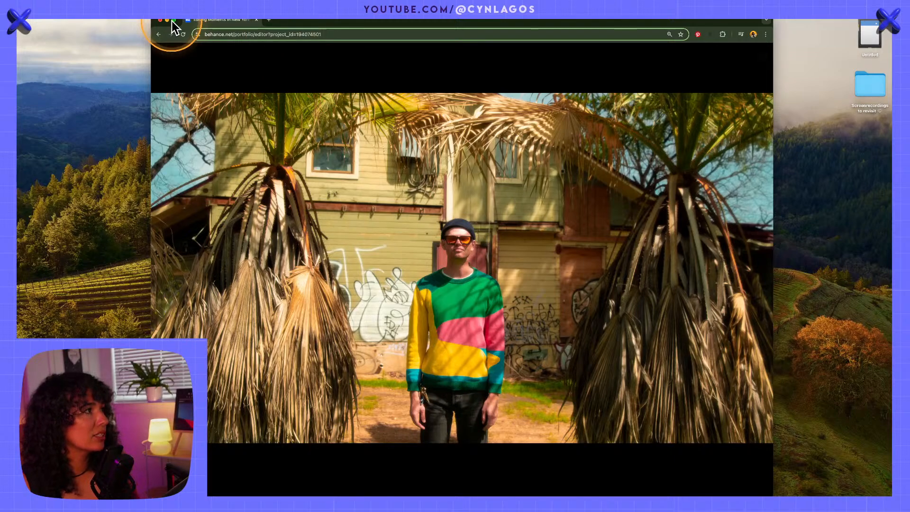
click(173, 21)
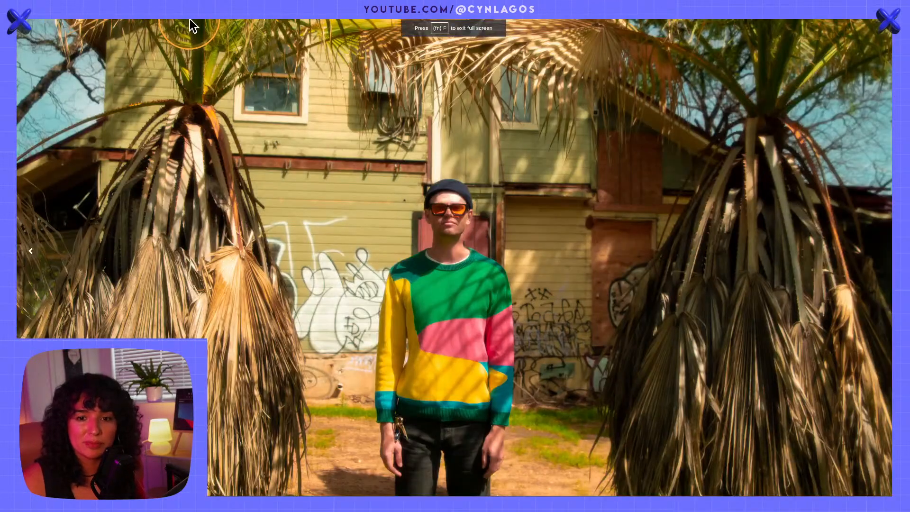
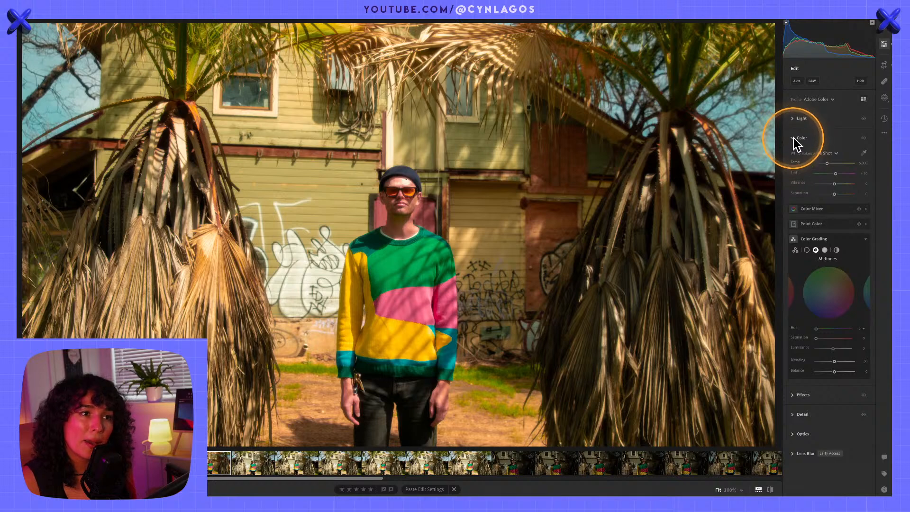
Collapse the Color Grading controls and the Color section in the wide portrait's edit settings
click(793, 139)
click(792, 140)
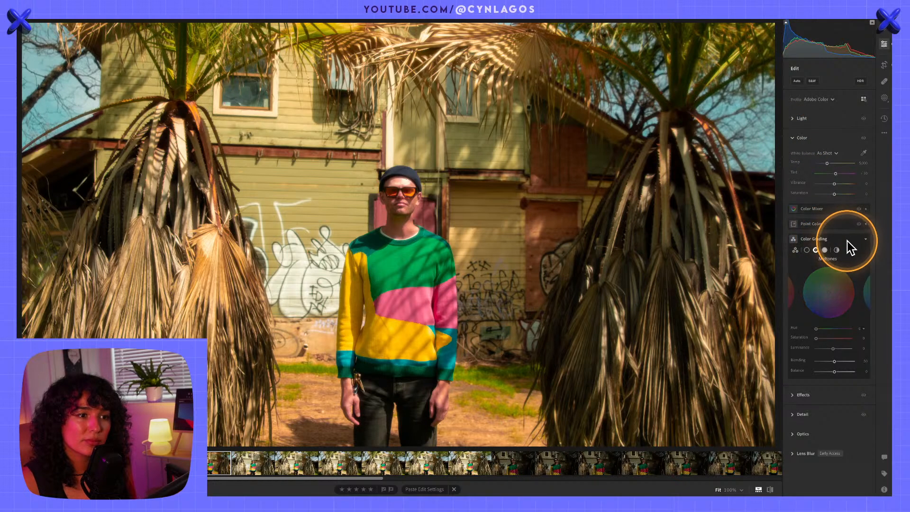
click(848, 240)
click(849, 239)
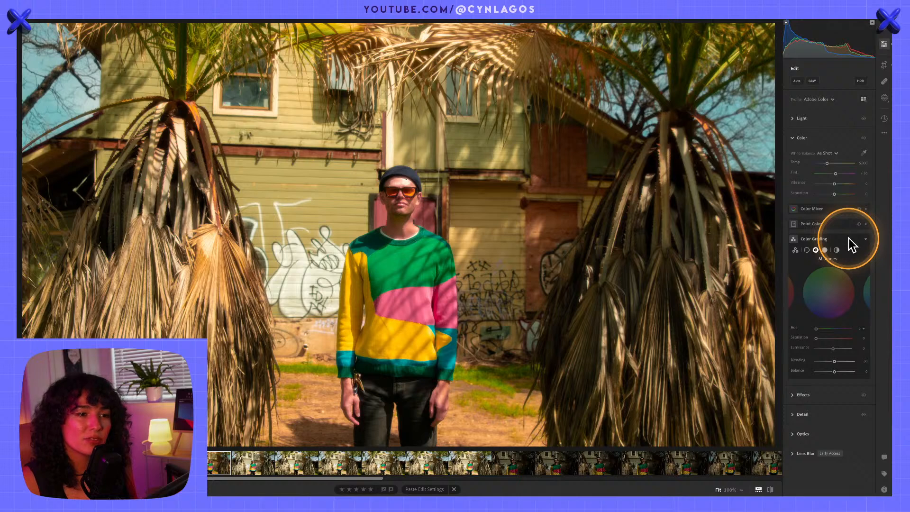
click(849, 238)
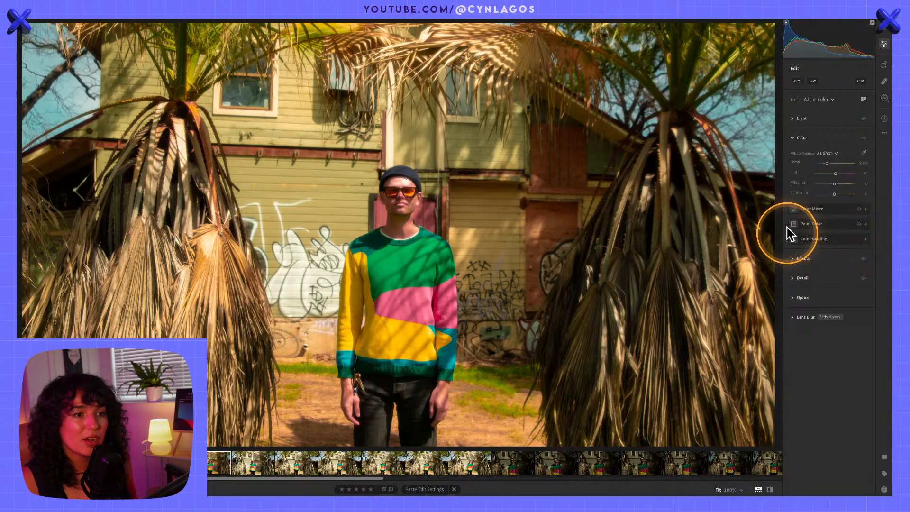
click(796, 139)
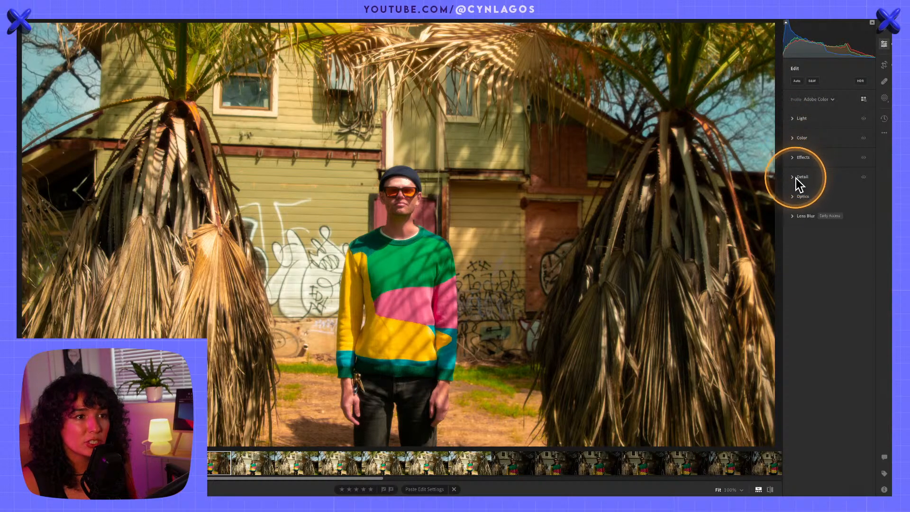
Open the Lens Blur settings and apply Lens Blur to the wide portrait
key(alt)
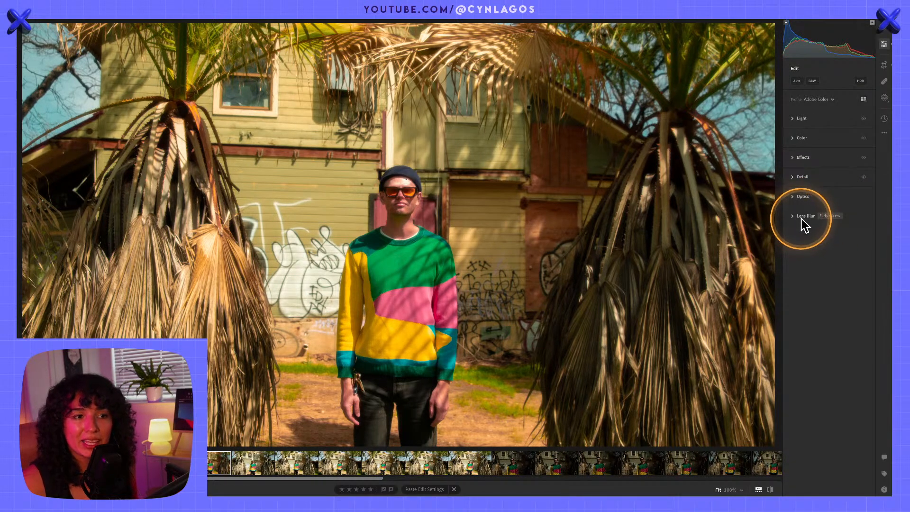
key(alt)
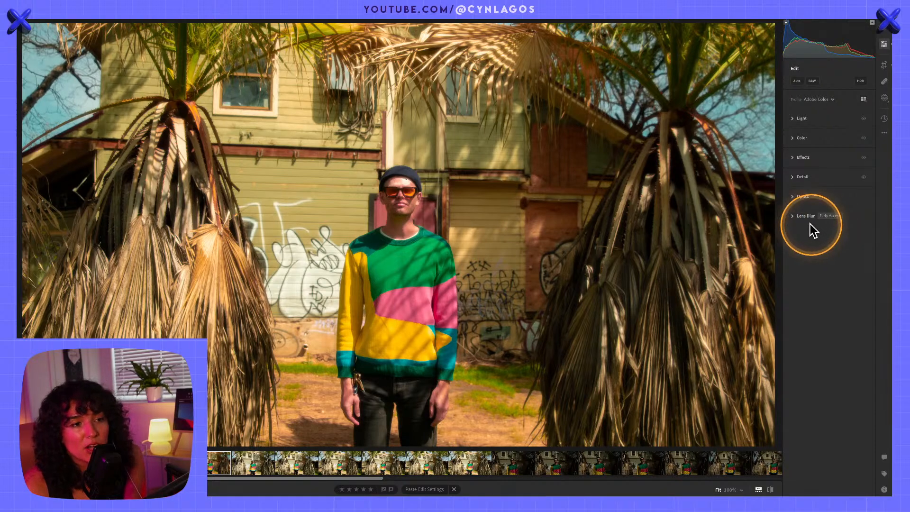
click(795, 216)
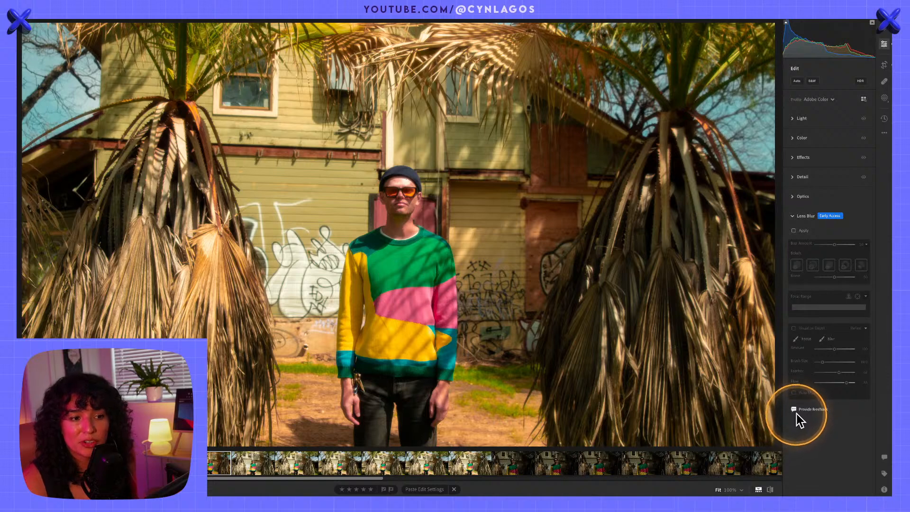
key(alt)
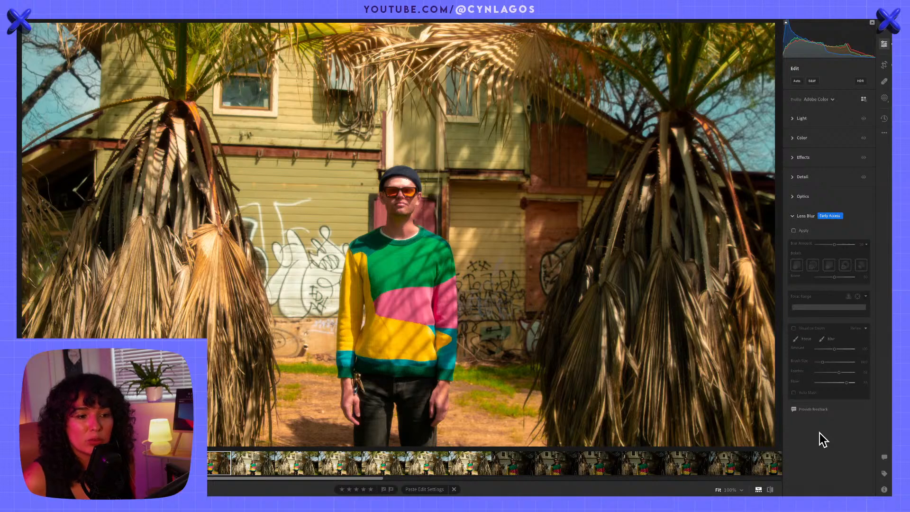
key(alt)
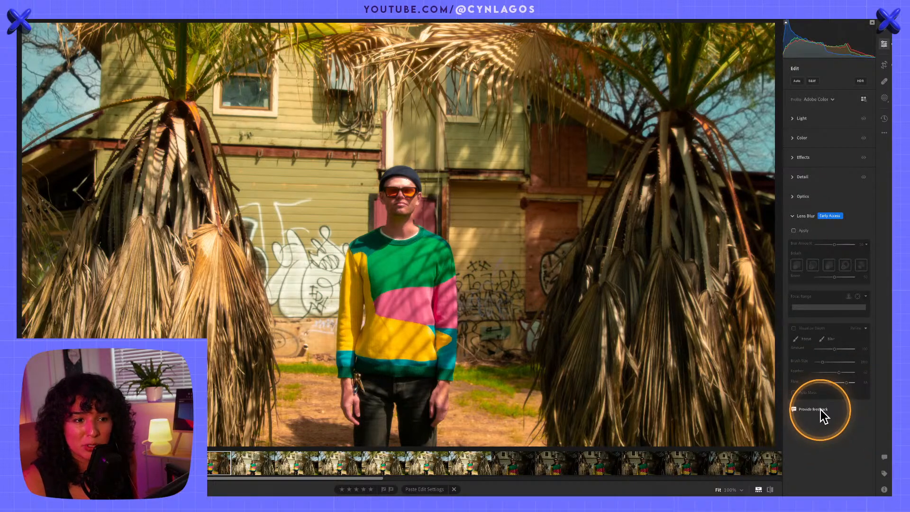
click(795, 231)
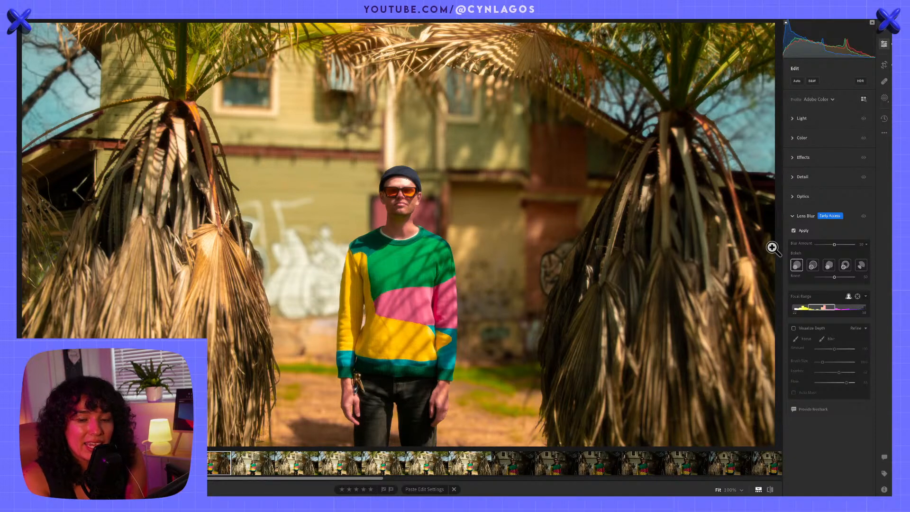
Turn Lens Blur off and back on to compare the sharp and blurred backgrounds
key(alt)
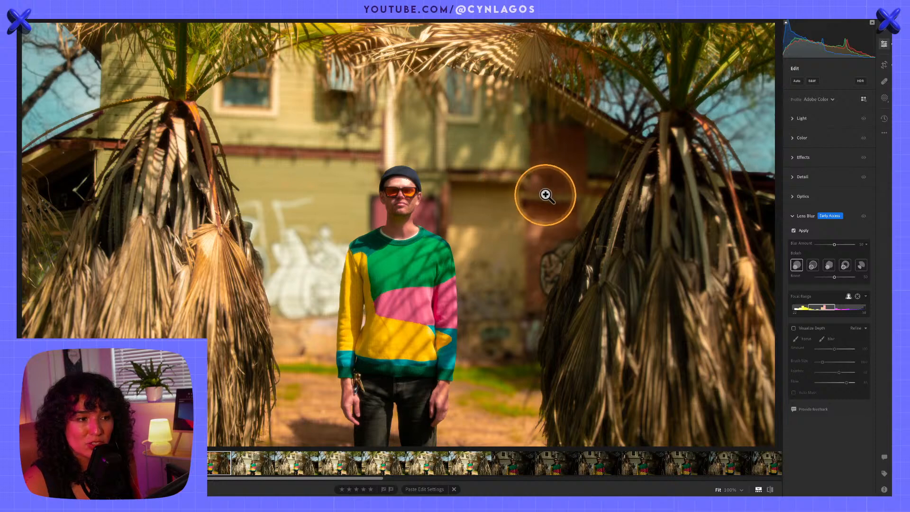
click(794, 231)
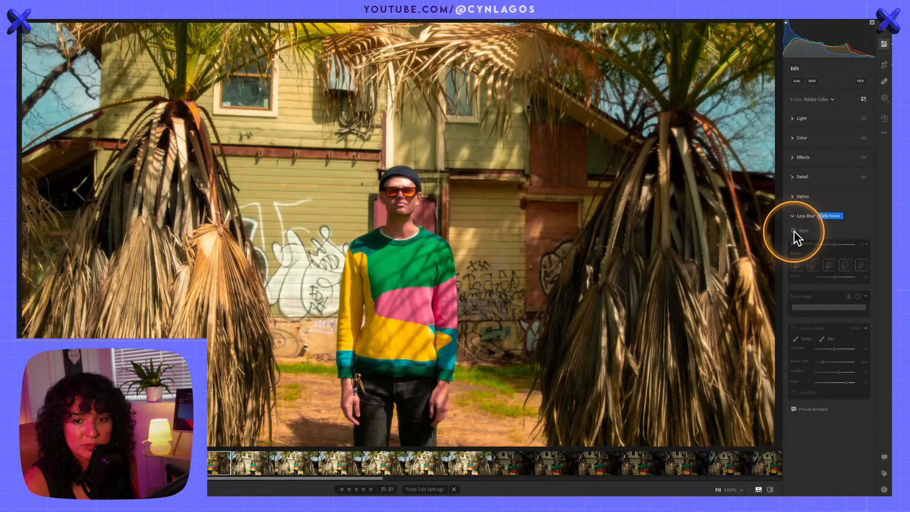
click(795, 231)
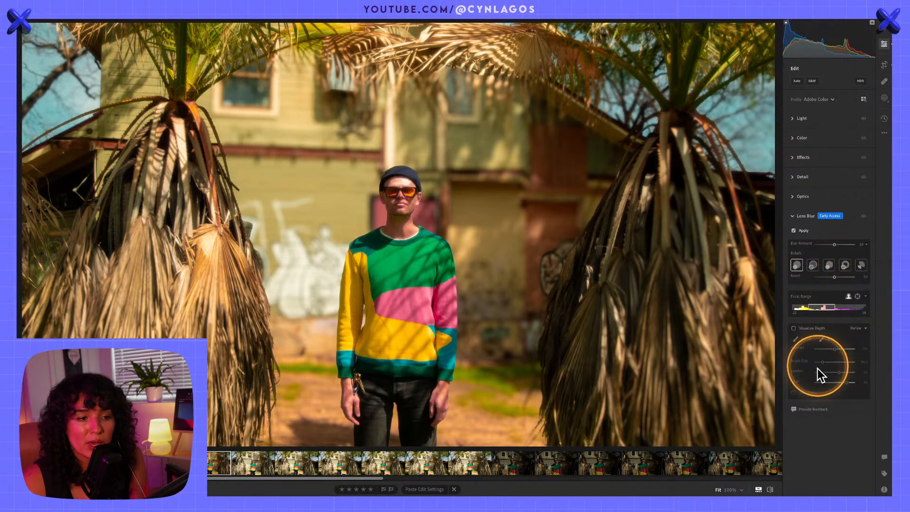
Visualize the depth map, shift the focal range to the nearest depths, and hide the depth visualization
click(793, 329)
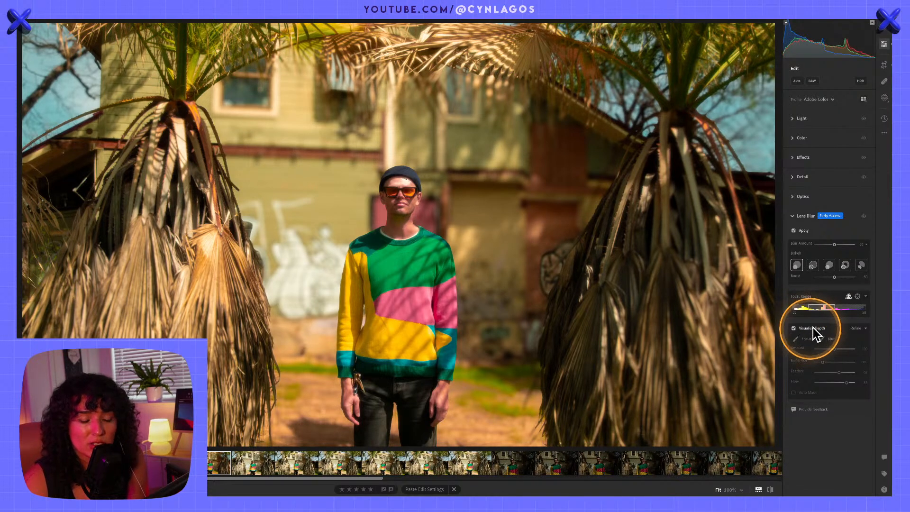
key(alt)
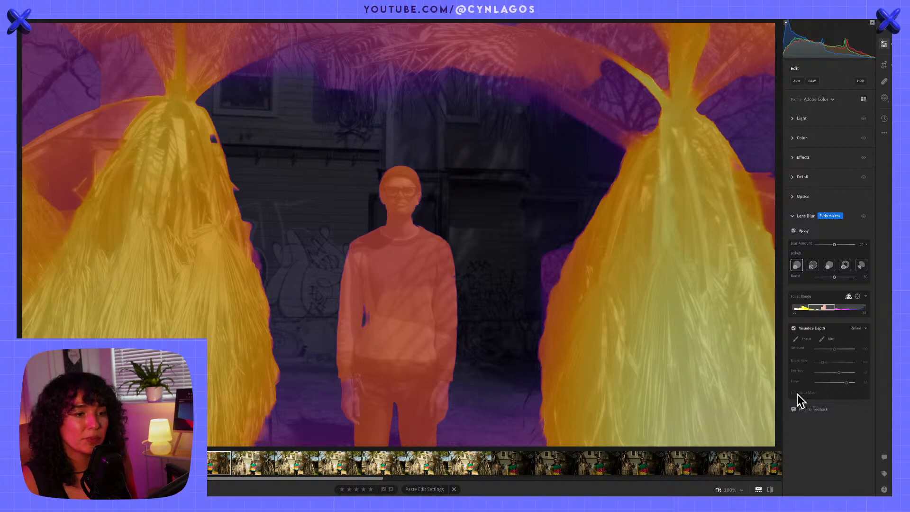
drag(824, 312, 800, 306)
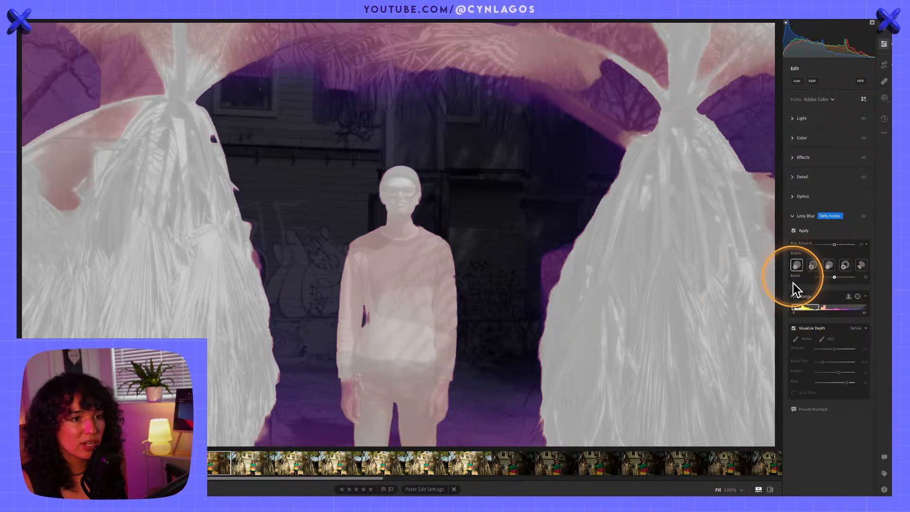
click(795, 328)
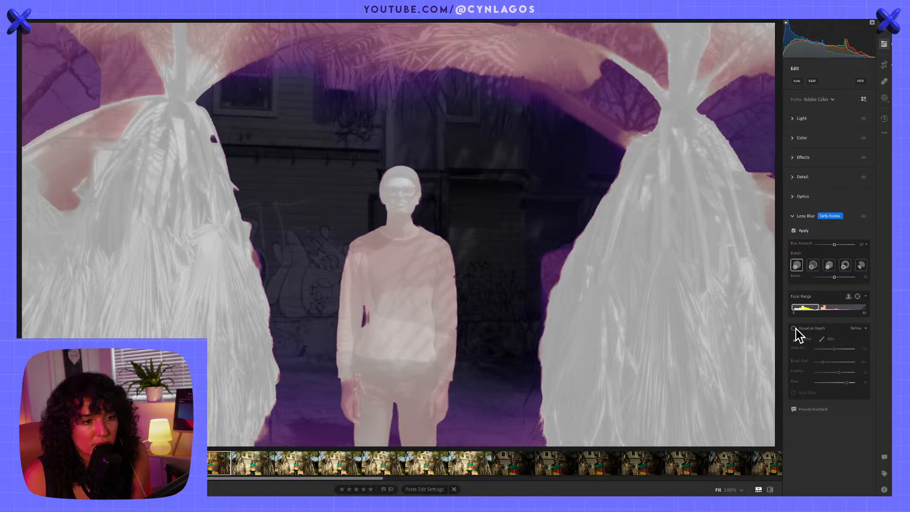
click(810, 304)
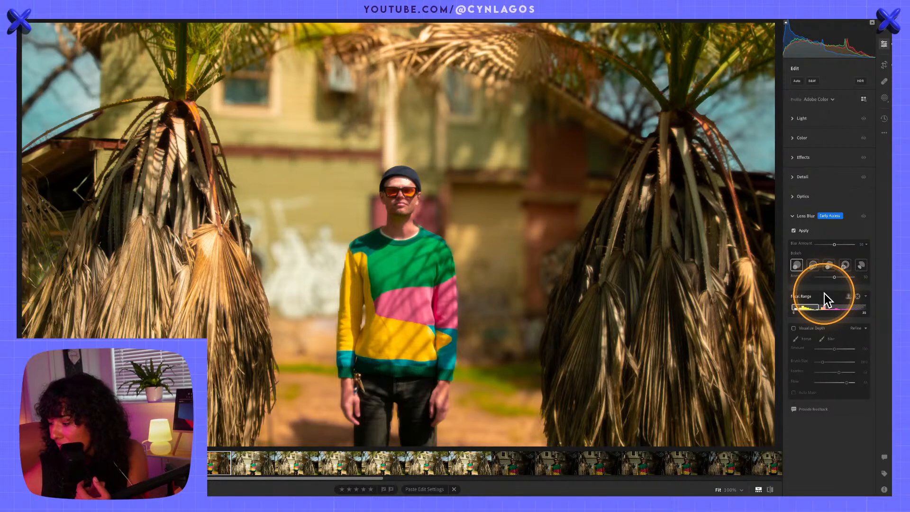
Try moving the Lens Blur focal range to farther depths and back toward the middle
drag(822, 307, 808, 308)
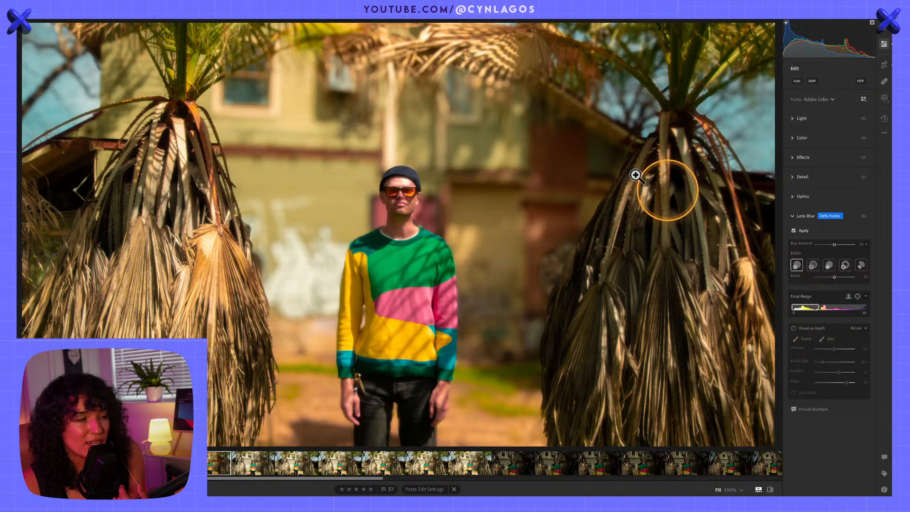
drag(809, 310, 840, 314)
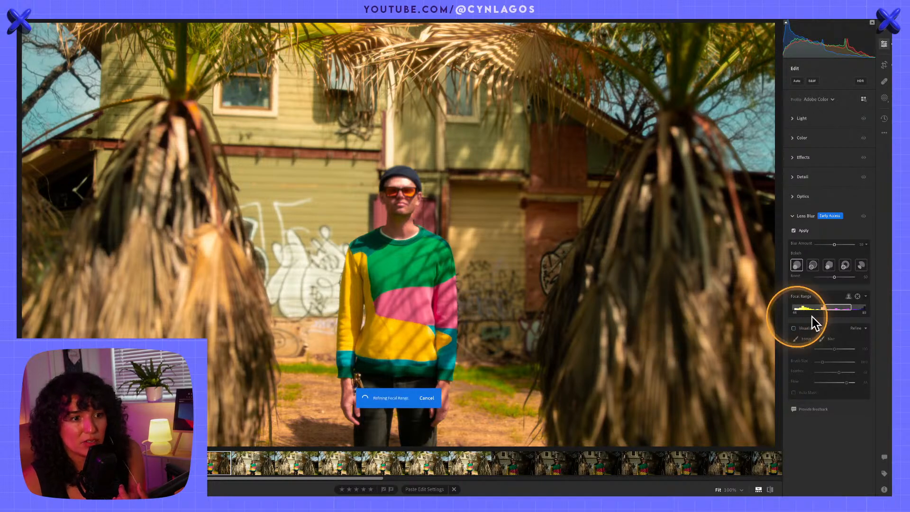
drag(841, 313, 826, 306)
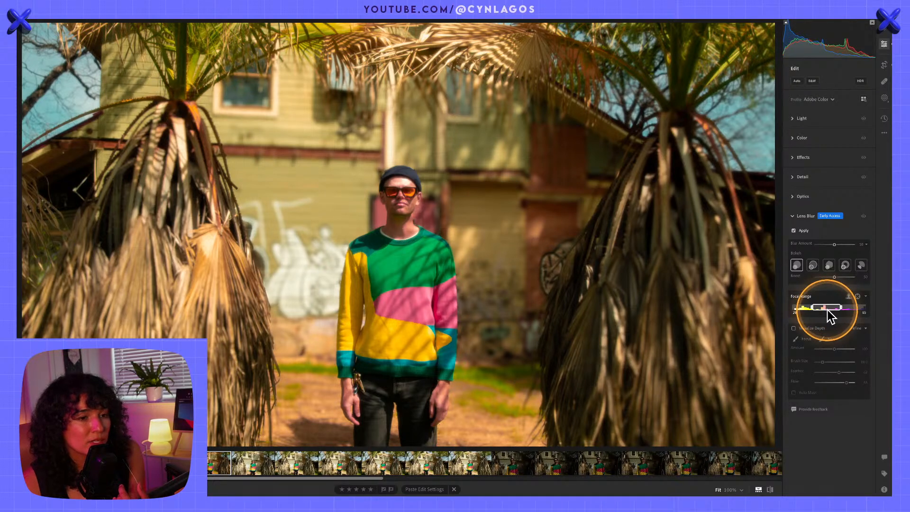
Set the Lens Blur focal range automatically with subject focus
click(848, 296)
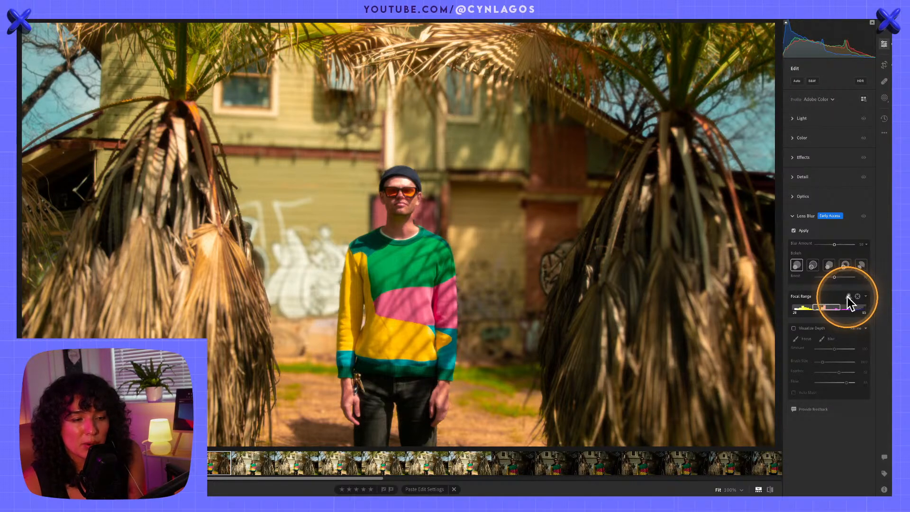
key(alt)
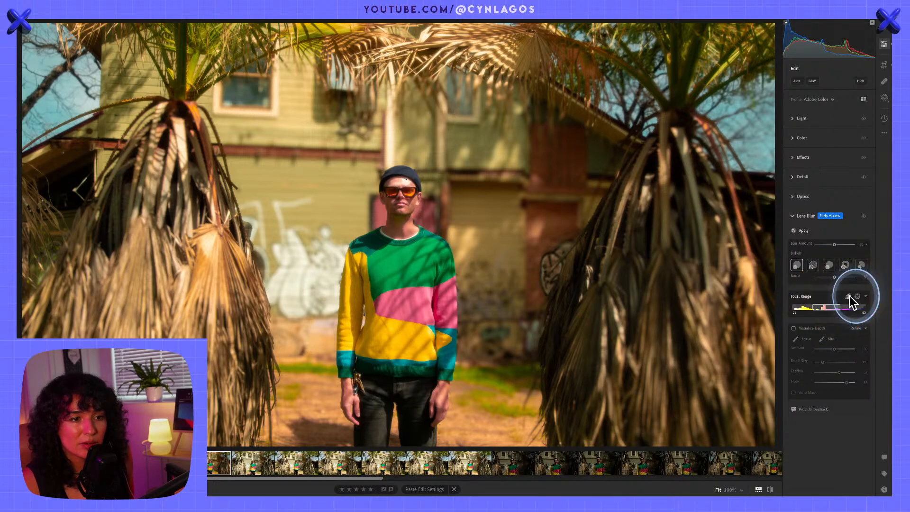
key(alt)
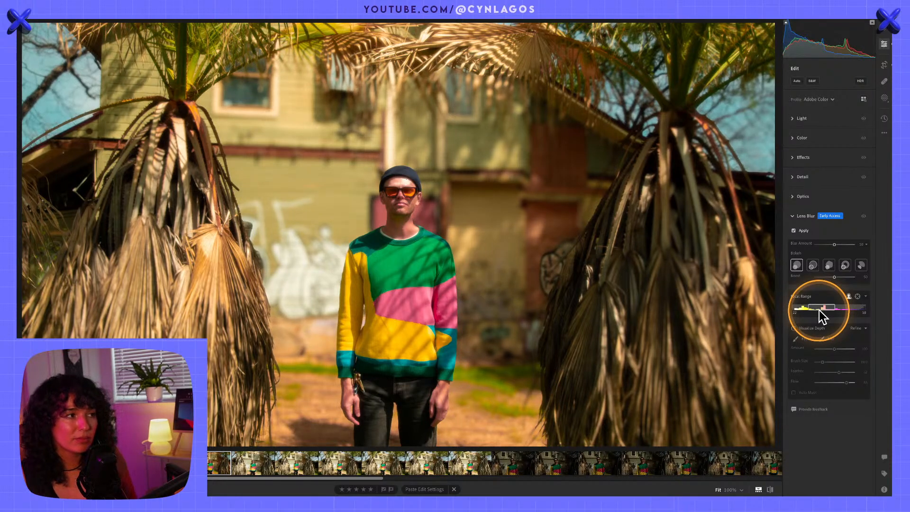
key(alt)
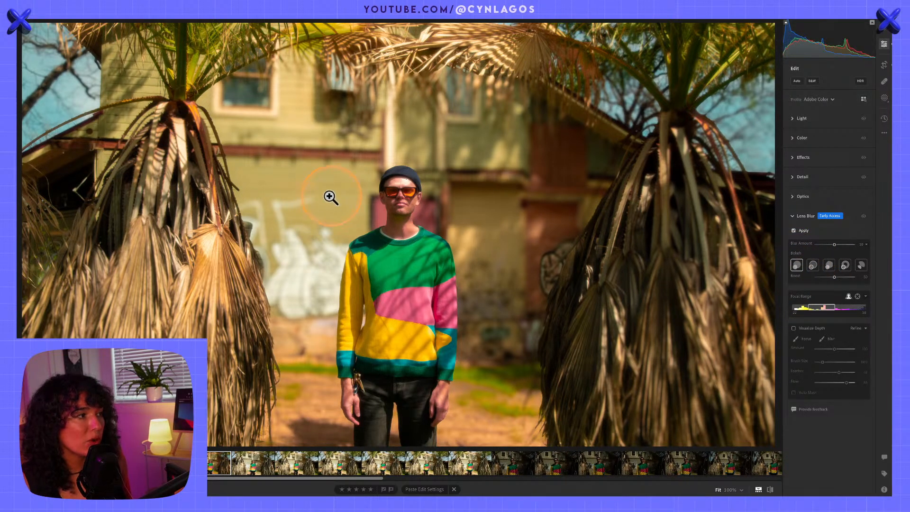
Examine the background blur up close around the graffiti wall and the man's shoulder
click(309, 264)
drag(308, 265, 573, 208)
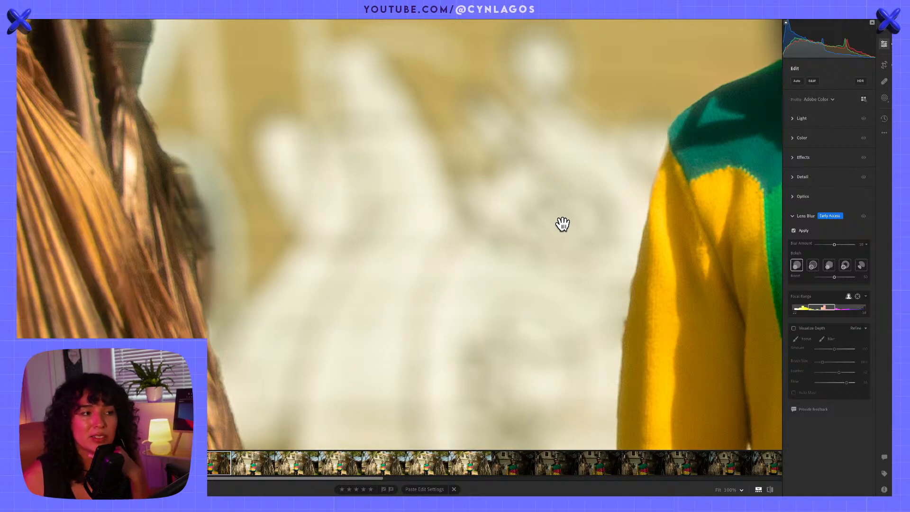
drag(562, 224, 416, 309)
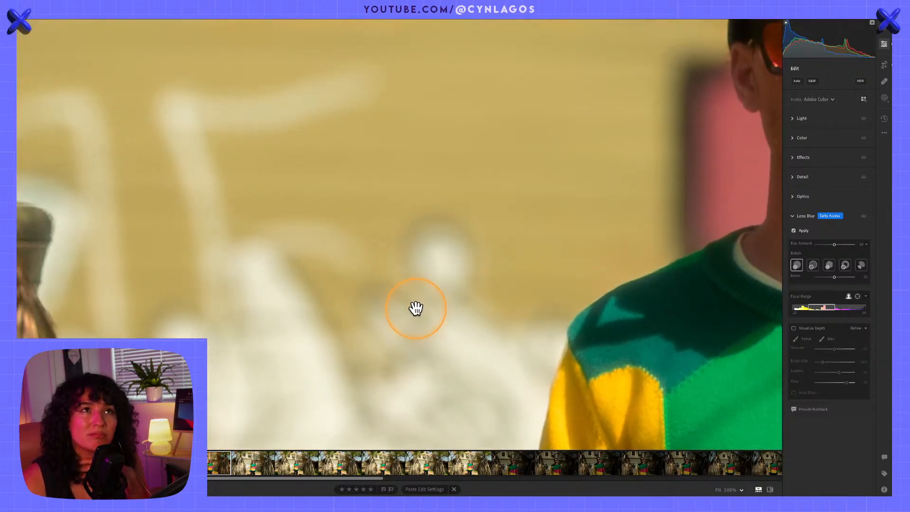
drag(527, 278, 473, 289)
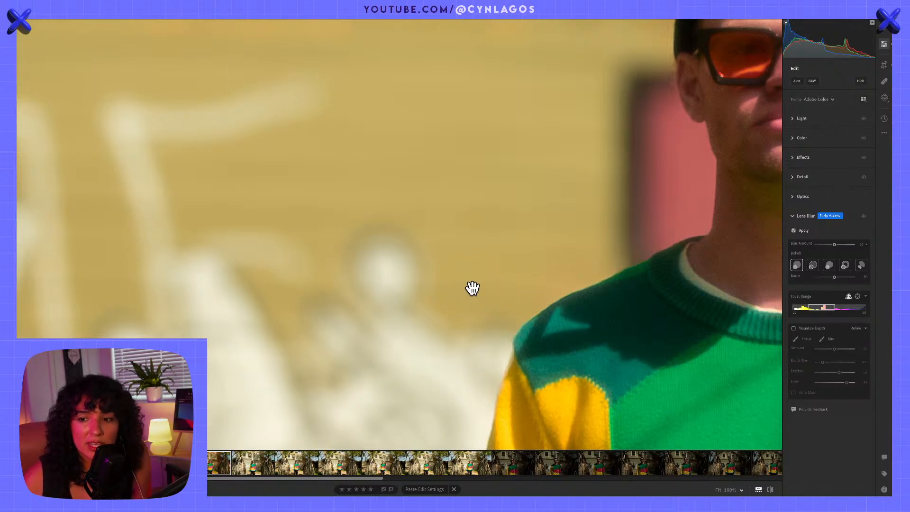
click(468, 279)
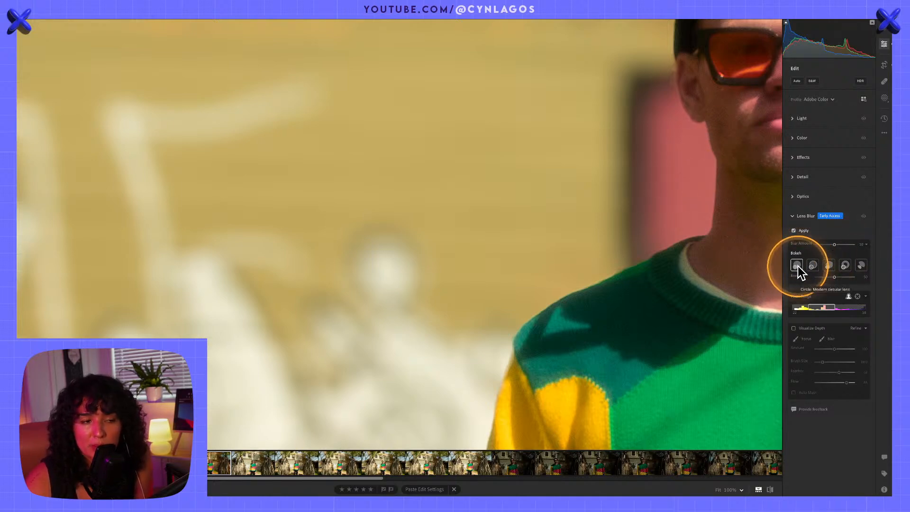
Select the Circle bokeh and inspect its blur on the white graffiti beside the yellow sleeve
key(alt)
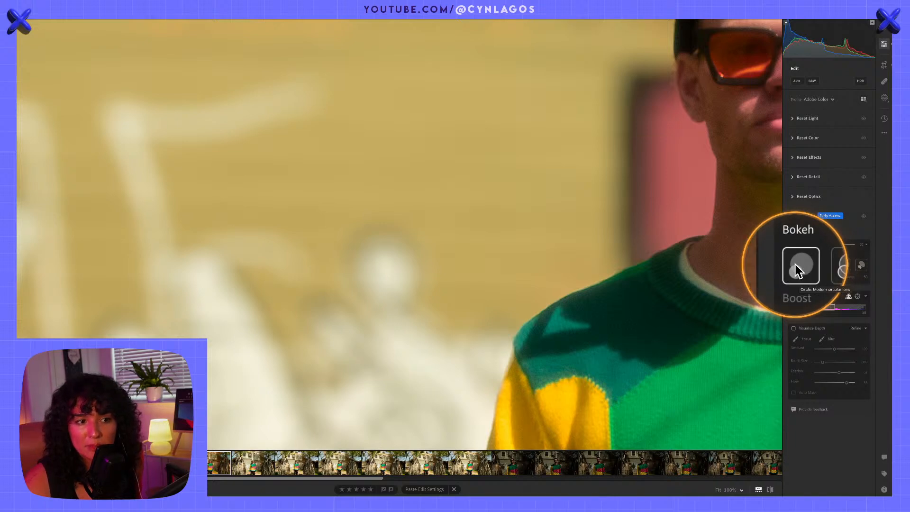
click(796, 265)
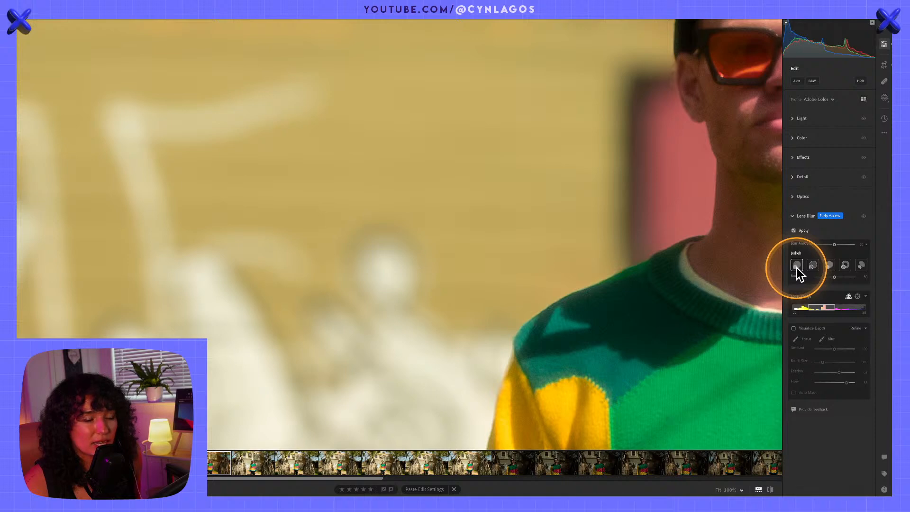
click(375, 278)
click(374, 278)
drag(347, 314, 503, 133)
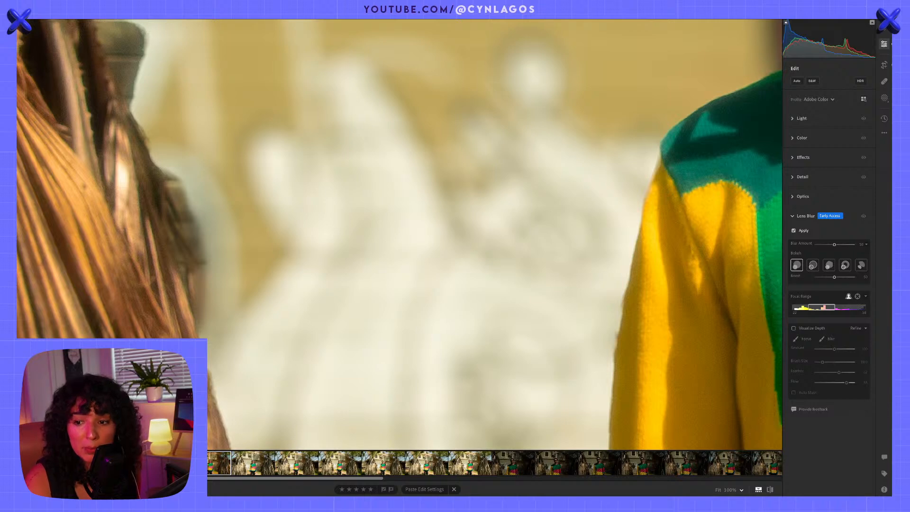
Switch the bokeh to the second shape and inspect the graffiti blur in full view and up close
click(813, 265)
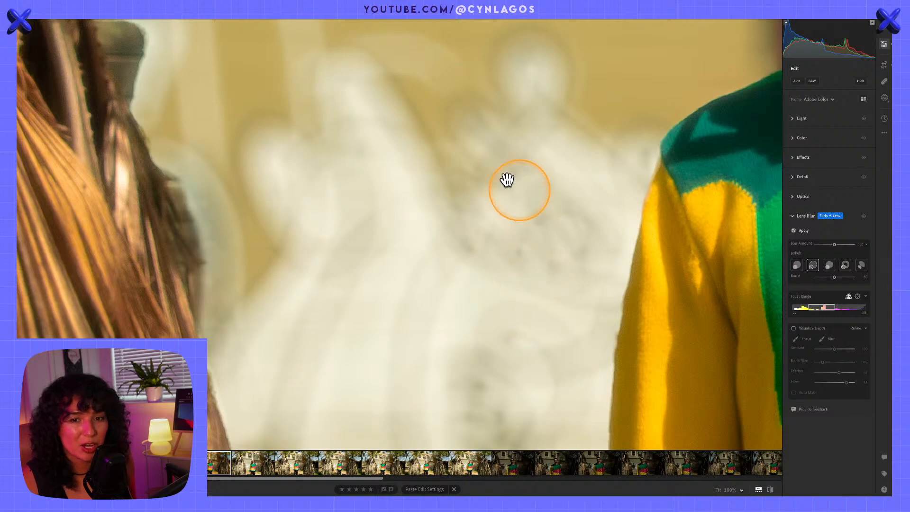
drag(516, 151, 506, 234)
click(506, 233)
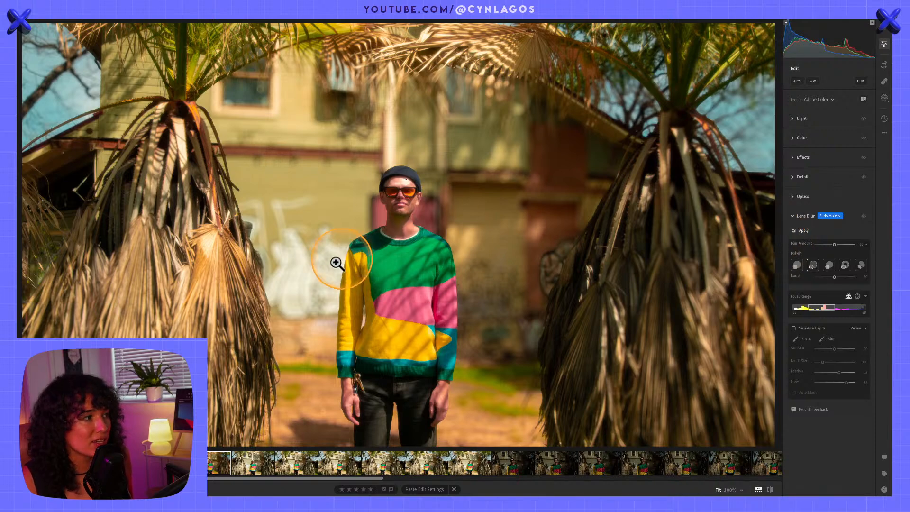
click(311, 258)
drag(440, 217, 595, 130)
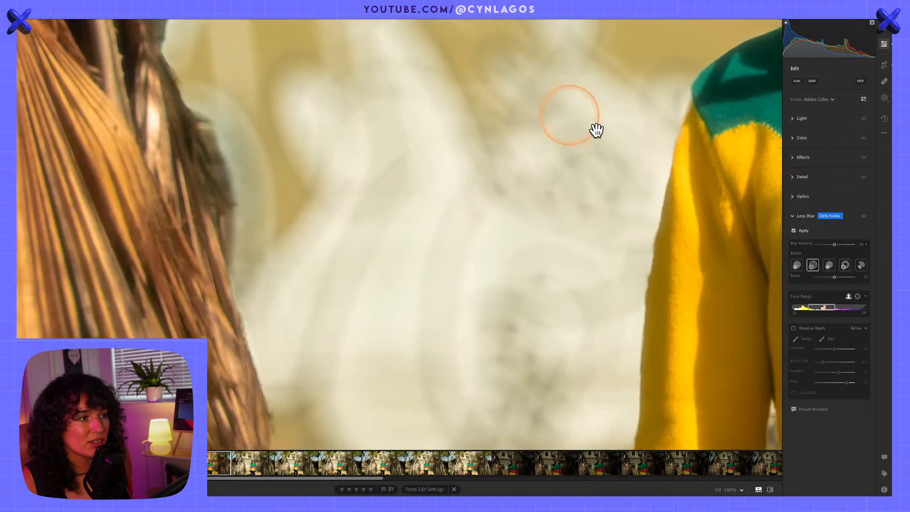
Switch the bokeh to 5-Blade and inspect its blur on the graffiti up close and in the full view
click(830, 265)
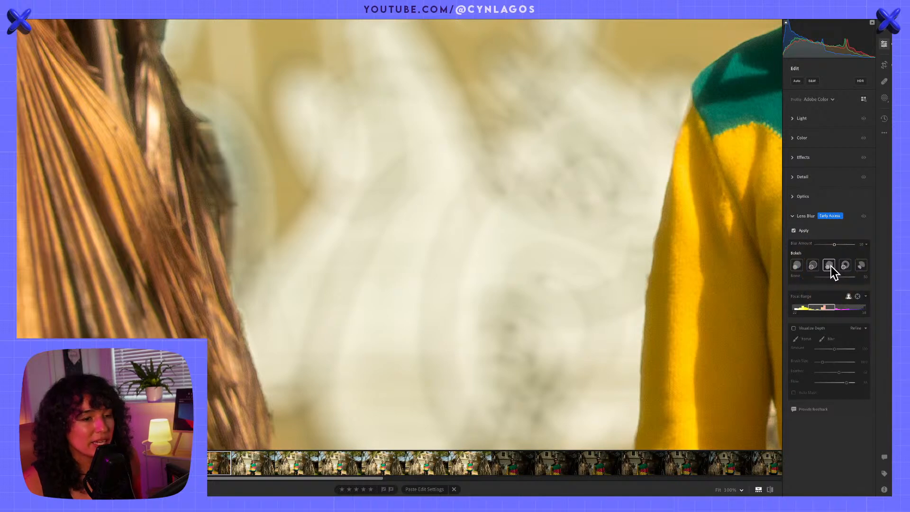
click(831, 266)
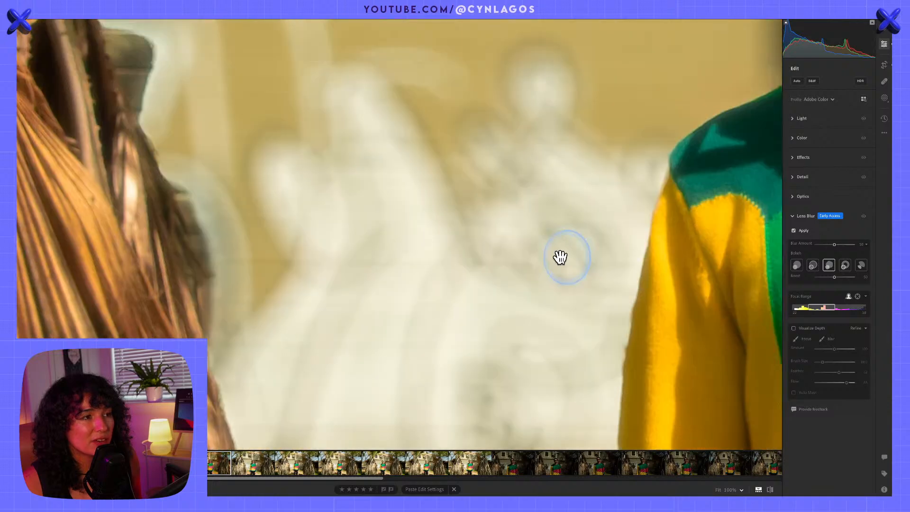
drag(561, 258, 563, 193)
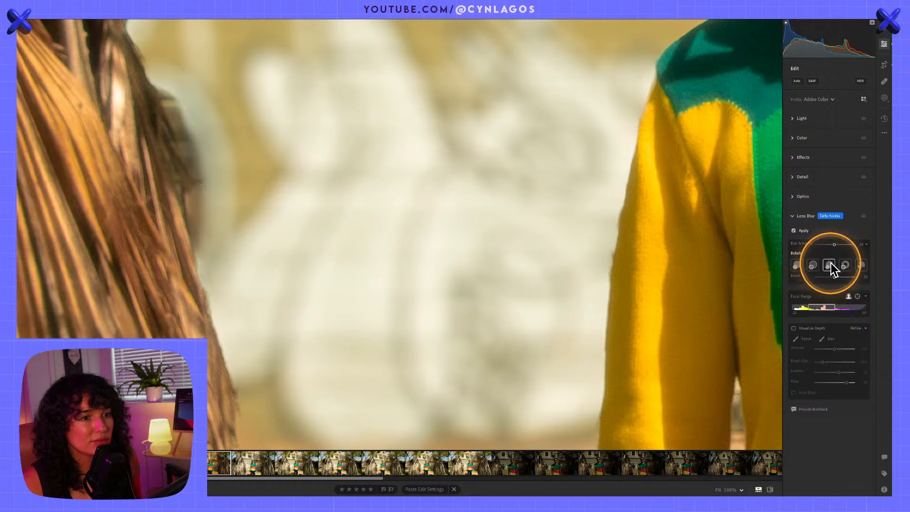
click(670, 113)
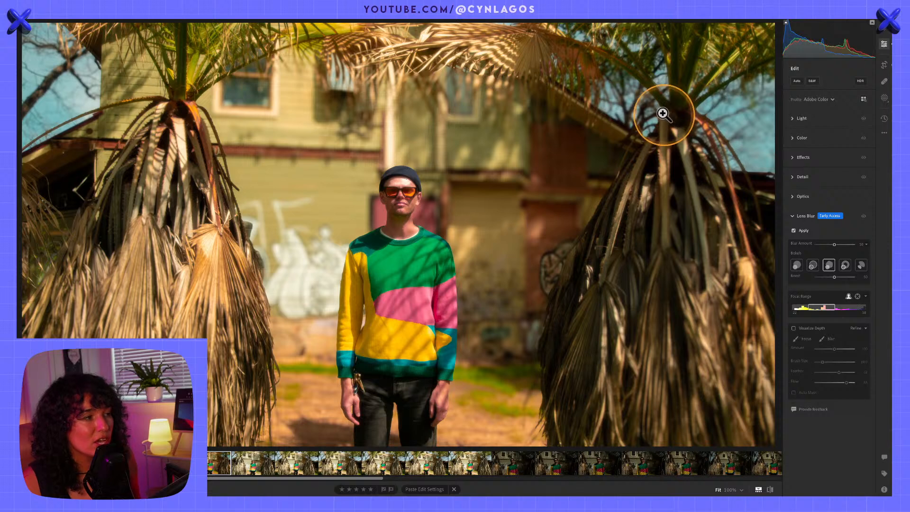
click(342, 217)
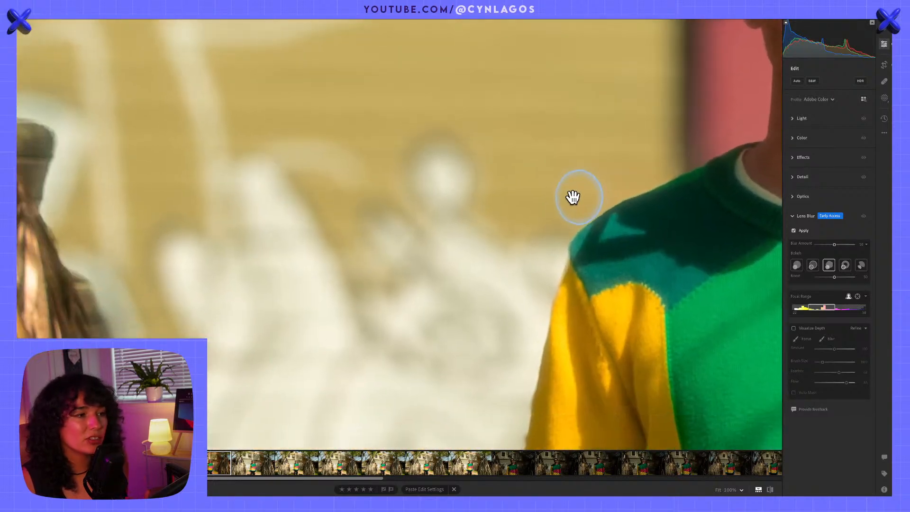
Switch the bokeh to Ring and inspect its blur across the graffiti wall and around the man
click(846, 266)
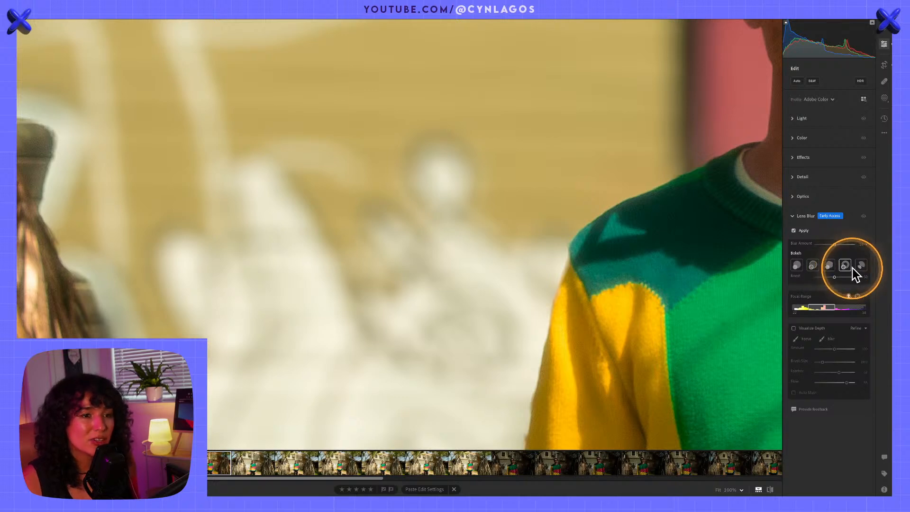
click(502, 219)
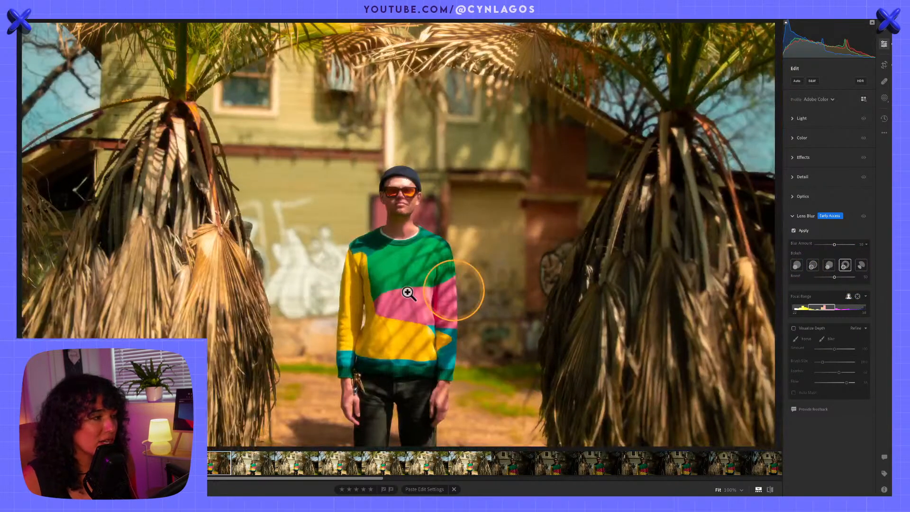
click(294, 274)
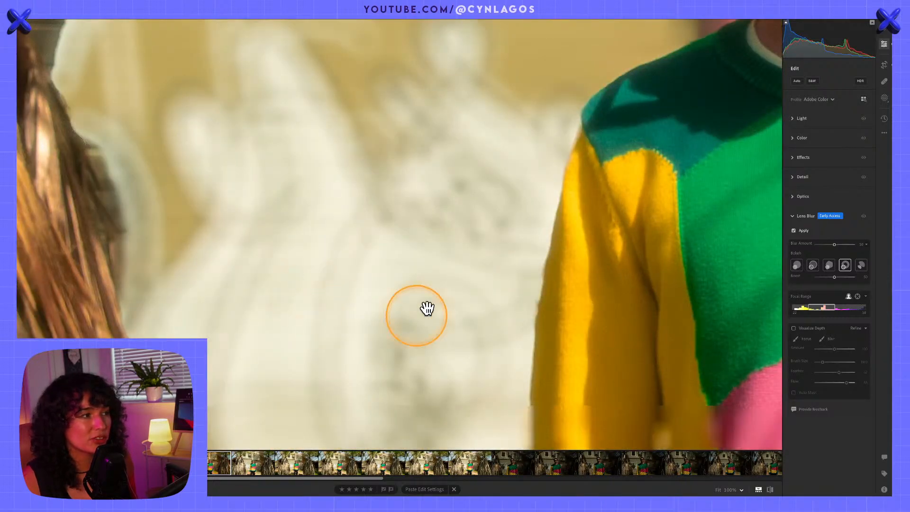
drag(452, 111, 353, 305)
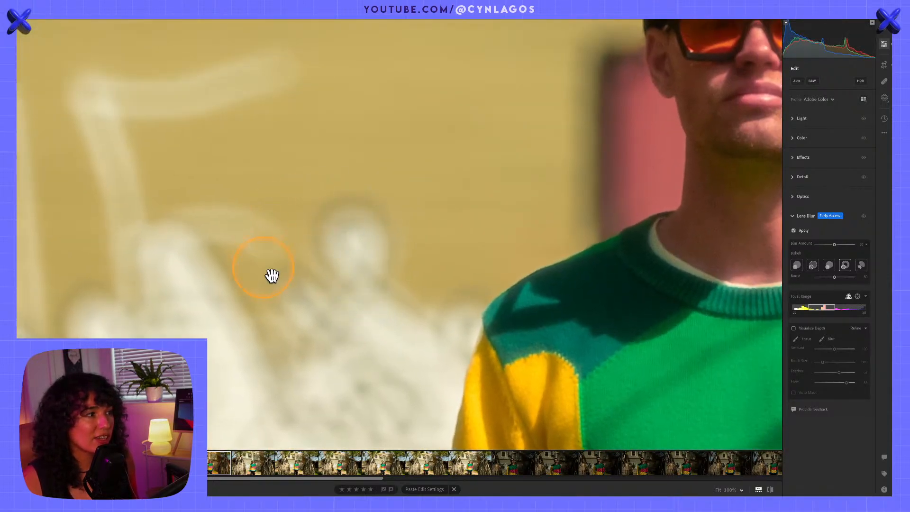
drag(681, 240, 908, 320)
drag(292, 234, 165, 241)
drag(711, 253, 260, 251)
drag(654, 203, 24, 209)
click(488, 236)
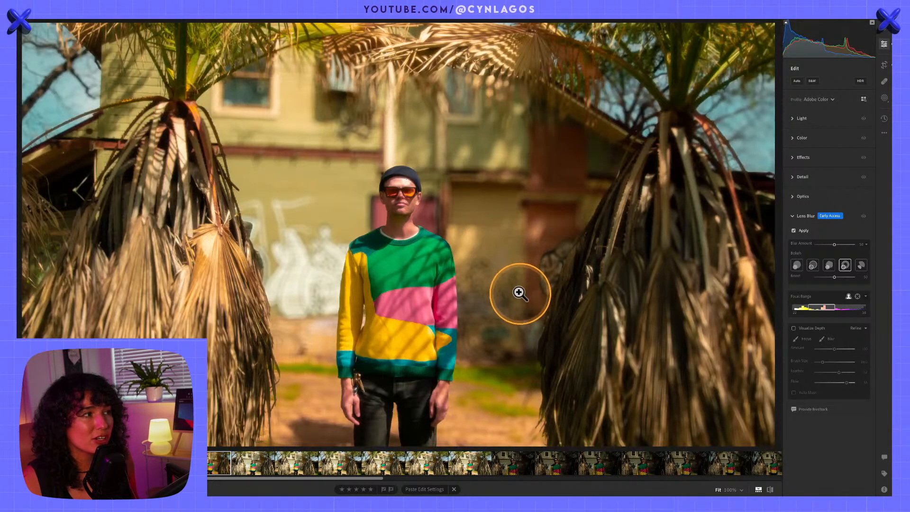
Examine the Ring bokeh around the house's upper window, then compare it there with the 5-Blade bokeh
click(259, 90)
drag(287, 80, 453, 246)
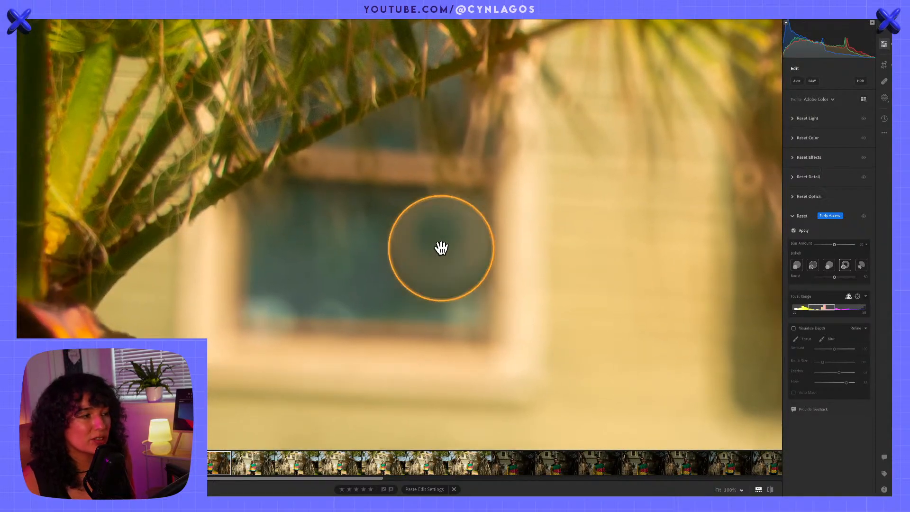
drag(662, 270, 519, 268)
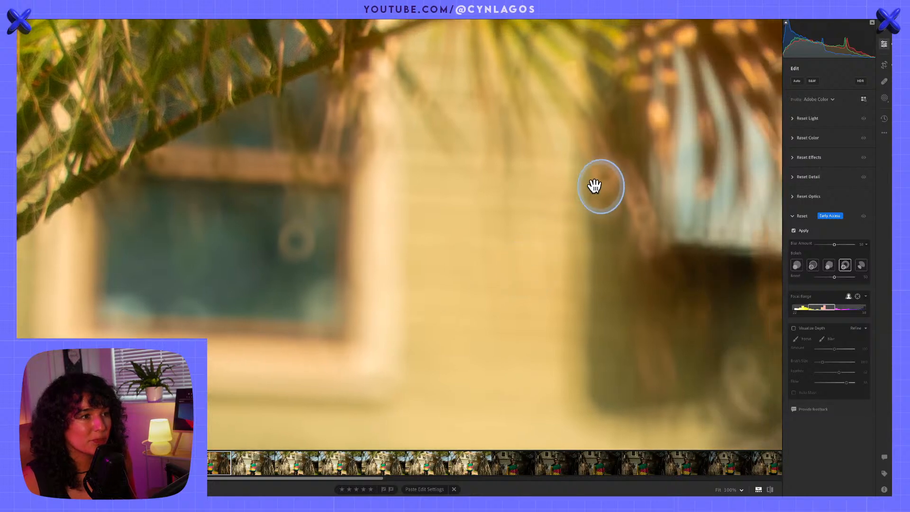
click(829, 266)
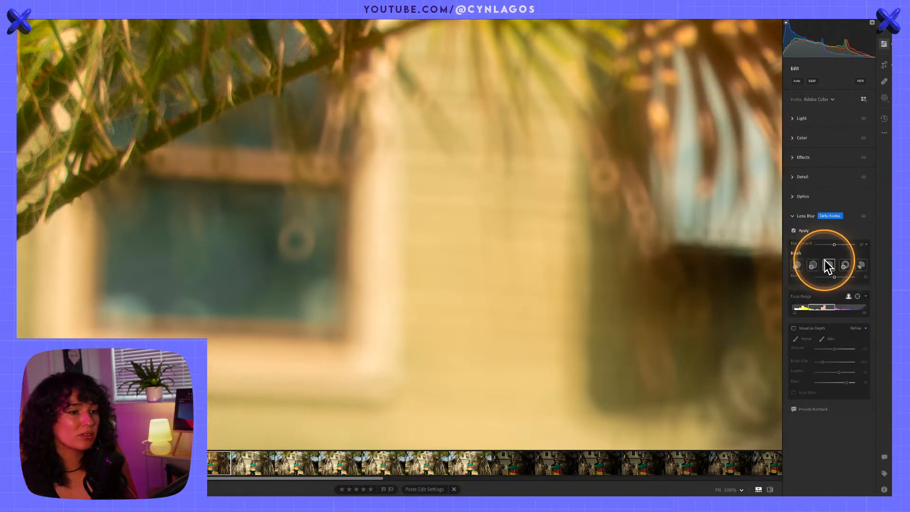
drag(606, 284, 465, 279)
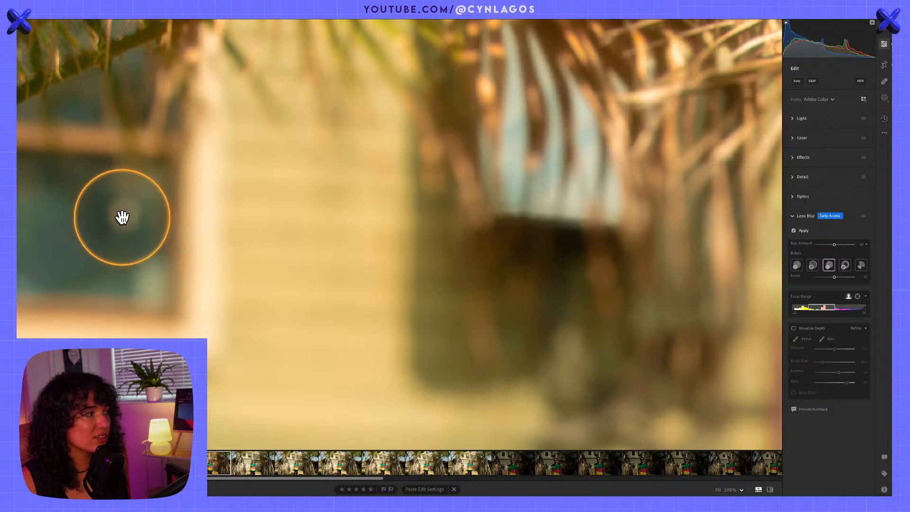
Select the fifth bokeh shape, inspect its blur around the upper window, and return to the full photo
click(860, 266)
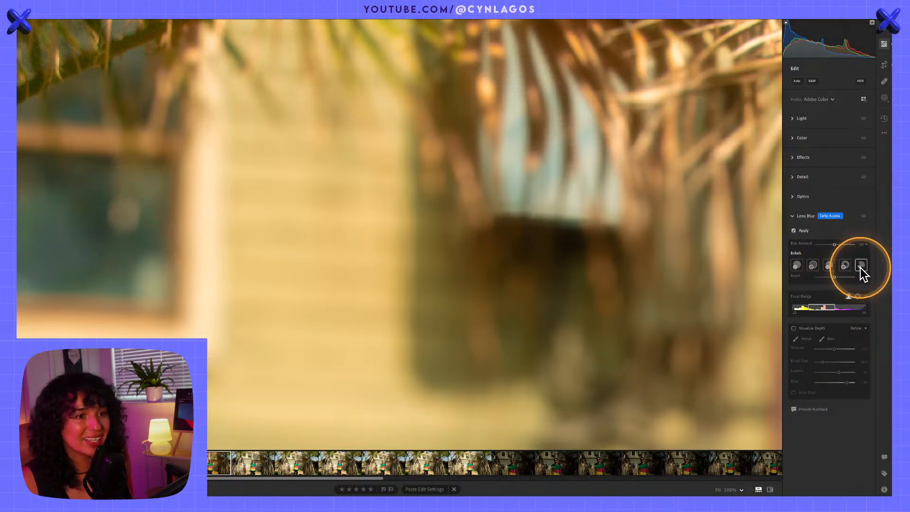
key(alt)
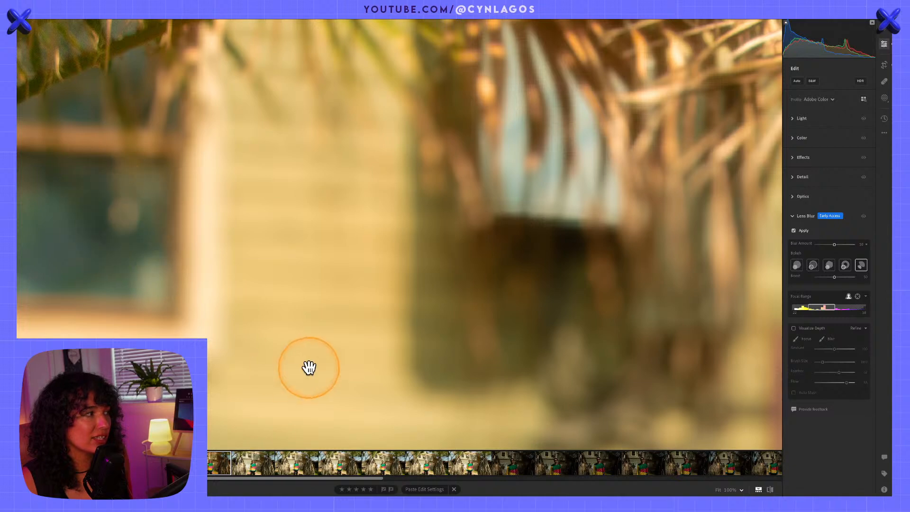
drag(309, 362, 470, 345)
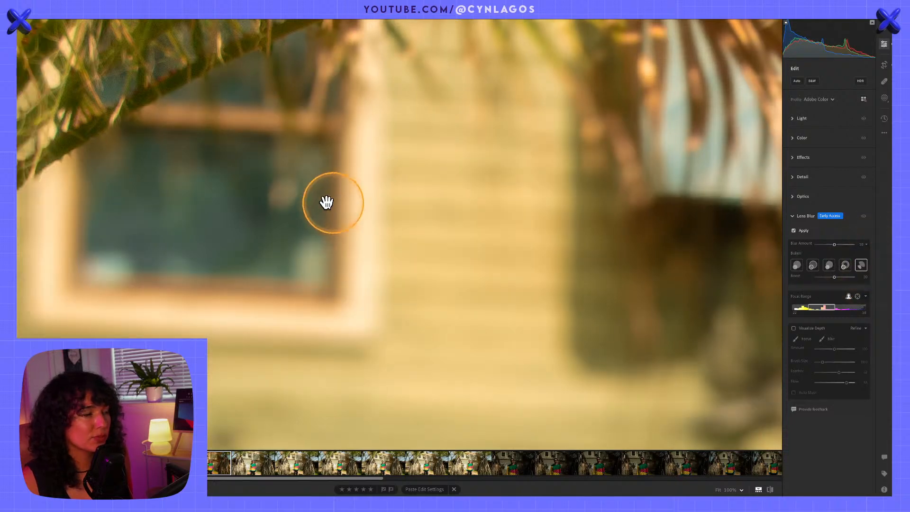
key(alt)
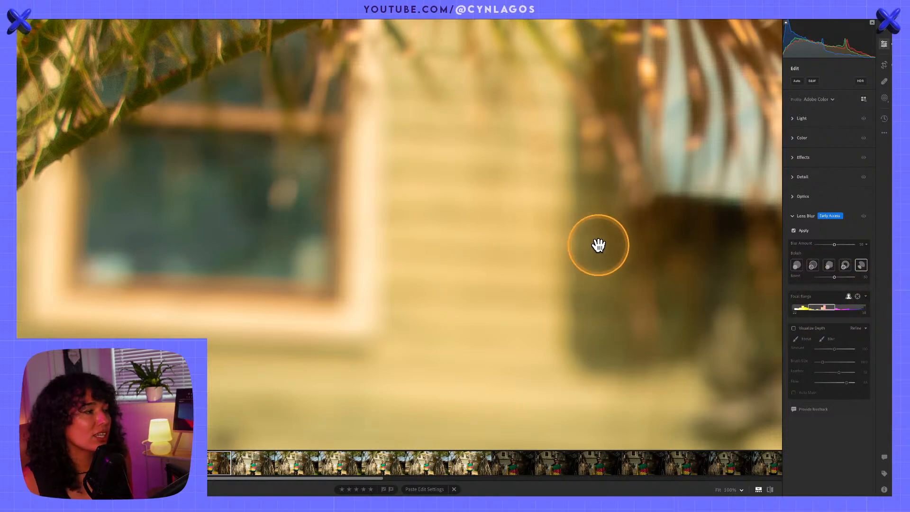
click(597, 244)
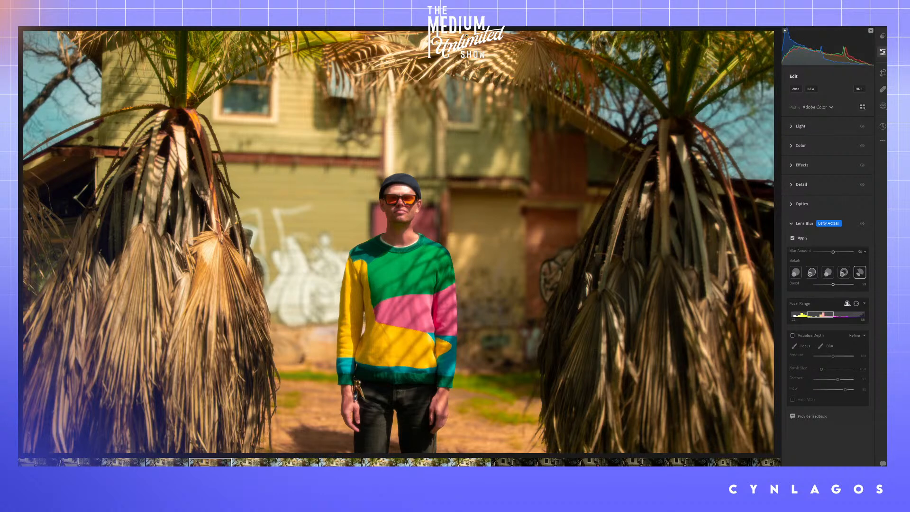
Compare the portraits of the man beneath the palm fronds and open the warm-graded shot with his face forward
scroll(378, 464, down, 5)
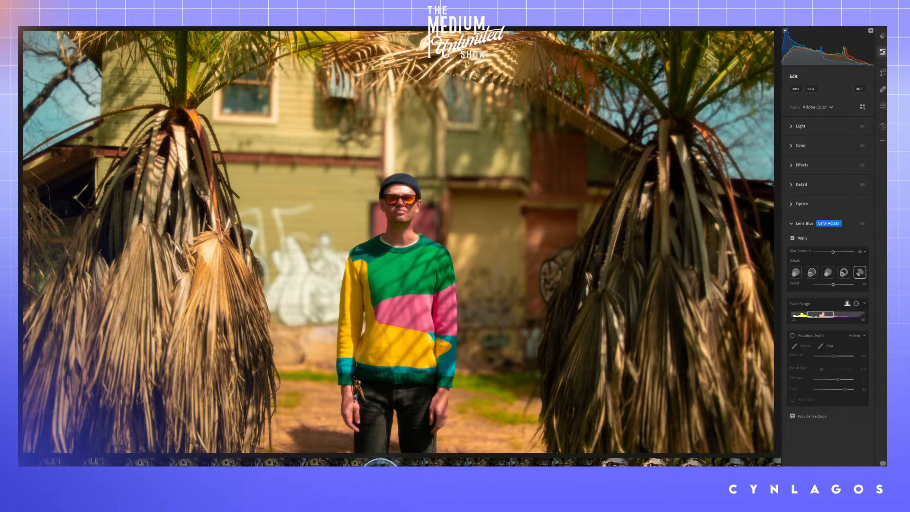
scroll(379, 463, down, 5)
click(442, 465)
click(480, 463)
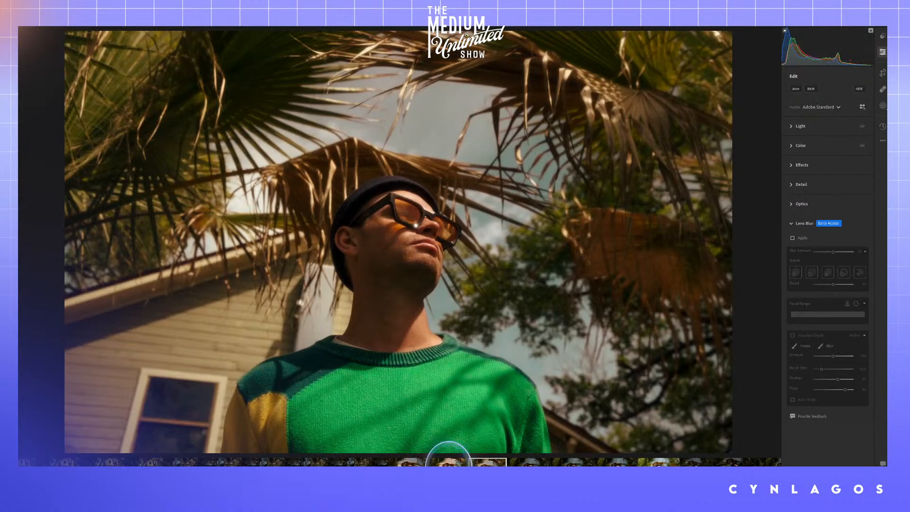
click(442, 466)
click(414, 465)
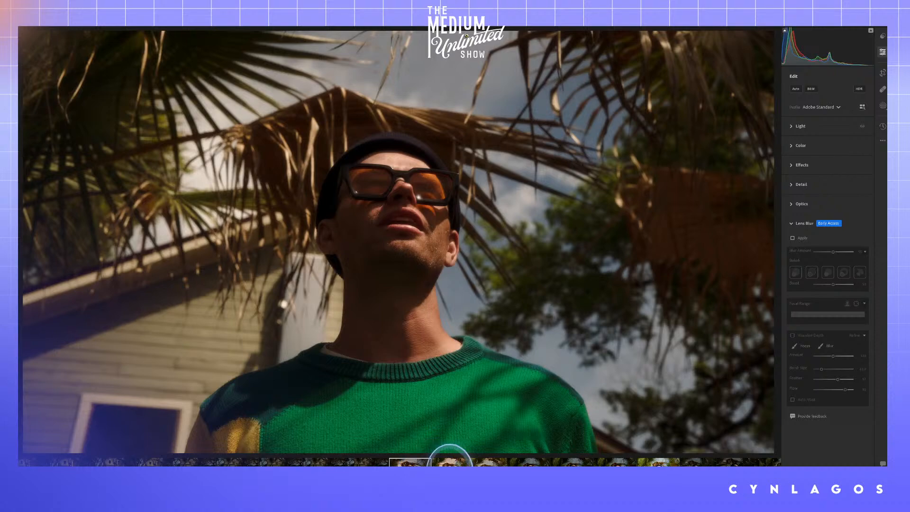
click(450, 465)
click(408, 464)
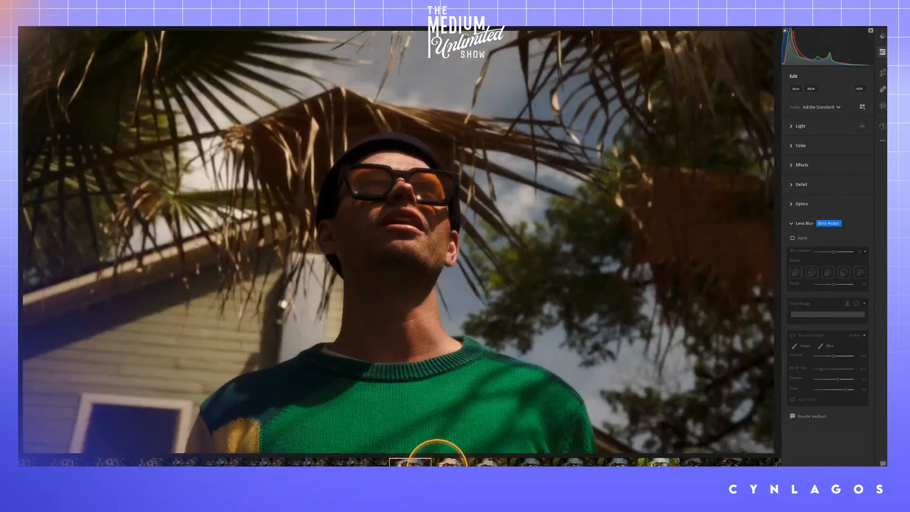
click(450, 465)
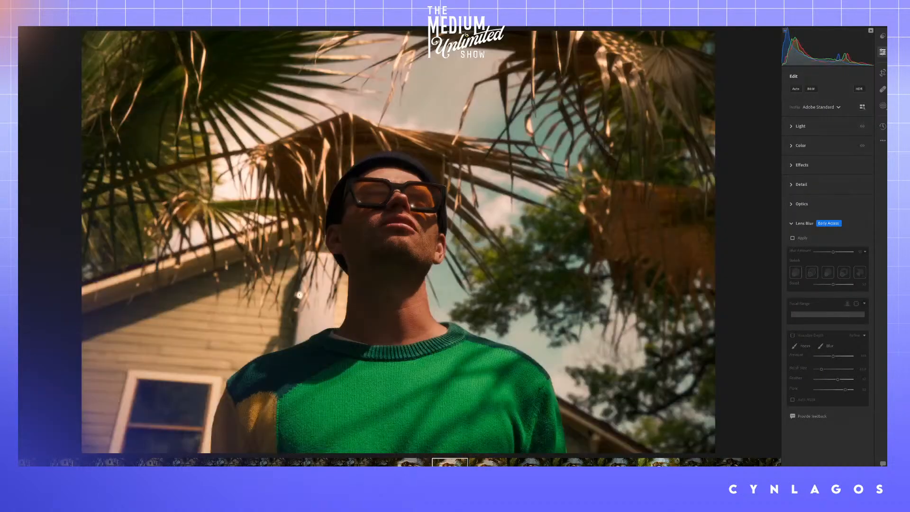
Show the Premium presets for the portrait and collapse the Subject: Landscape group
click(883, 37)
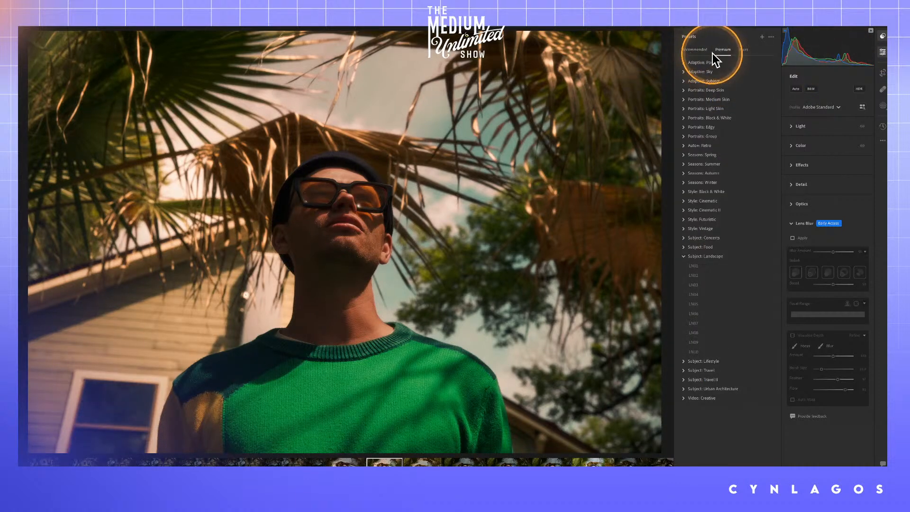
key(alt)
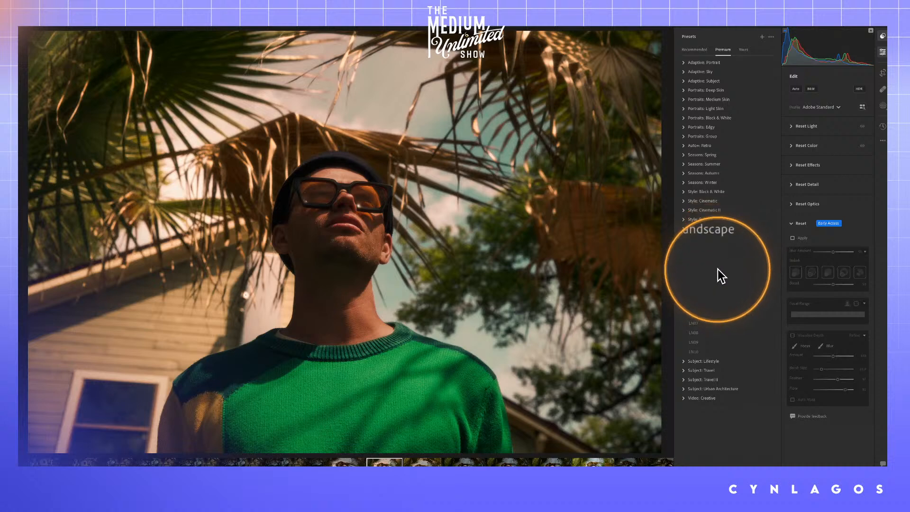
click(684, 256)
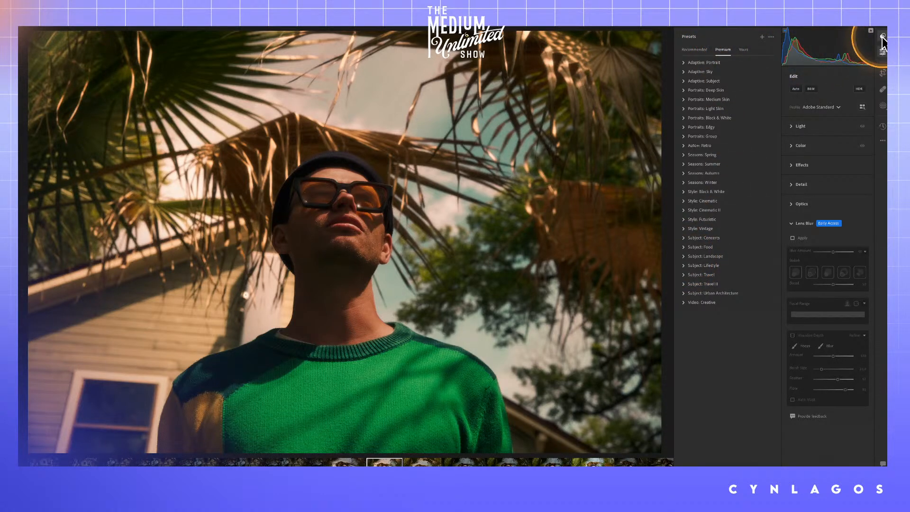
Collapse the Lens Blur settings and expand the portrait's Color settings to review its Point Color swatches and ranges
click(793, 223)
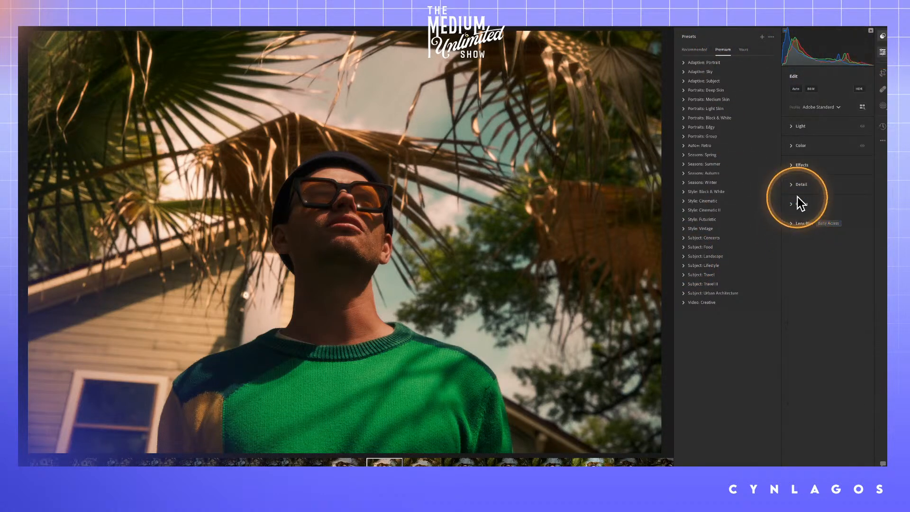
click(793, 147)
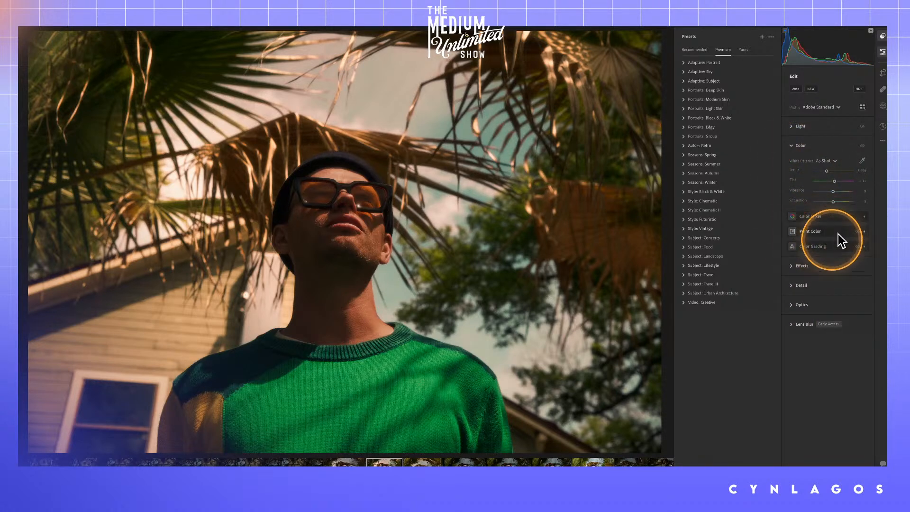
key(alt)
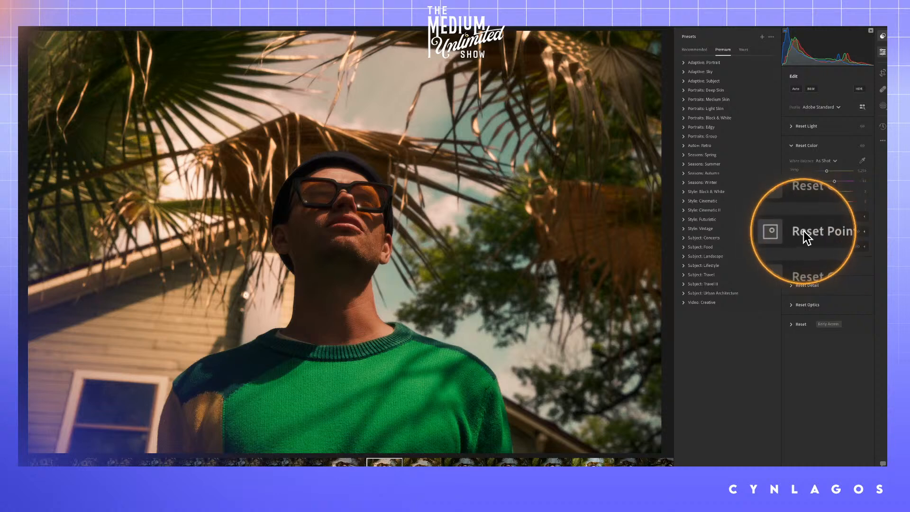
click(833, 228)
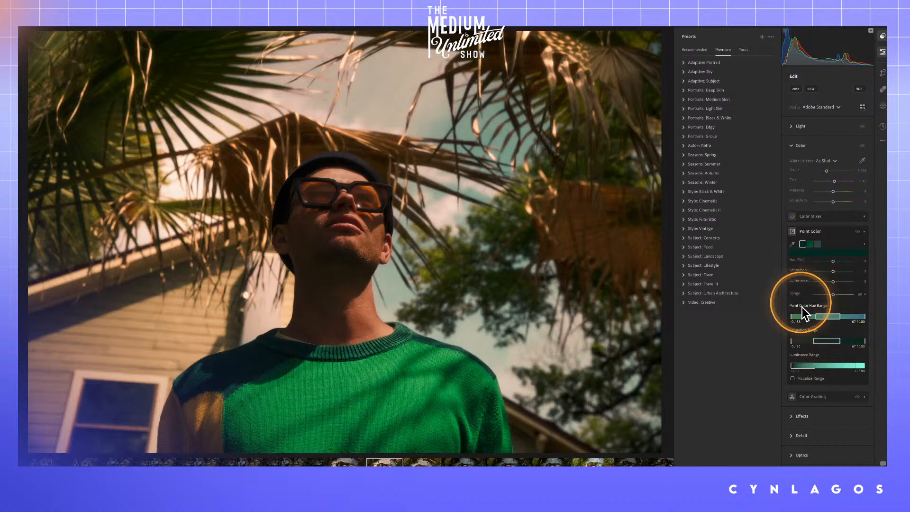
key(alt)
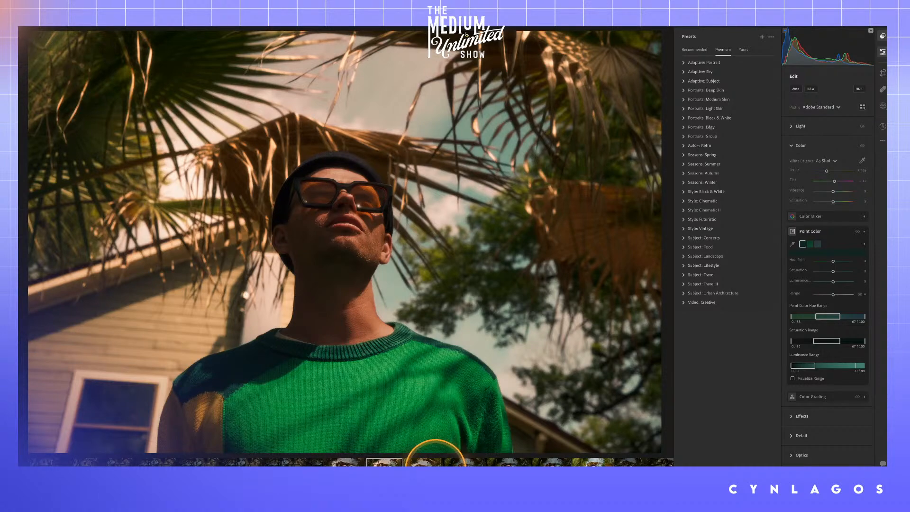
Open the adjacent portrait with the man looking sideways and review its export, sharing and connection options
click(429, 462)
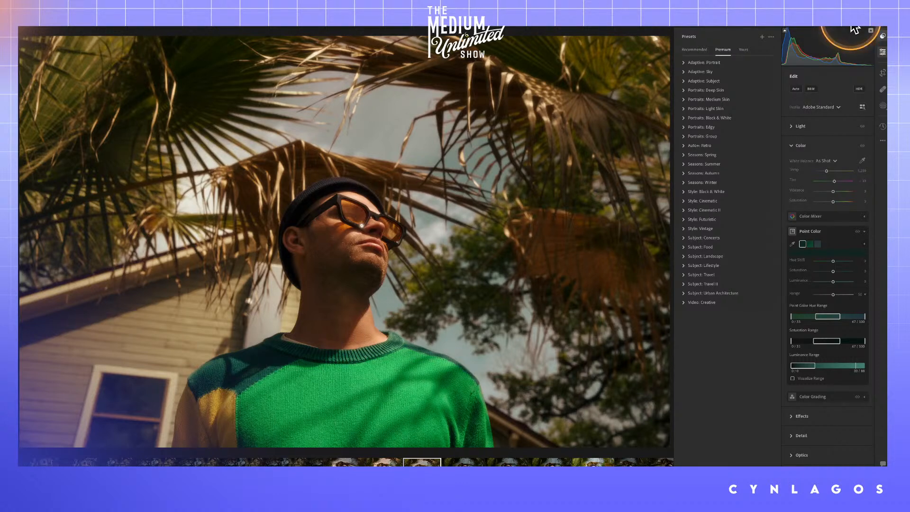
click(856, 27)
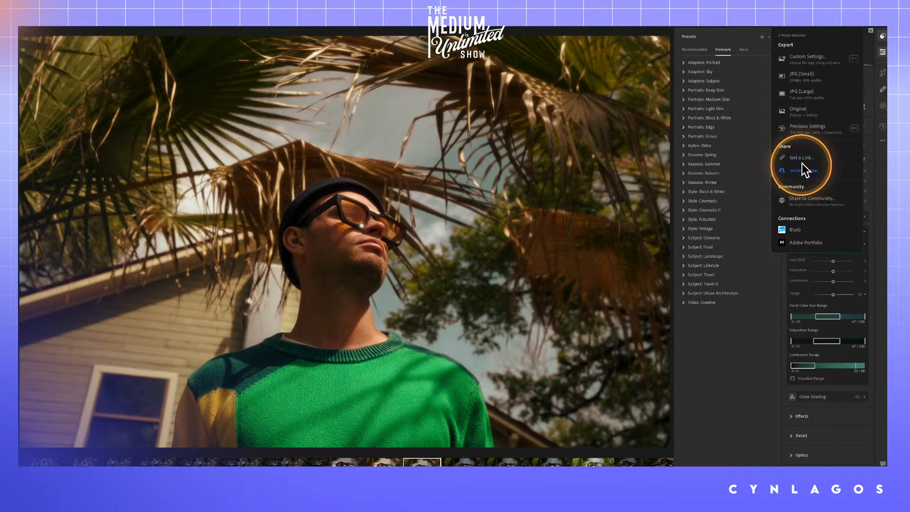
key(alt)
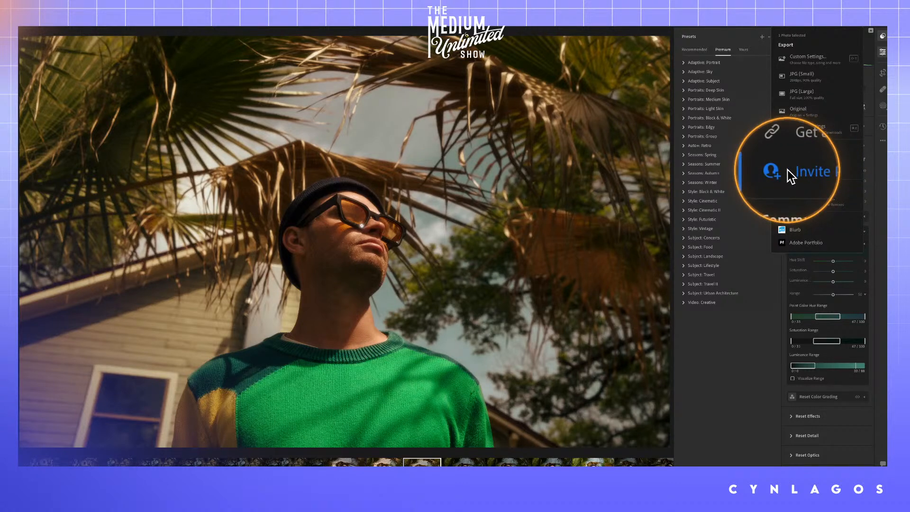
key(alt)
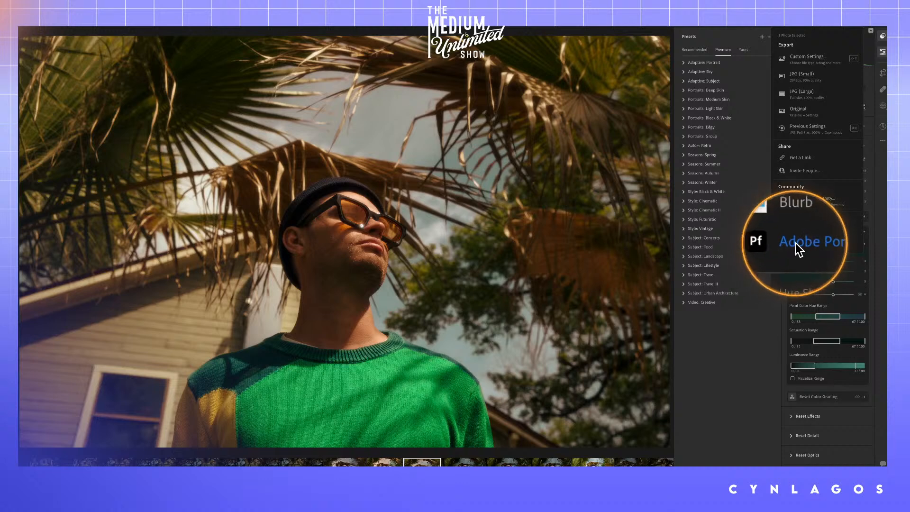